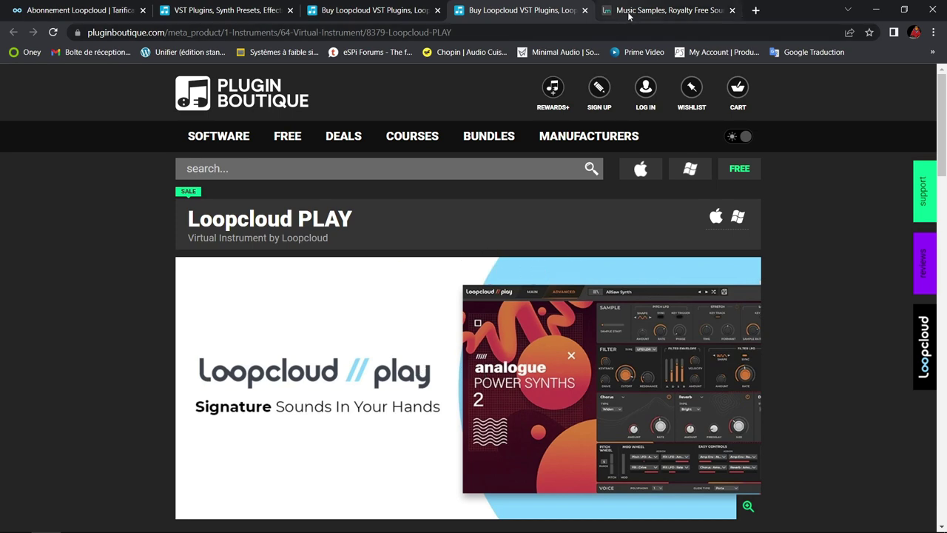
# Step: Switch to the open Loopmasters website and look through the recent releases and featured label packs on its home page
pyautogui.click(651, 11)
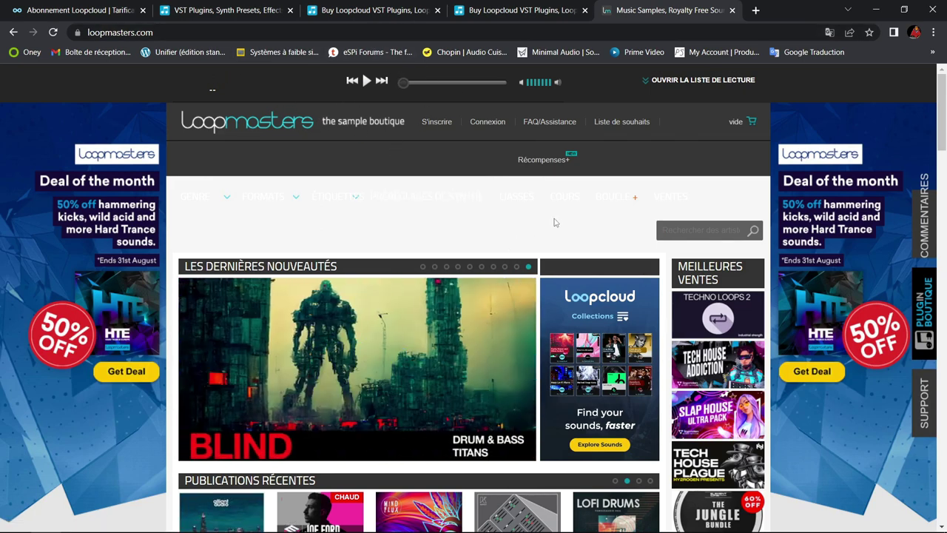
pyautogui.scroll(-3, 509, 237)
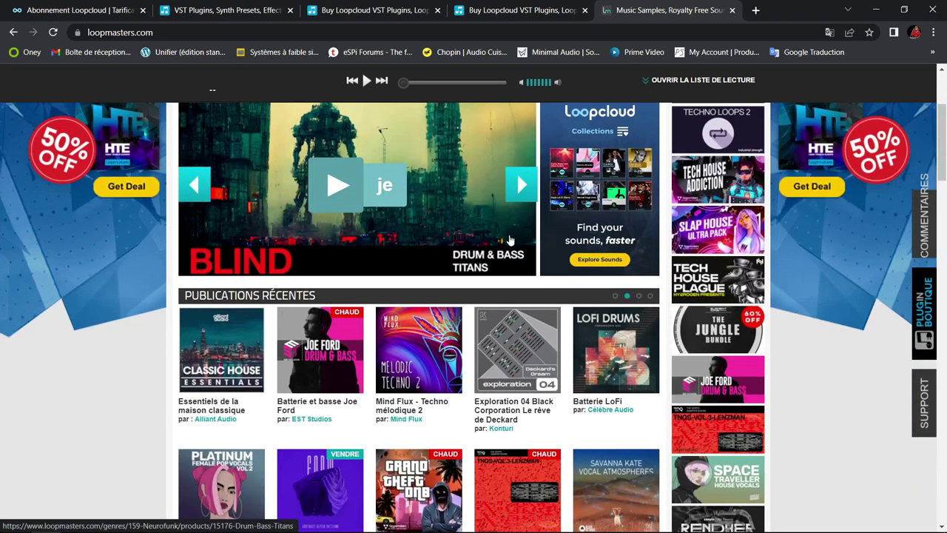
pyautogui.scroll(-1, 509, 239)
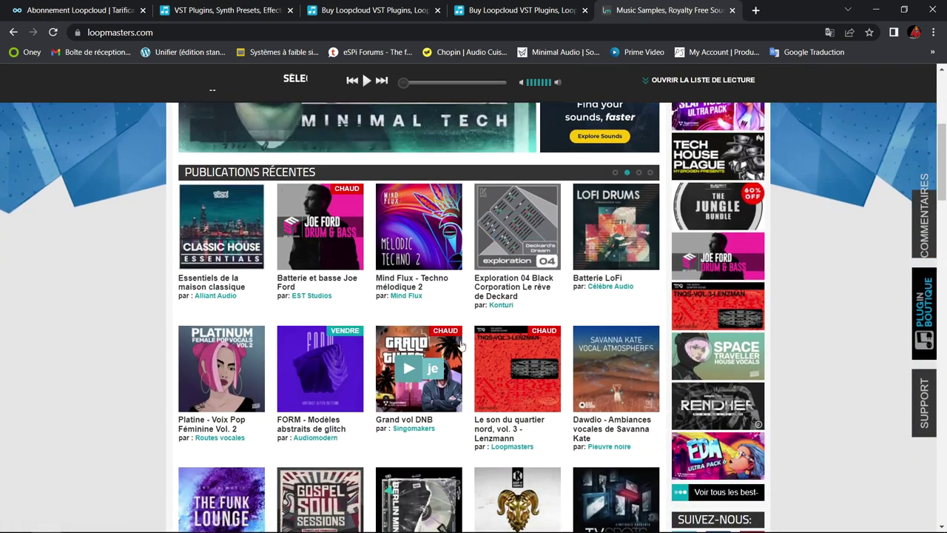
pyautogui.scroll(-3, 463, 368)
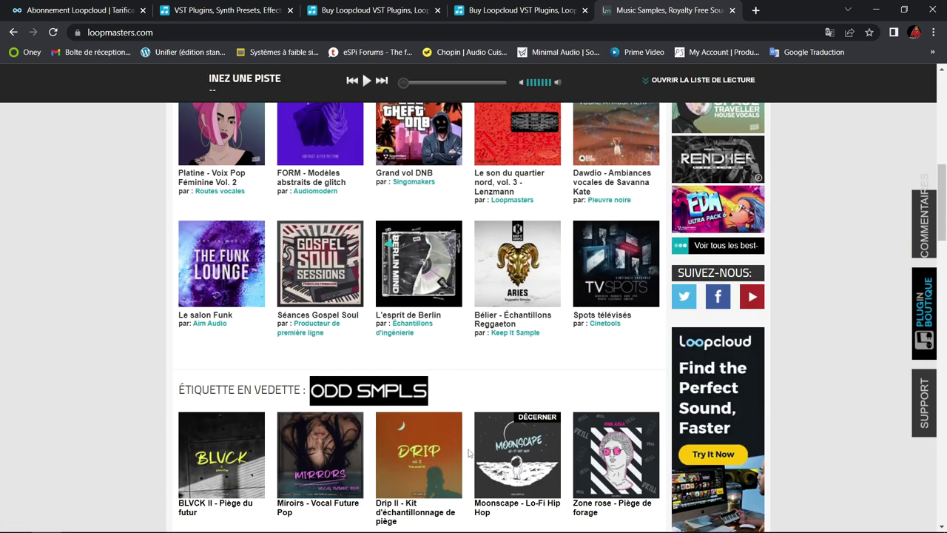
pyautogui.scroll(4, 590, 400)
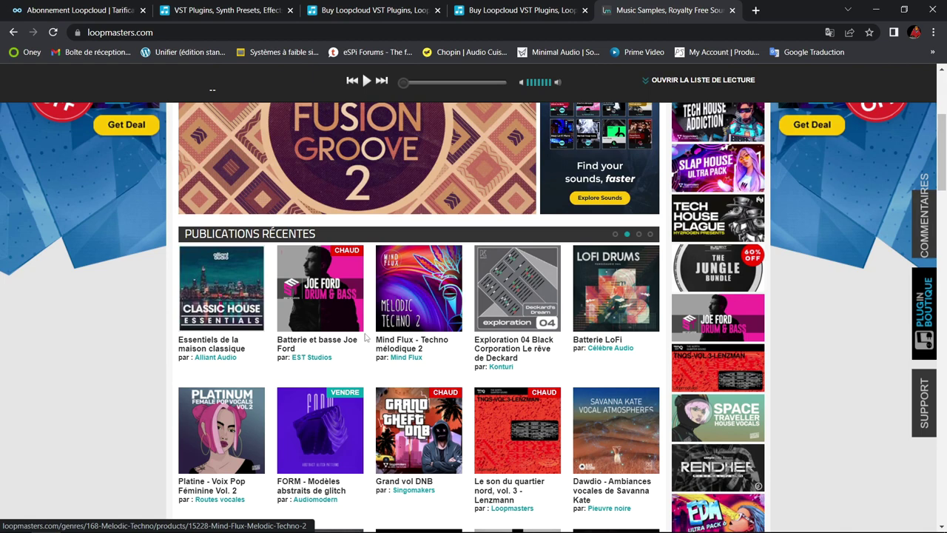
pyautogui.scroll(3, 444, 135)
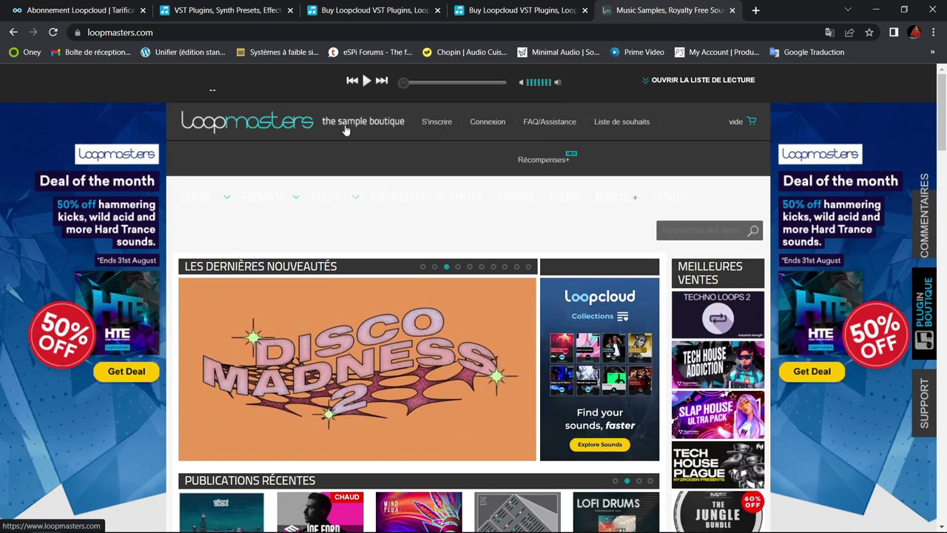
# Step: Look through the format and genre categories offered on the Loopmasters site
pyautogui.moveTo(308, 186)
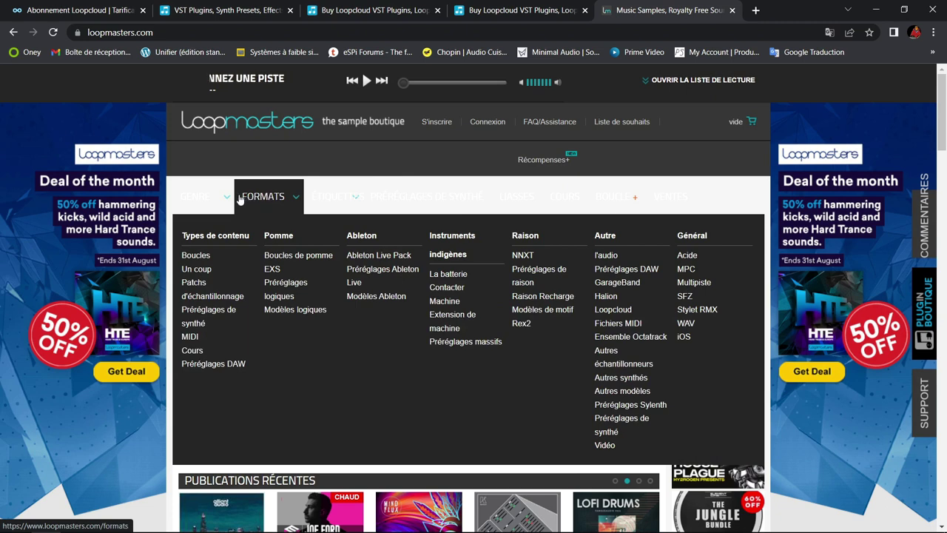
pyautogui.moveTo(224, 199)
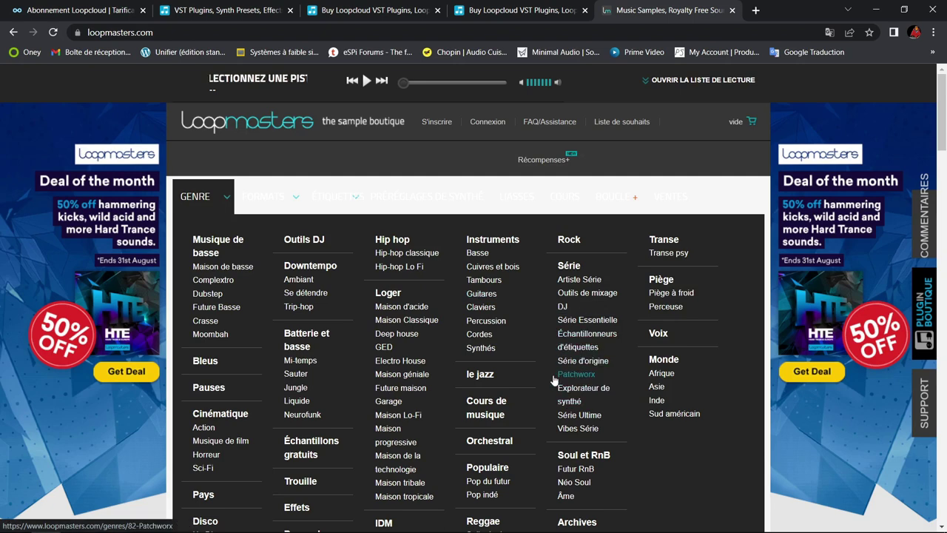
pyautogui.scroll(-2, 559, 376)
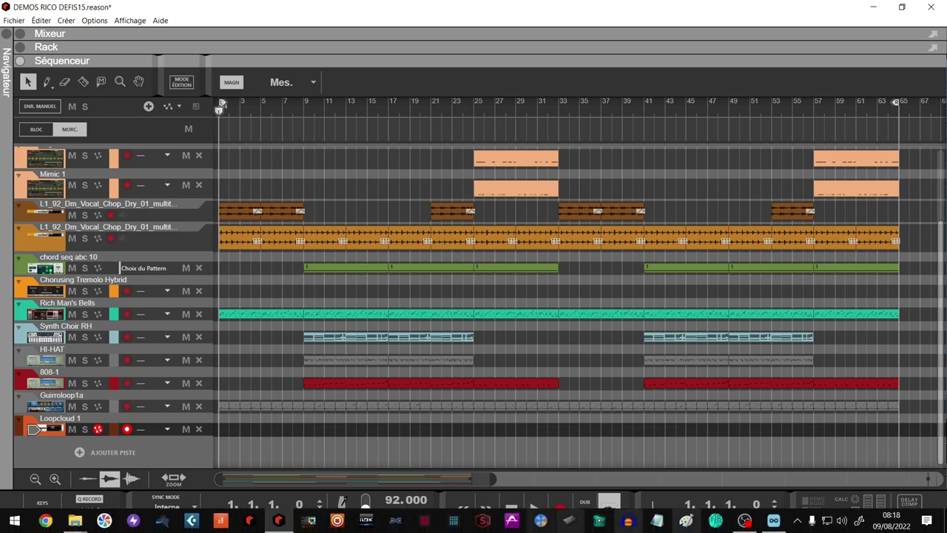
# Step: Switch to the Loopcloud app and look back through the Explore page's pack sections up to the Exclusive Packs
pyautogui.click(774, 520)
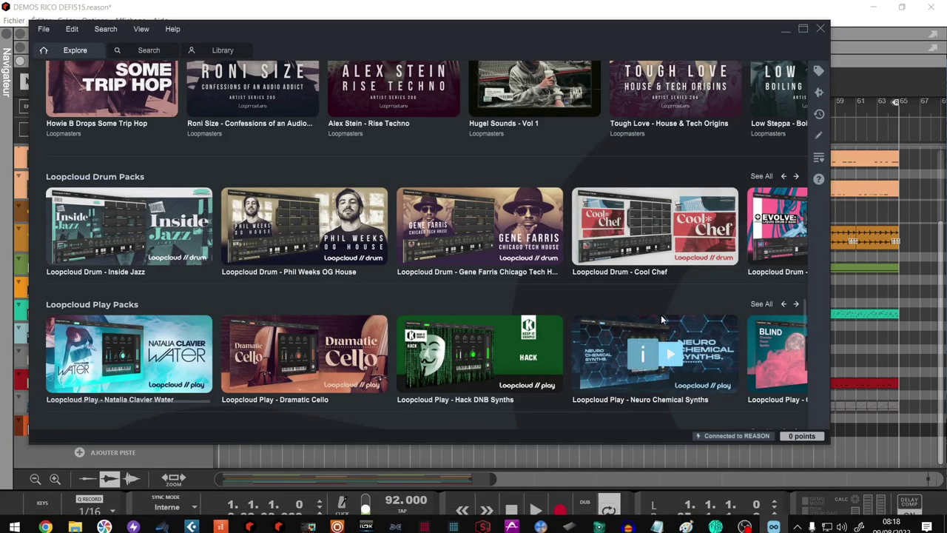
pyautogui.moveTo(467, 225)
pyautogui.scroll(8, 500, 175)
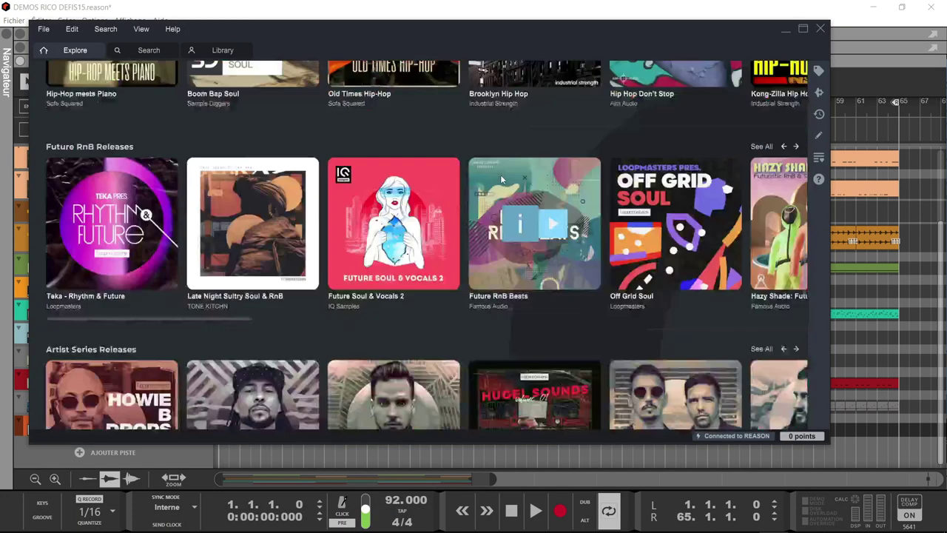
pyautogui.scroll(3, 500, 173)
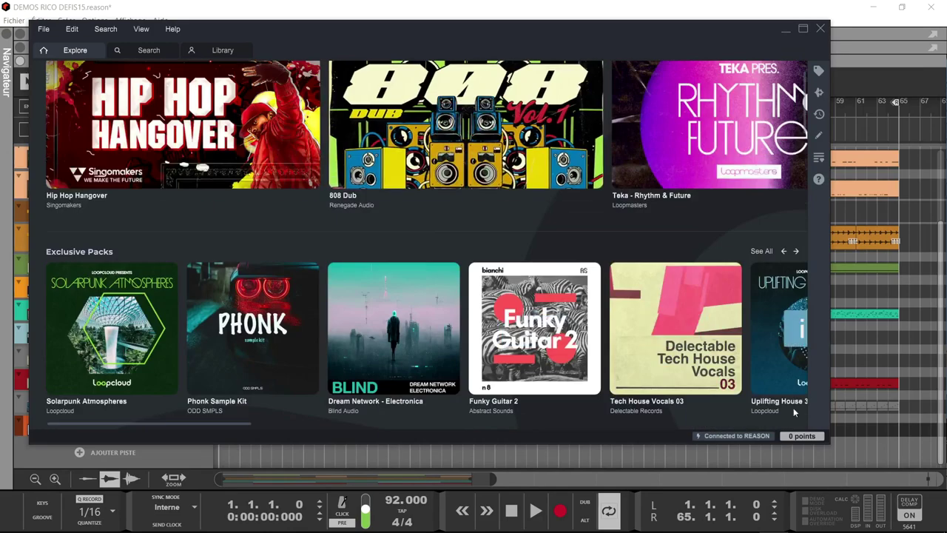
# Step: Bring the Loopcloud window back in front of Reason and enlarge it to cover most of the screen
pyautogui.click(832, 448)
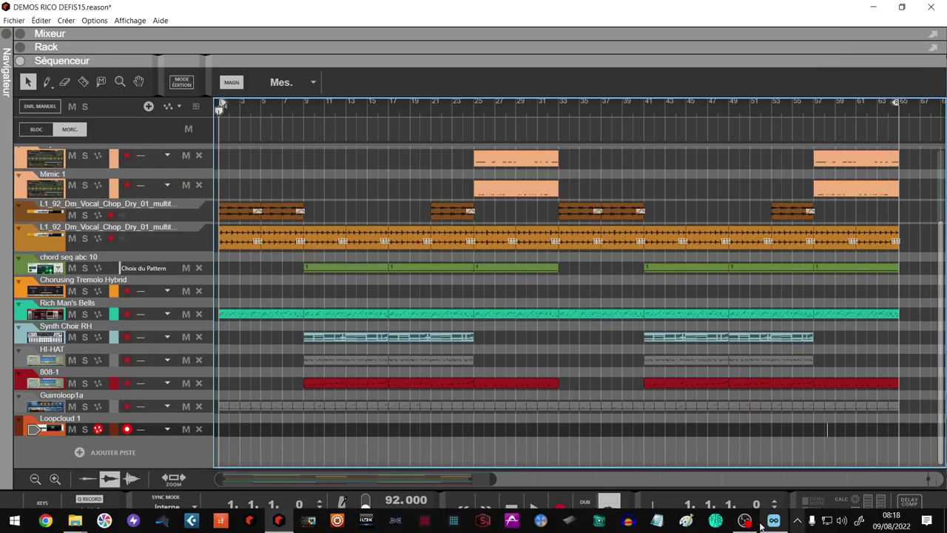
pyautogui.click(772, 521)
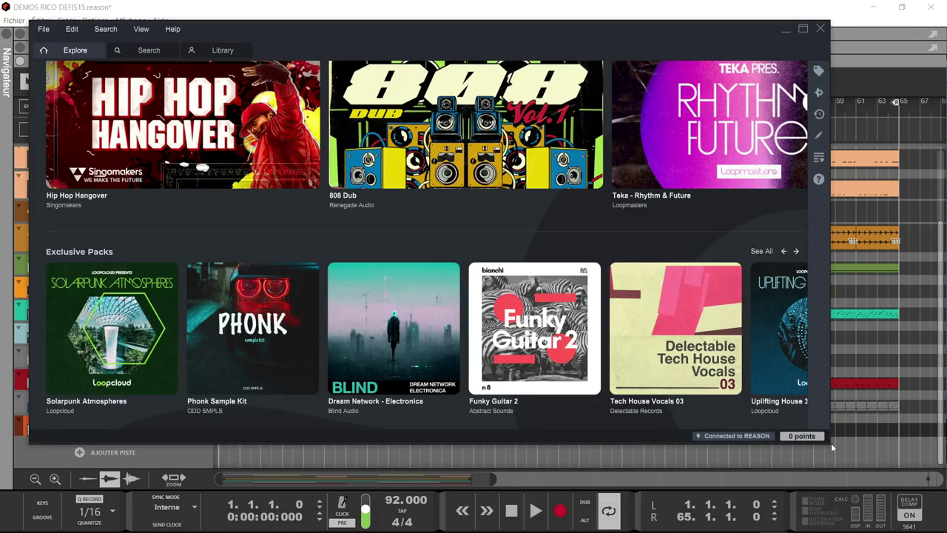
pyautogui.moveTo(829, 443); pyautogui.dragTo(899, 518)
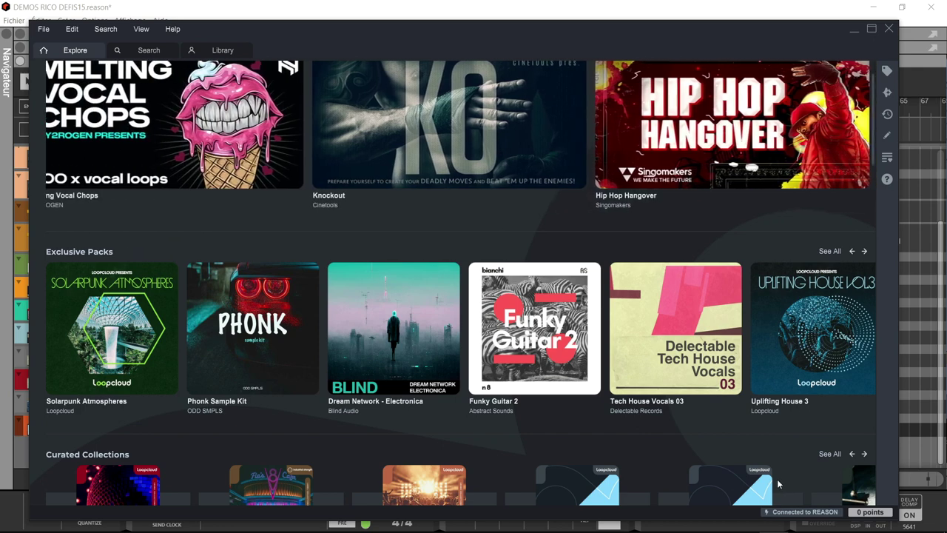
# Step: Look over the featured packs on the Explore page, followed by the Search and Library sections
pyautogui.moveTo(430, 189)
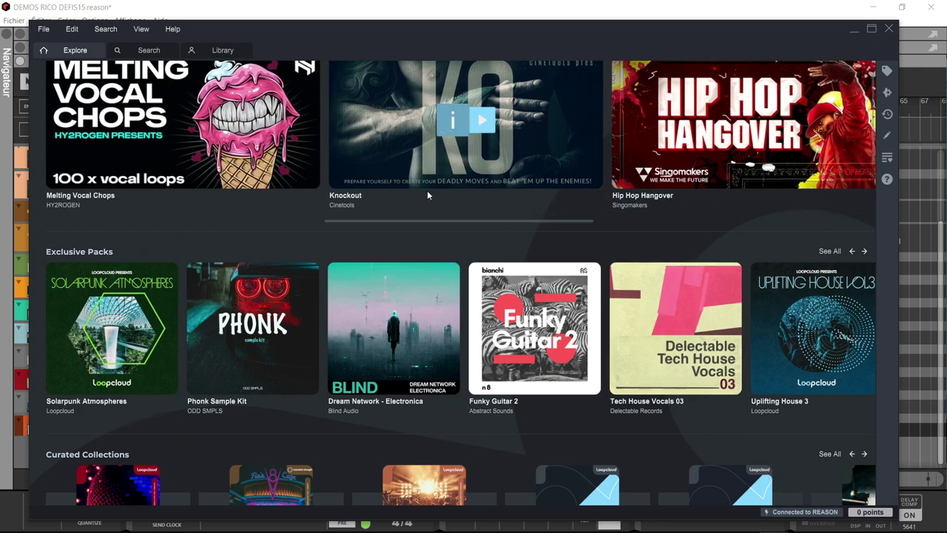
pyautogui.moveTo(265, 131)
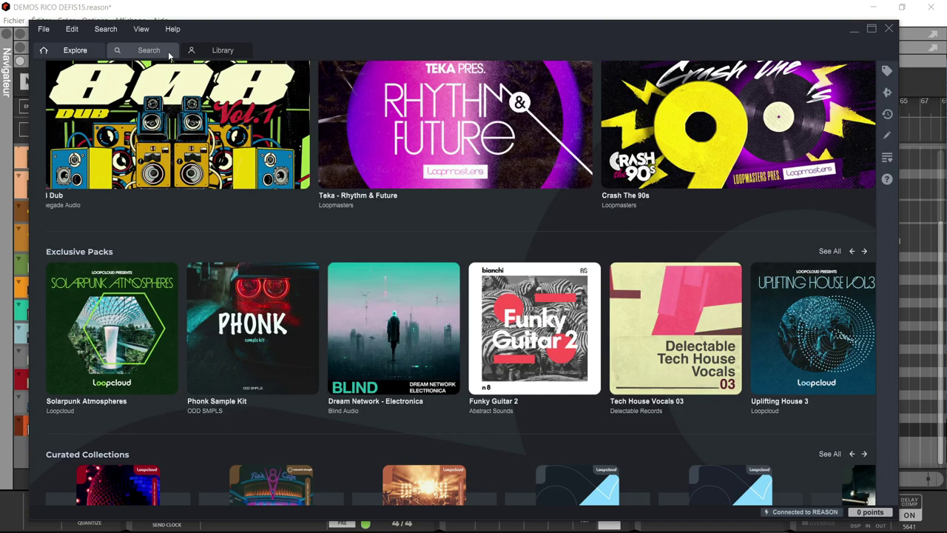
pyautogui.moveTo(262, 73)
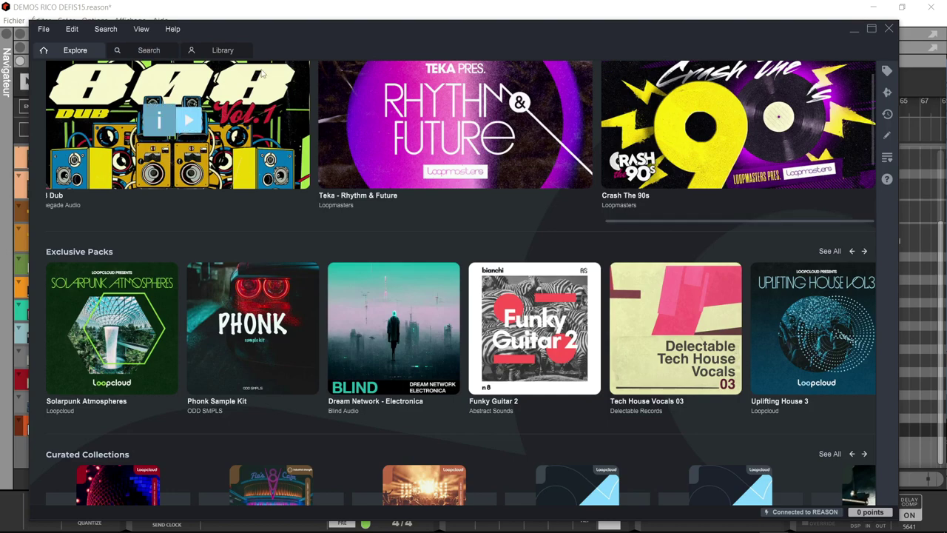
pyautogui.scroll(1, 414, 160)
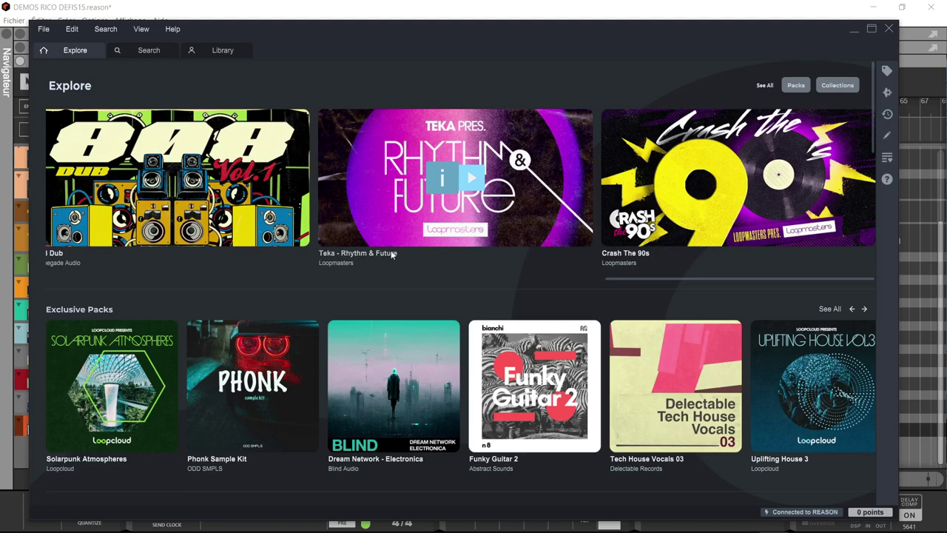
pyautogui.moveTo(383, 366)
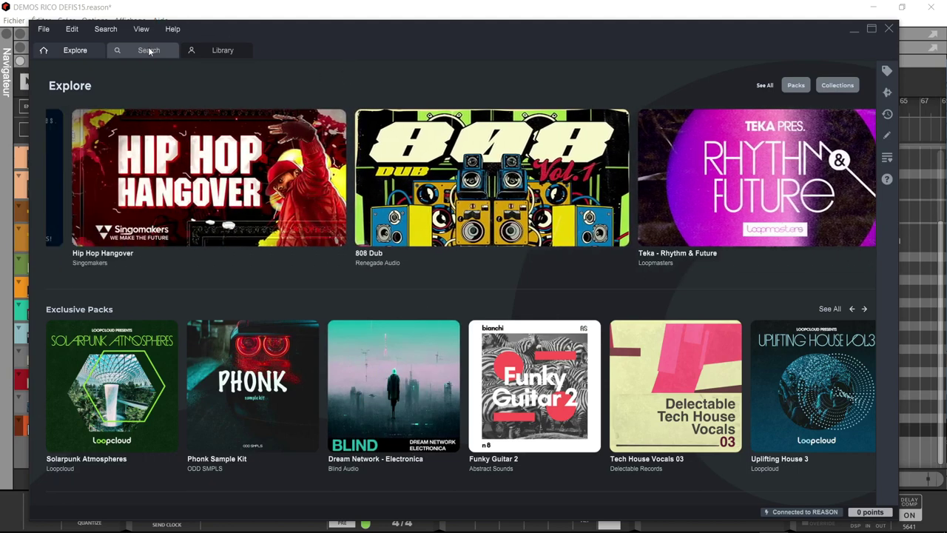
pyautogui.click(148, 50)
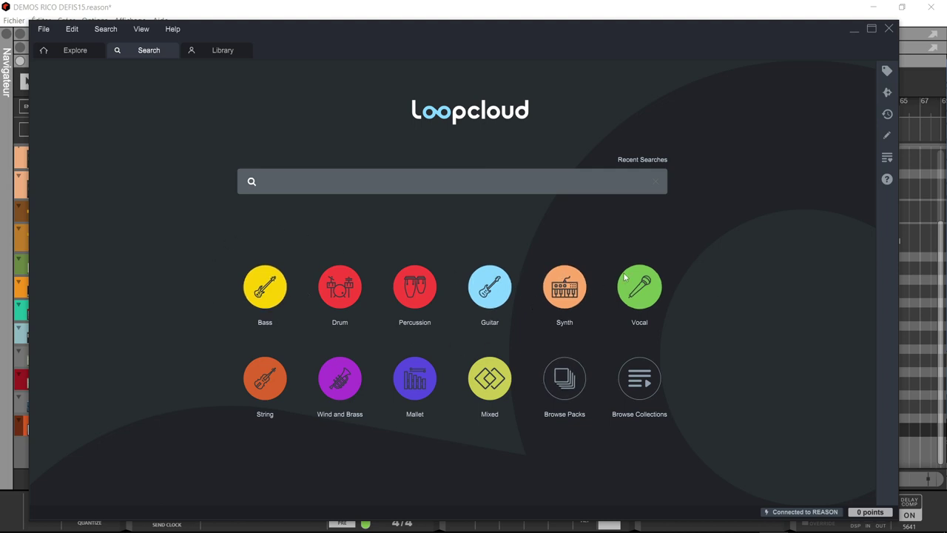
pyautogui.click(227, 50)
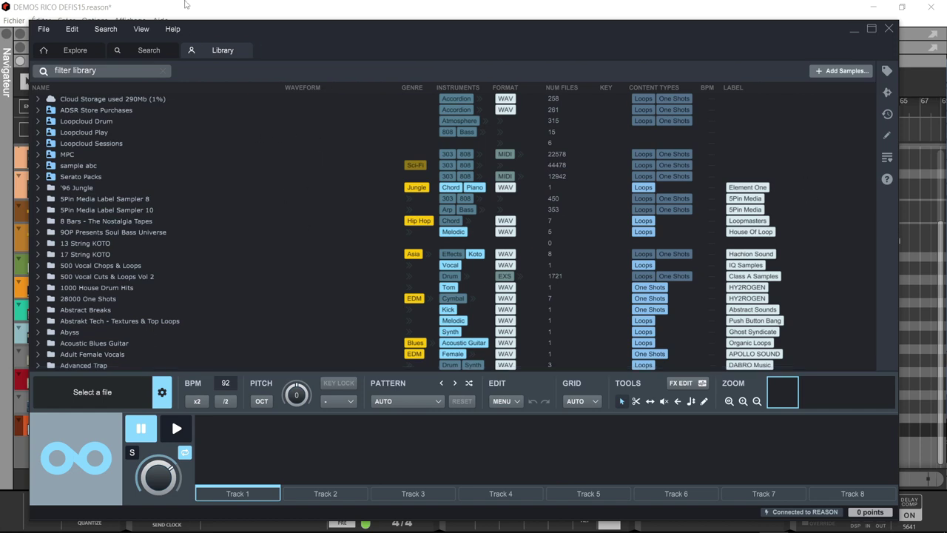
# Step: Search for sounds carrying the Free tag and look through the matching files in My Sounds
pyautogui.click(141, 50)
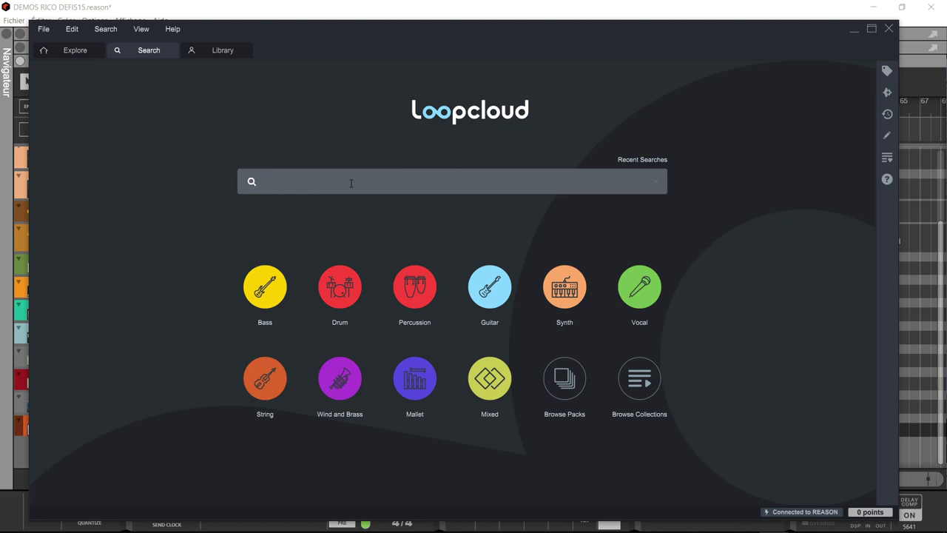
pyautogui.write('free')
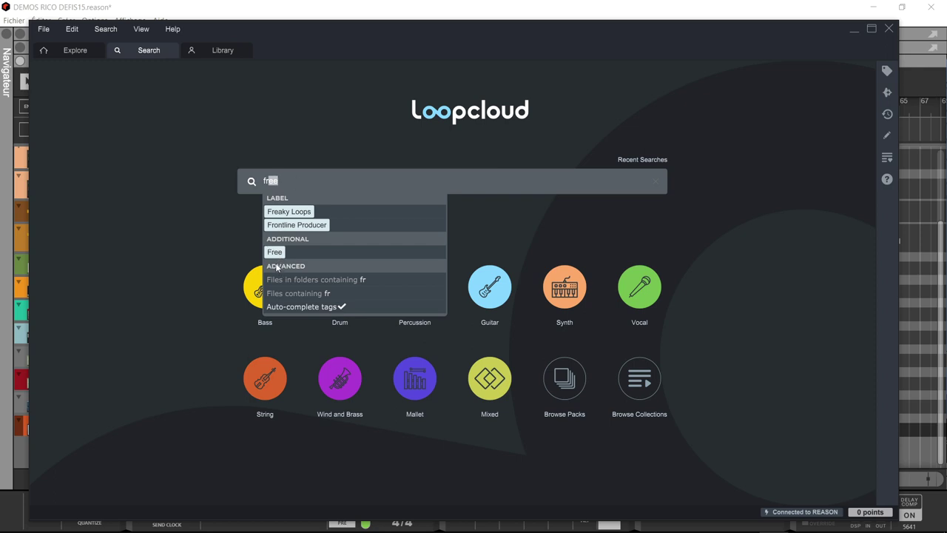
pyautogui.click(277, 255)
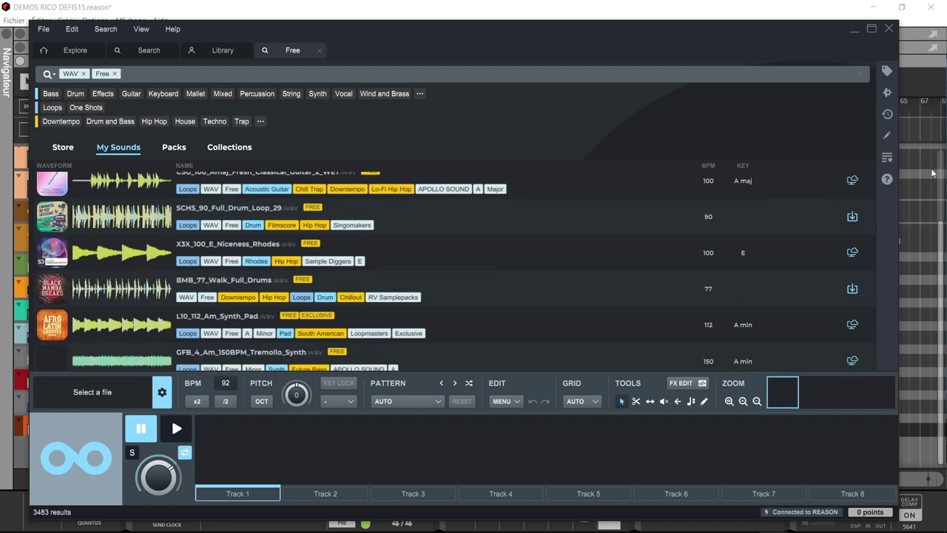
pyautogui.moveTo(870, 181); pyautogui.dragTo(870, 171)
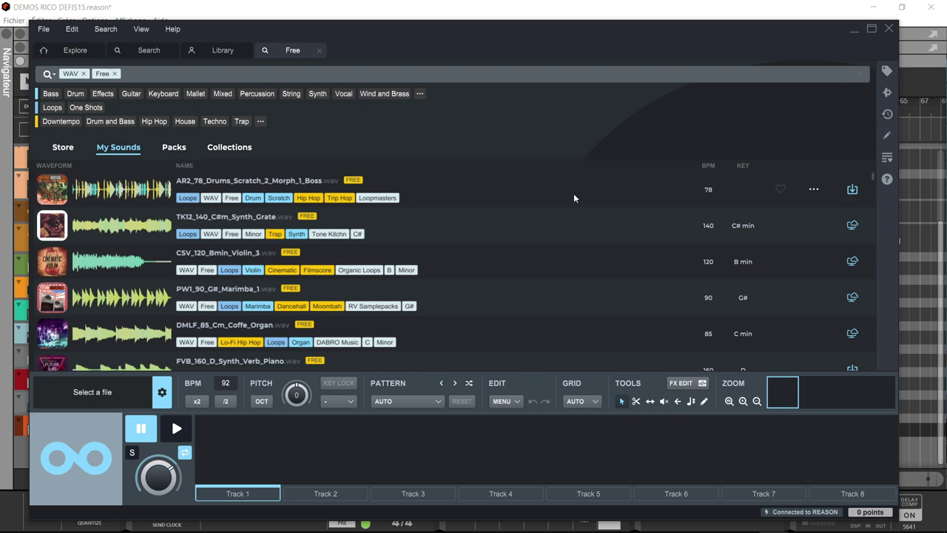
pyautogui.scroll(-5, 574, 196)
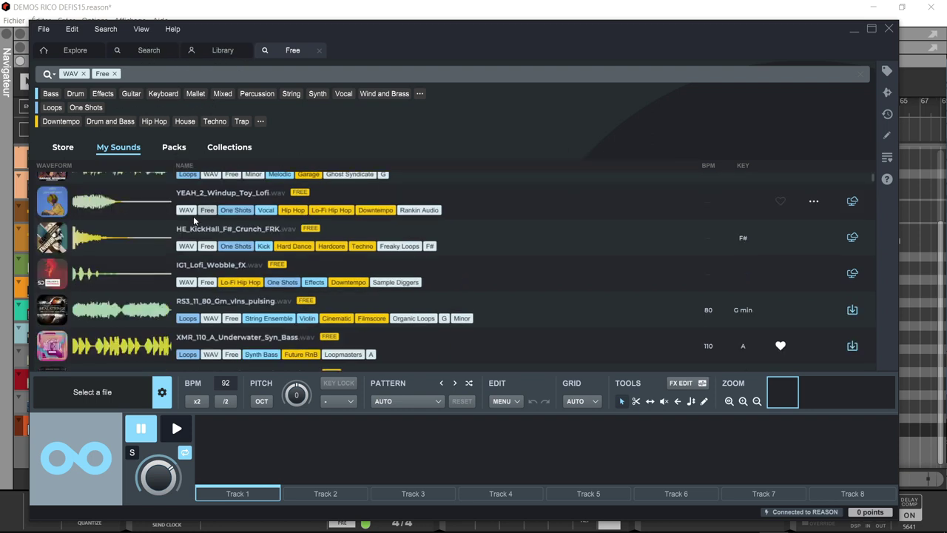
# Step: Show the Store's results for the Free tag and look through the available sounds
pyautogui.click(62, 149)
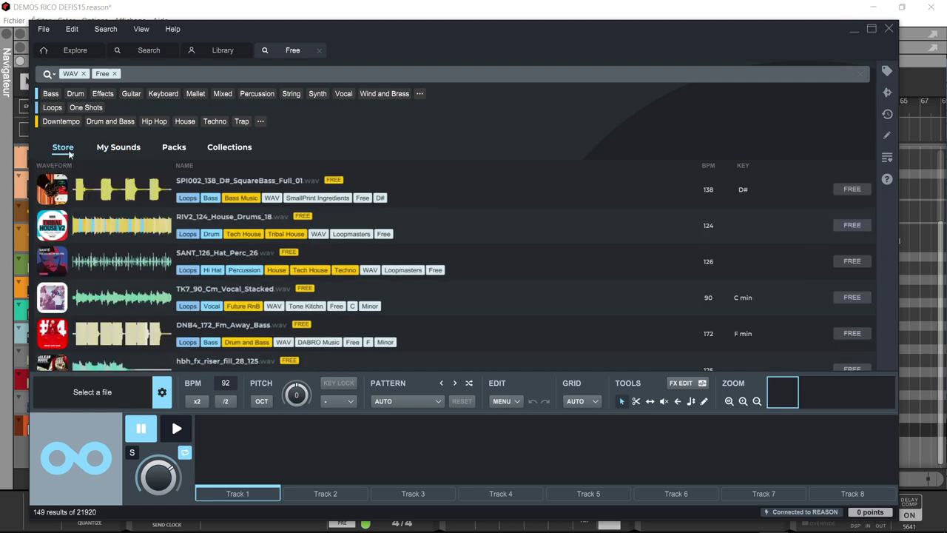
pyautogui.scroll(-10, 299, 183)
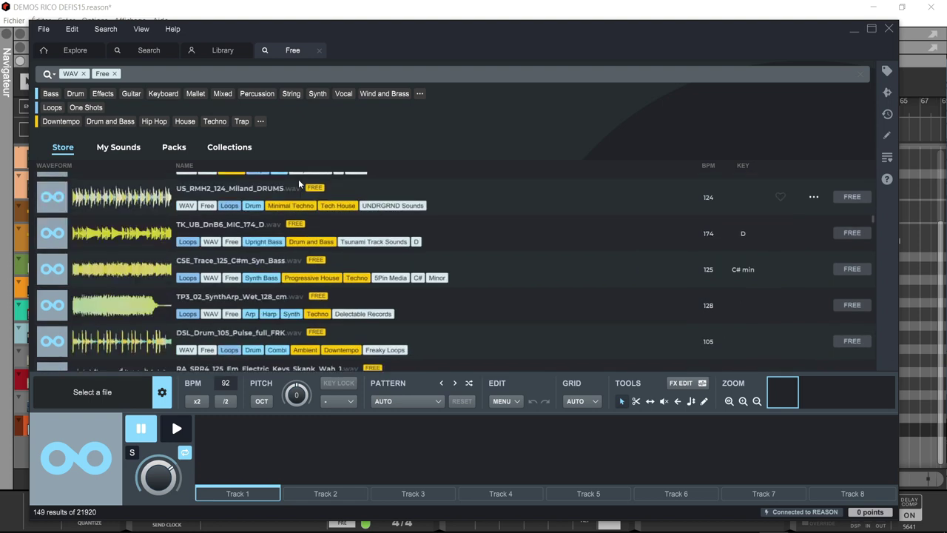
pyautogui.scroll(-3, 299, 183)
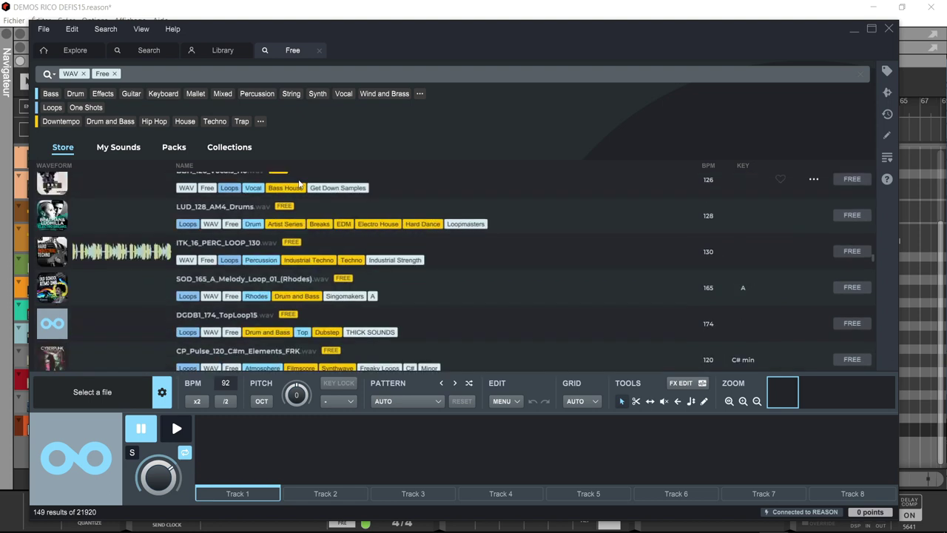
# Step: Narrow the free Store sounds to the Hip Hop genre and look through the list
pyautogui.click(157, 122)
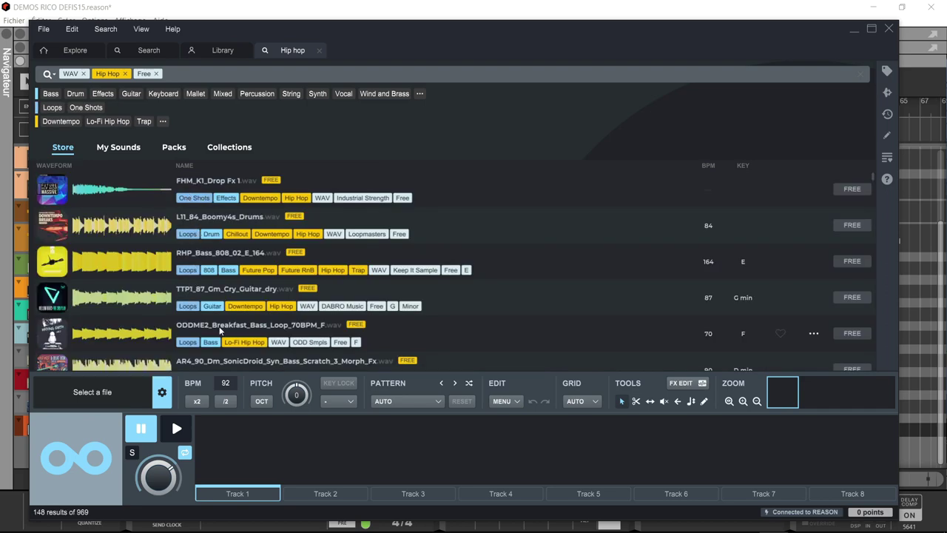
pyautogui.scroll(-15, 309, 300)
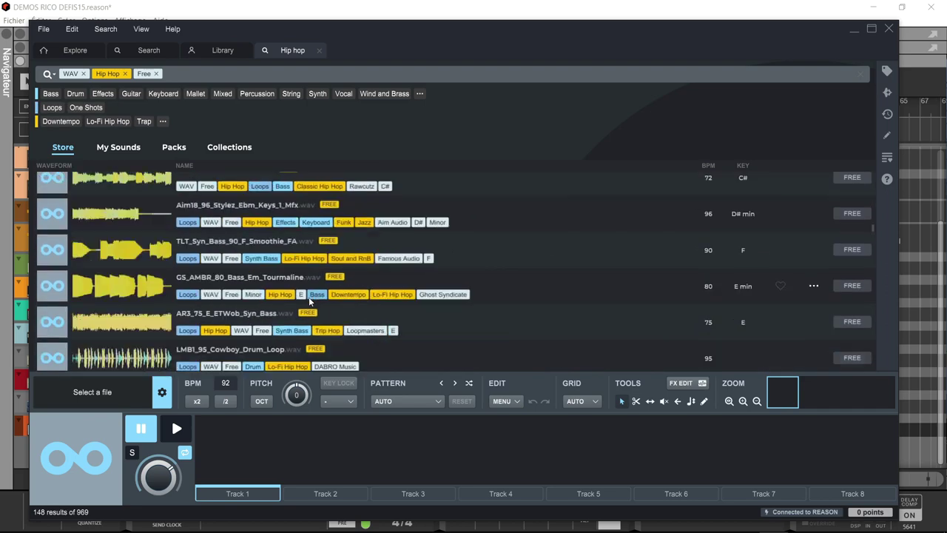
pyautogui.scroll(-10, 310, 300)
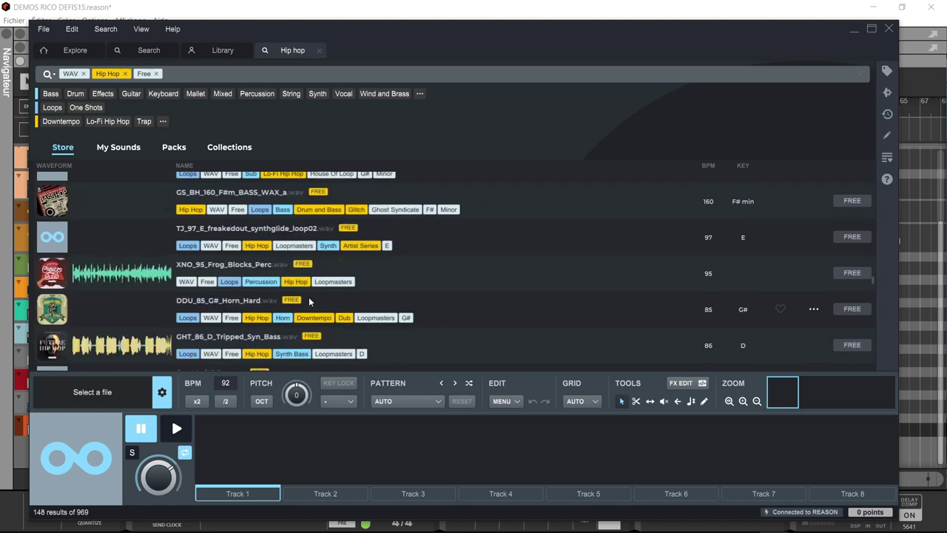
# Step: Add the Trap genre filter to the free Store sounds and remove the Hip Hop filter
pyautogui.click(142, 121)
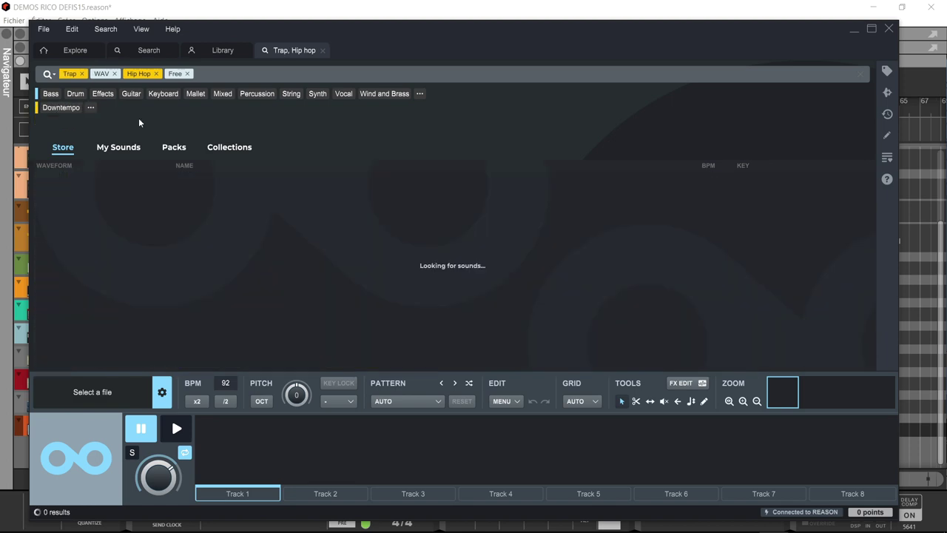
pyautogui.click(154, 73)
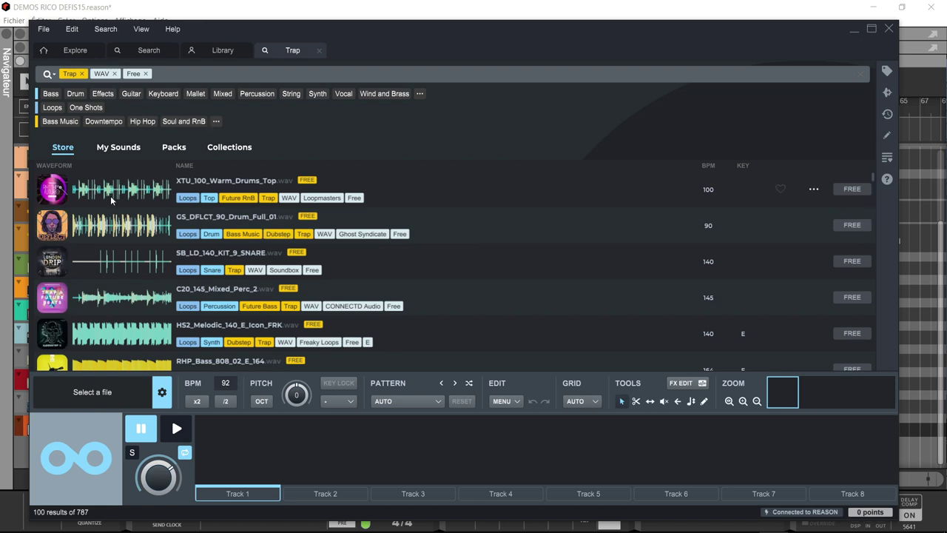
# Step: Preview the first free Trap sounds, including Warm_Drums_Top, DFLCT_90_Drum_Full_01, Mixed_Perc_2 and the HS2 melodic loop
pyautogui.click(111, 200)
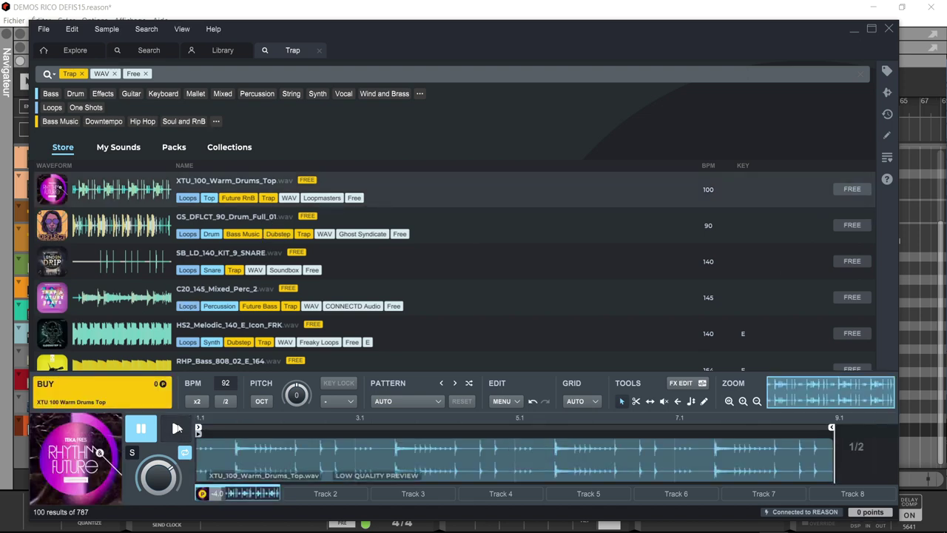
pyautogui.click(177, 428)
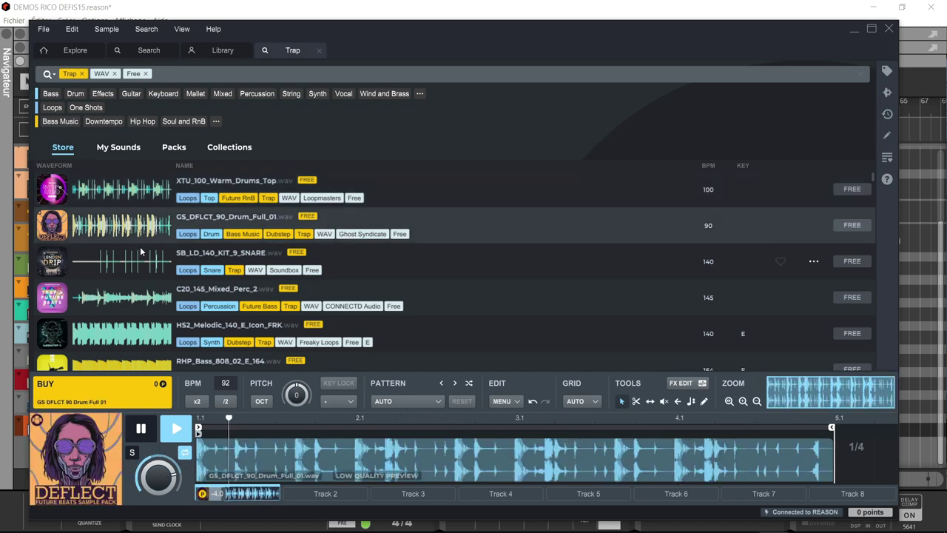
pyautogui.click(141, 312)
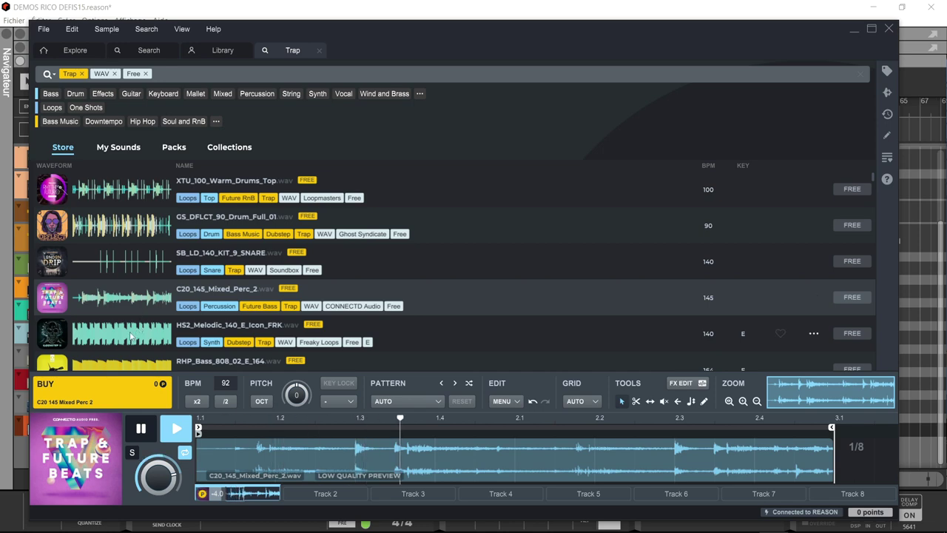
pyautogui.click(132, 335)
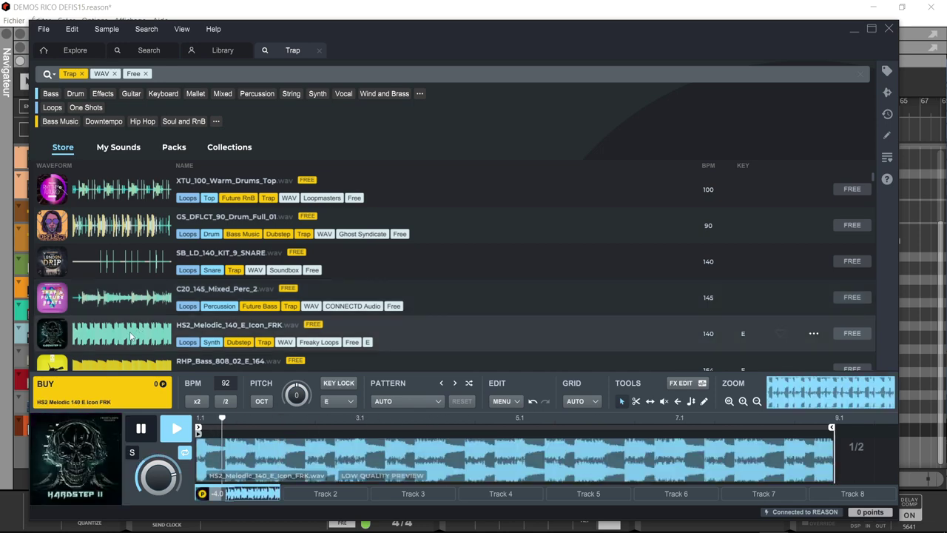
# Step: Preview free Trap sounds further down the list: Grabity Drums, Pad_Fast_01, Analog_Syn_Bass_02, Buildup_FX_Saw and Kick_10
pyautogui.scroll(-10, 144, 298)
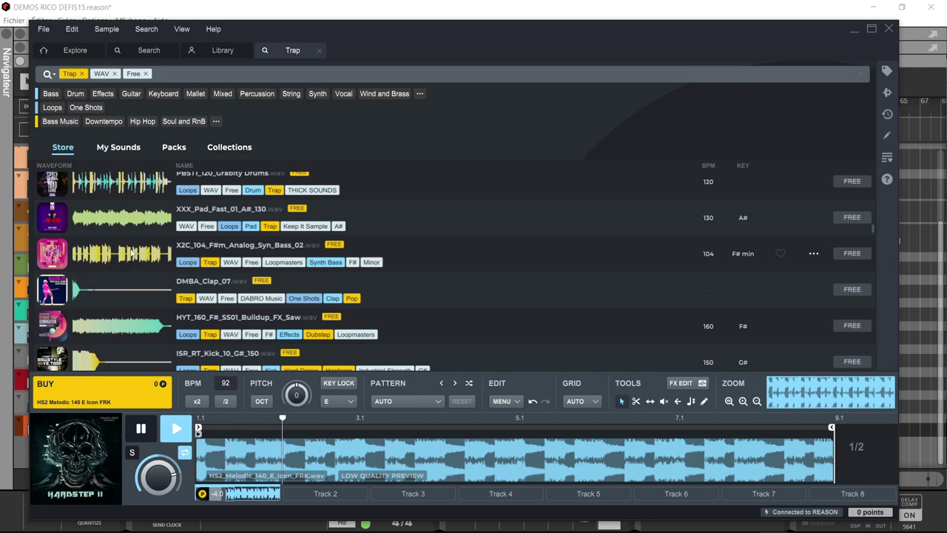
pyautogui.click(134, 191)
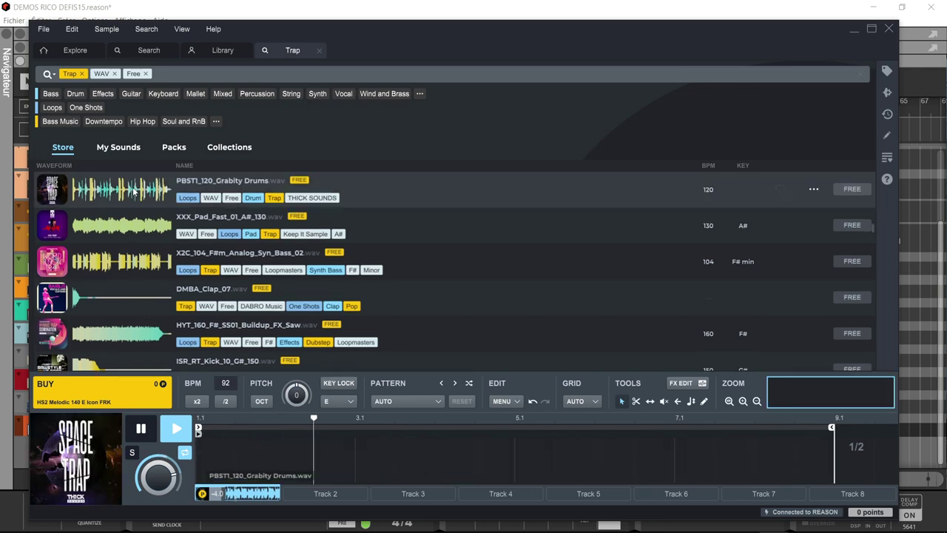
pyautogui.click(121, 233)
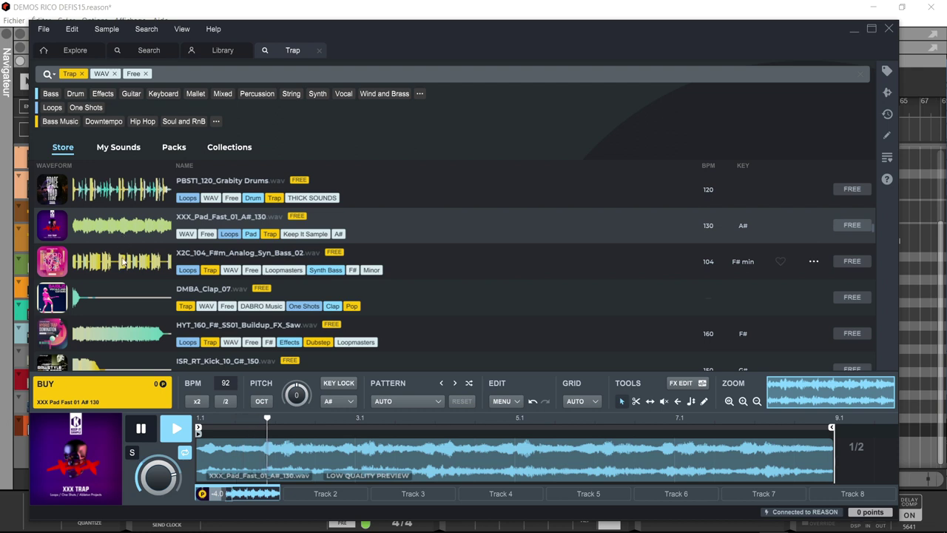
pyautogui.click(124, 263)
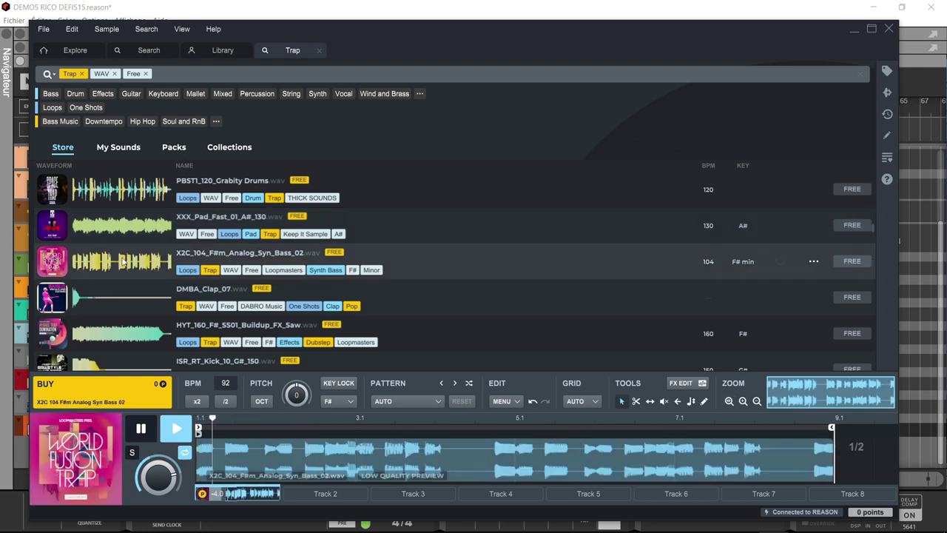
pyautogui.click(140, 337)
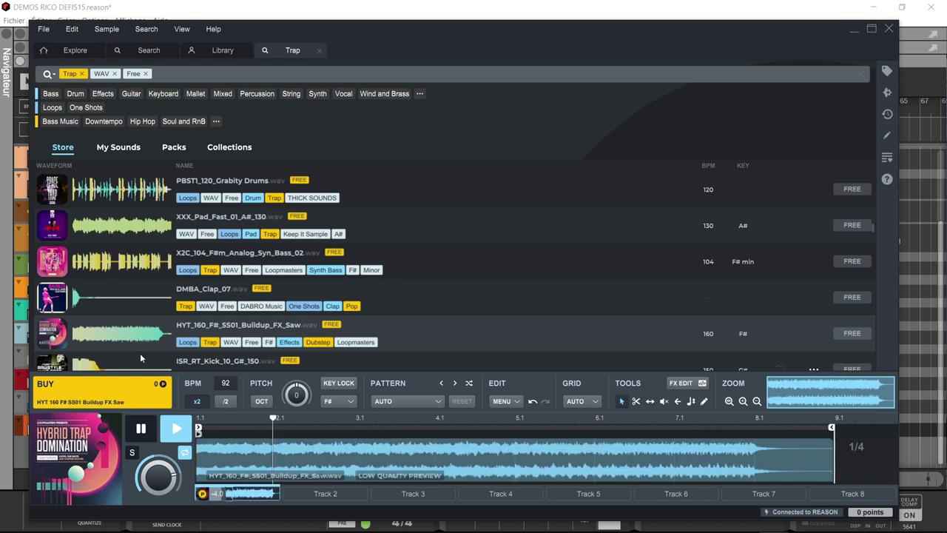
pyautogui.click(140, 355)
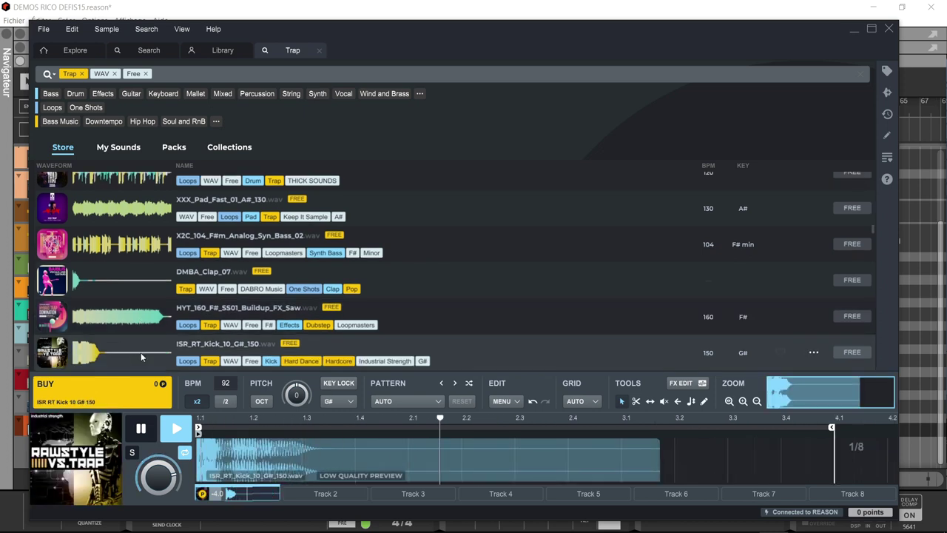
pyautogui.scroll(-5, 140, 348)
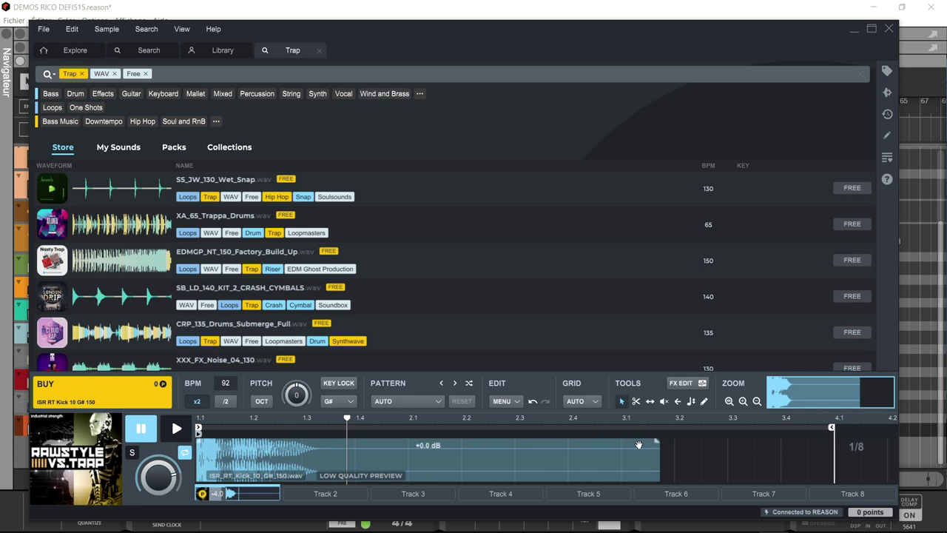
# Step: Look through the factory pattern presets, including Essential Starters, the House and Garage basses and Creative Effects
pyautogui.click(407, 400)
pyautogui.moveTo(422, 241)
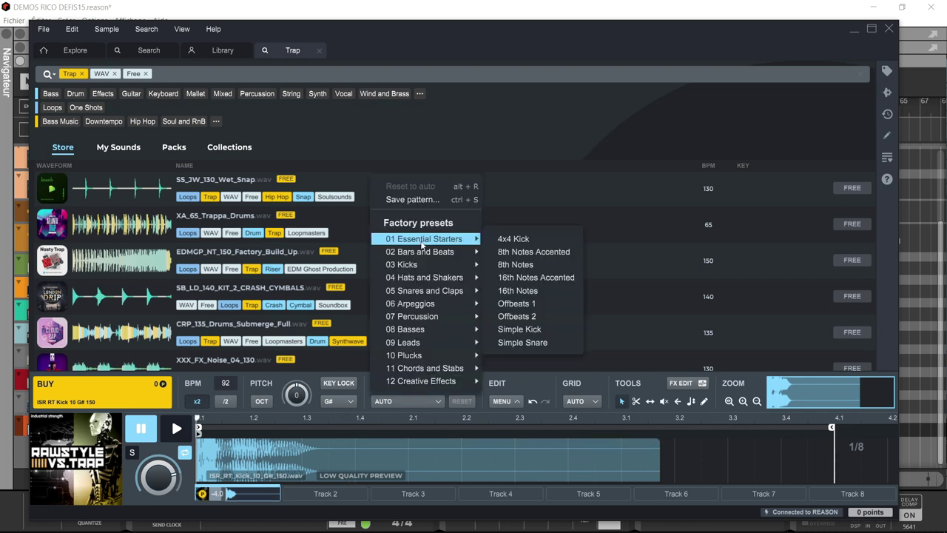
pyautogui.moveTo(420, 268)
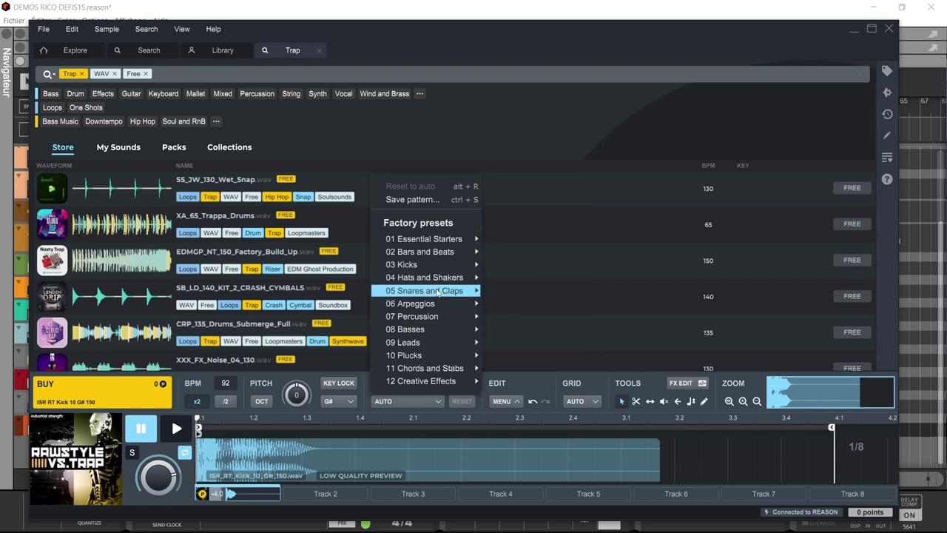
pyautogui.moveTo(438, 305)
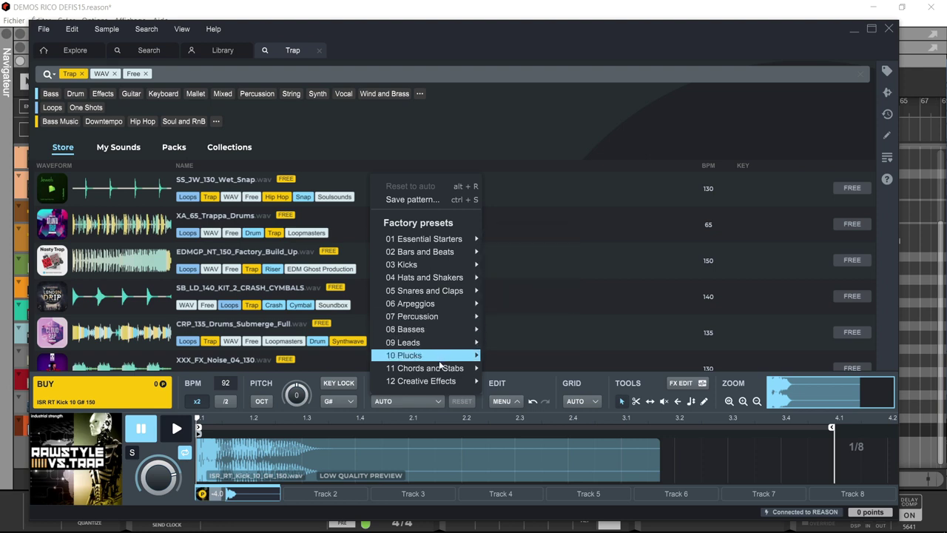
pyautogui.moveTo(436, 329)
pyautogui.moveTo(531, 335)
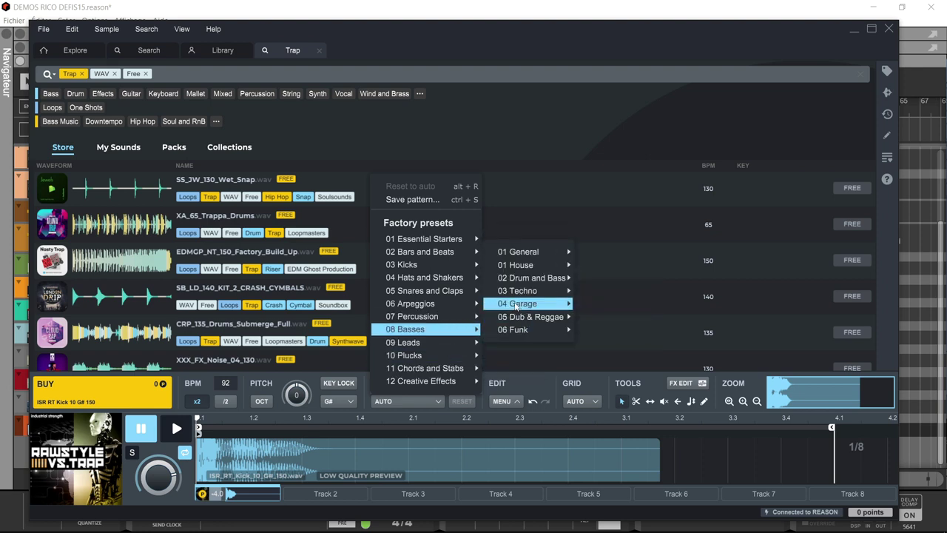
pyautogui.moveTo(520, 292)
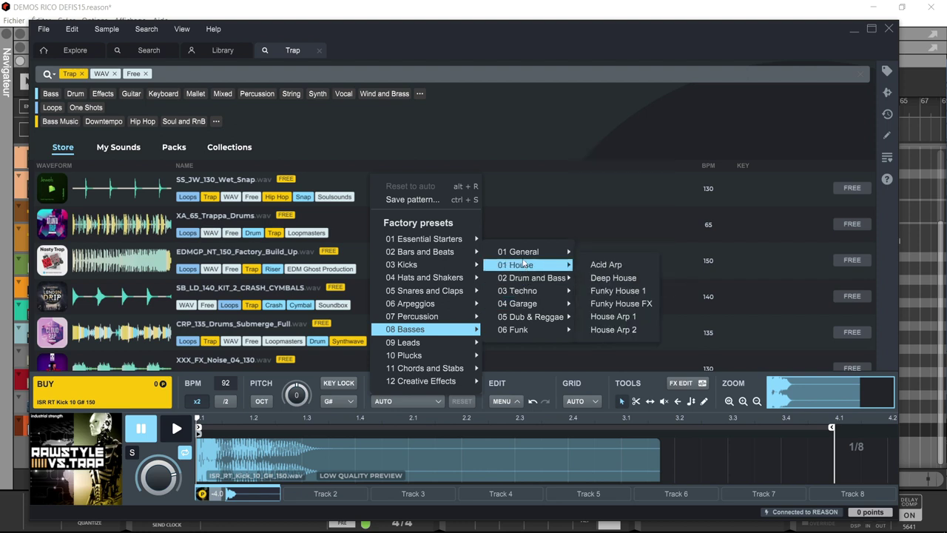
pyautogui.moveTo(524, 255)
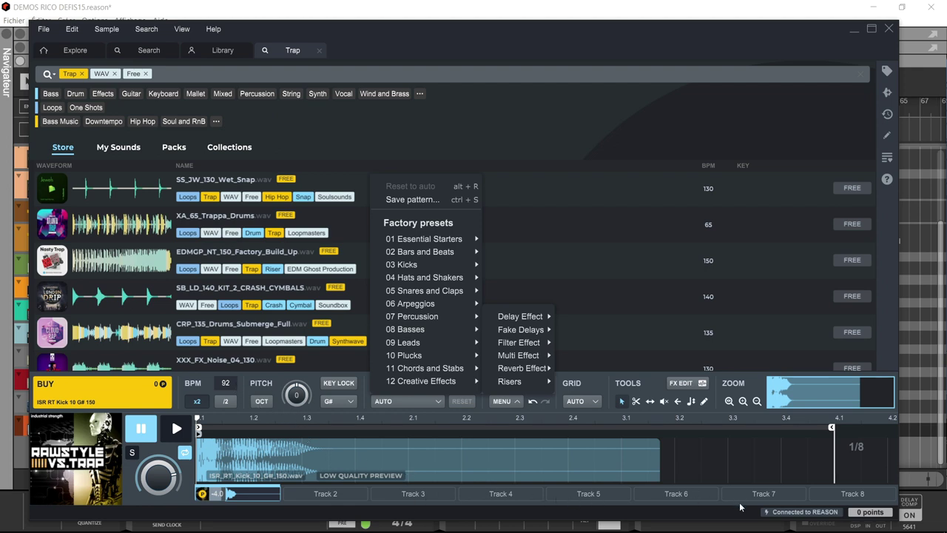
# Step: Dismiss the pattern presets and undo the sample selections to restore the three-track Reggaeton Sound session
pyautogui.click(730, 529)
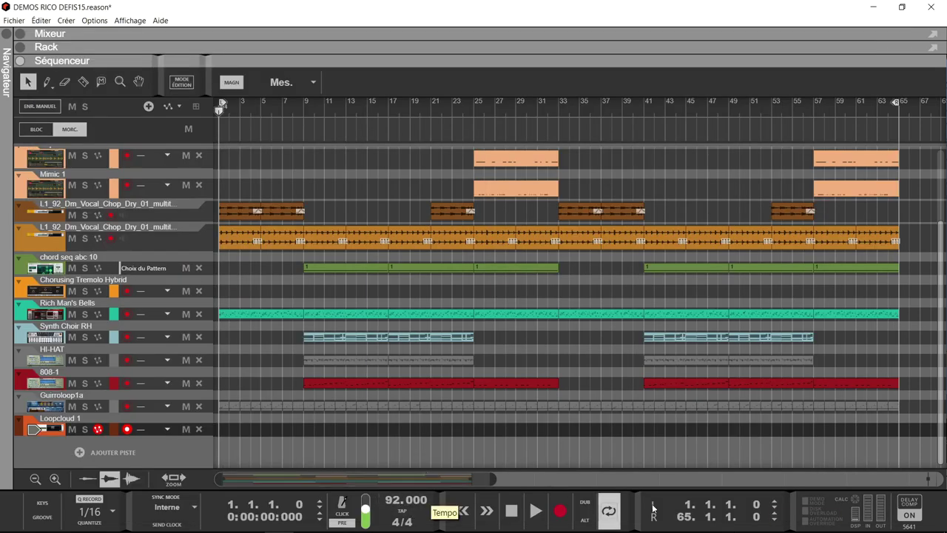
pyautogui.click(774, 520)
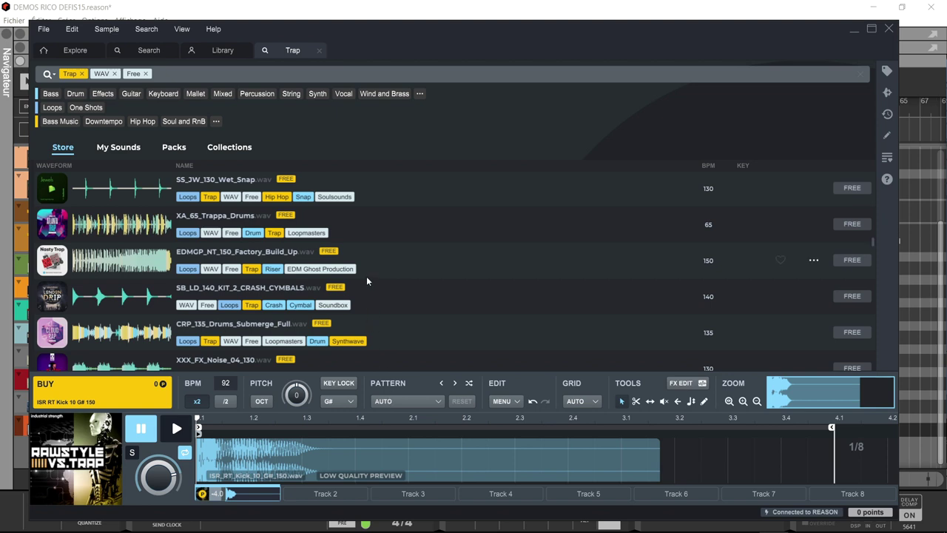
pyautogui.click(521, 400)
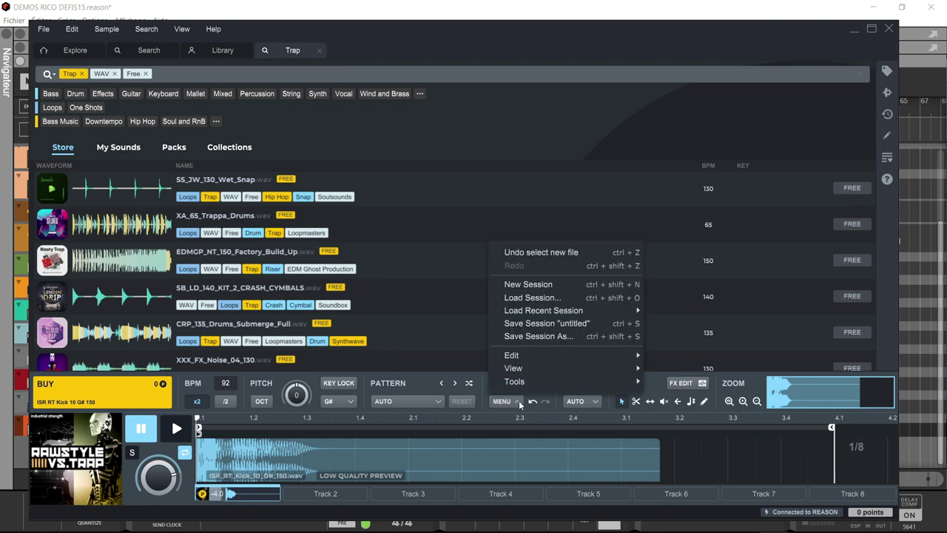
pyautogui.click(532, 400)
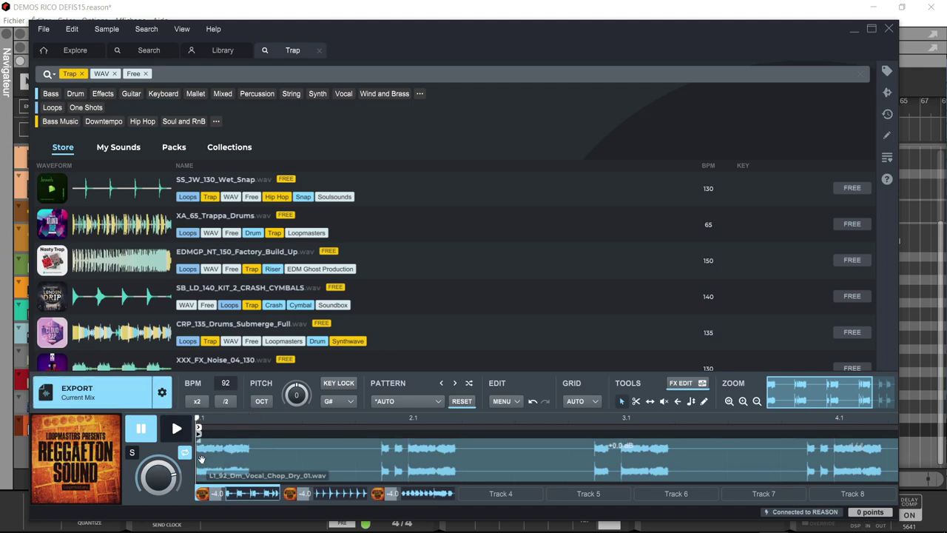
# Step: Solo the selected track and preview the vocal chop, synth chord and wet lead vocal samples in turn
pyautogui.click(132, 452)
pyautogui.click(178, 427)
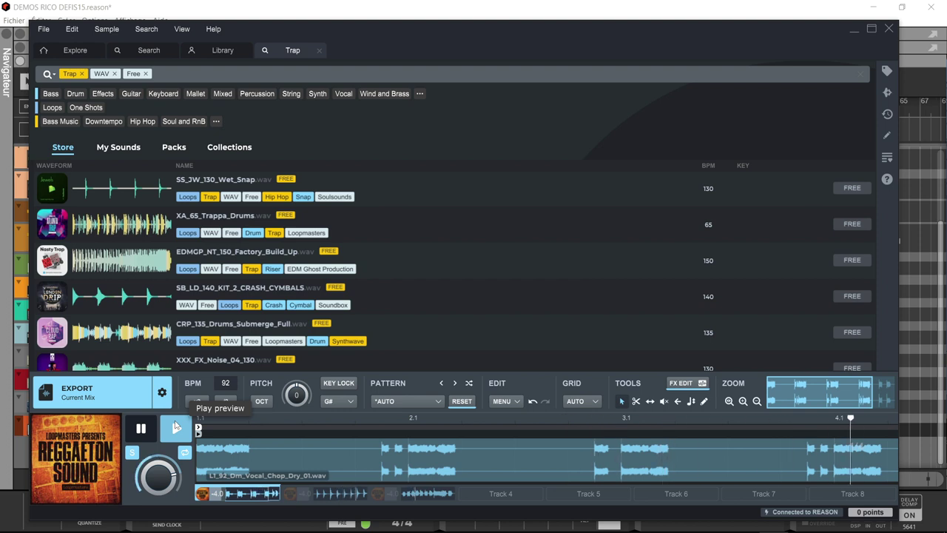
pyautogui.click(344, 501)
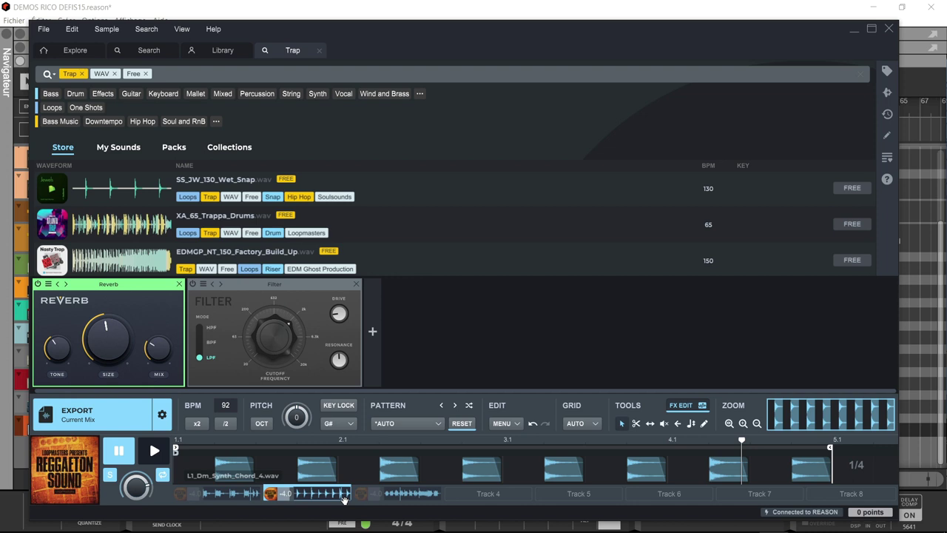
pyautogui.click(151, 451)
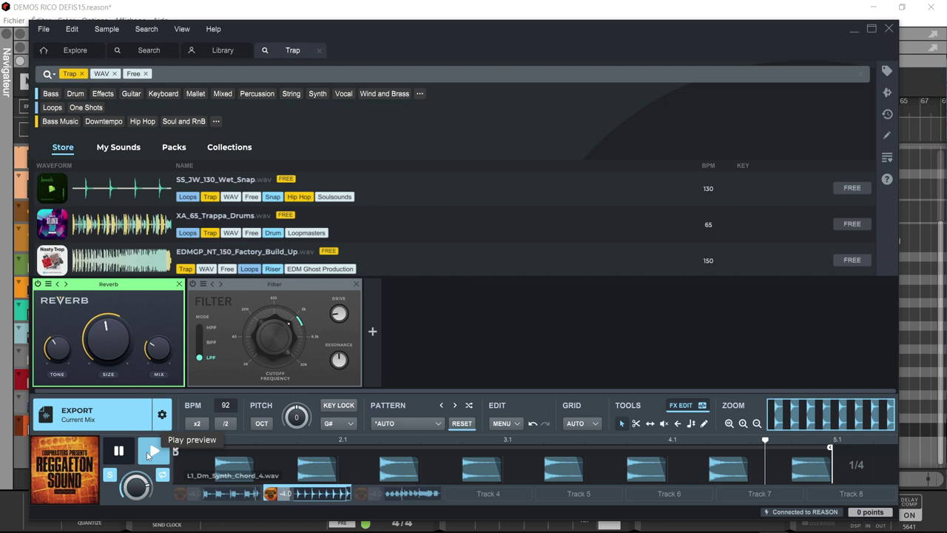
pyautogui.click(119, 450)
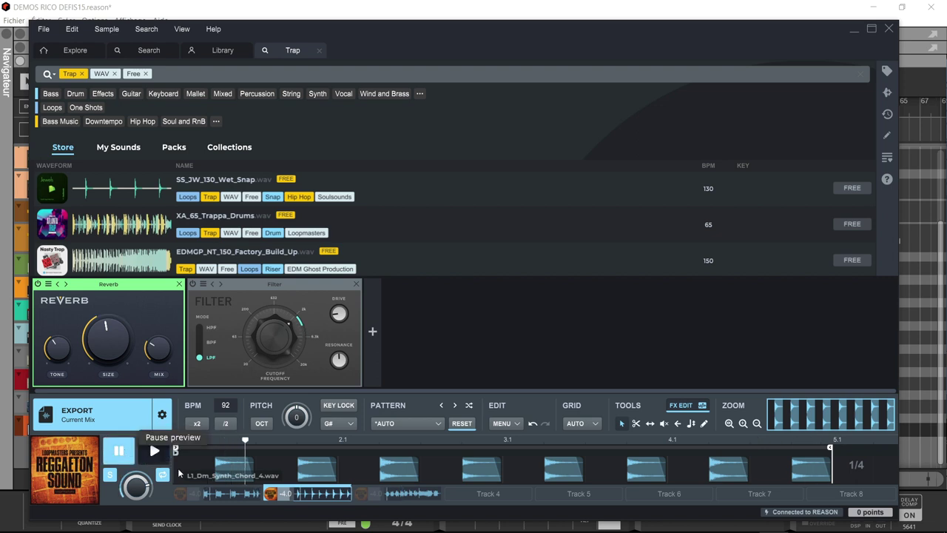
pyautogui.click(406, 499)
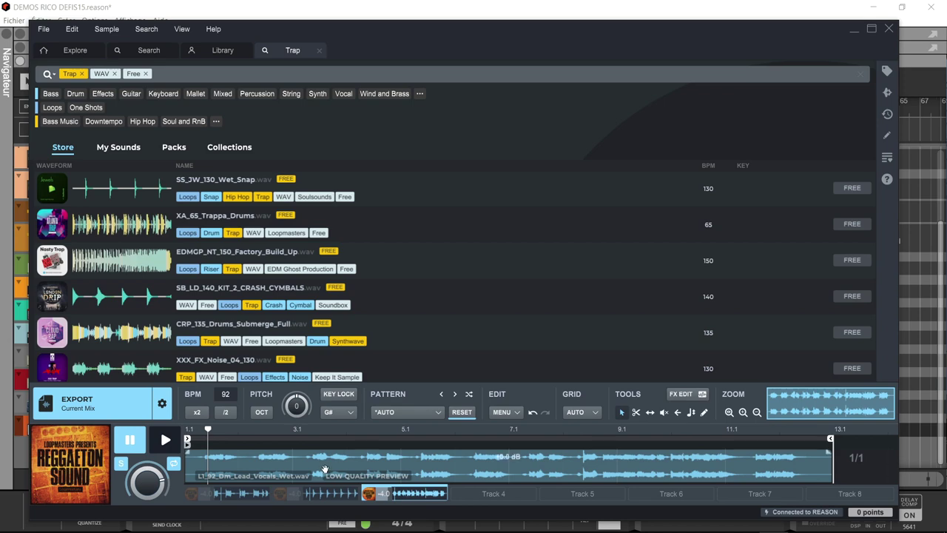
pyautogui.click(156, 444)
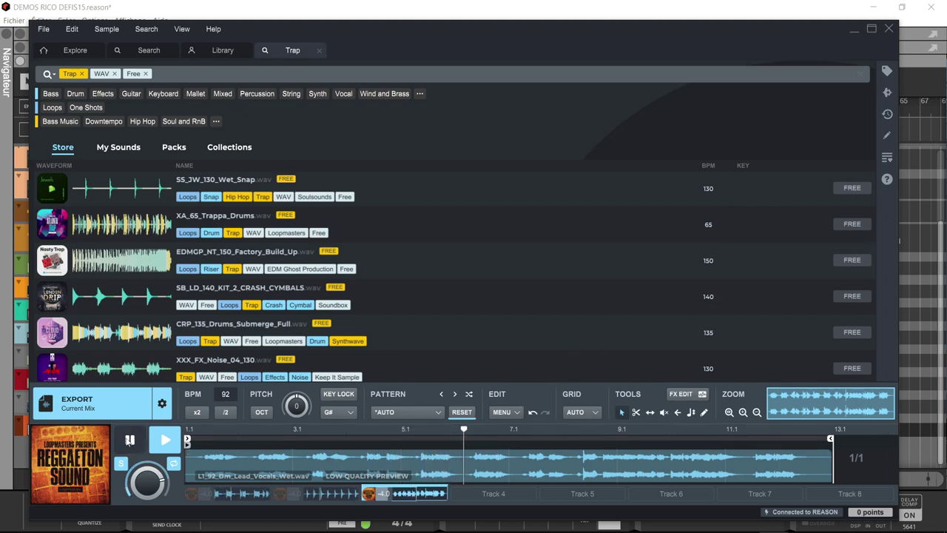
pyautogui.click(130, 441)
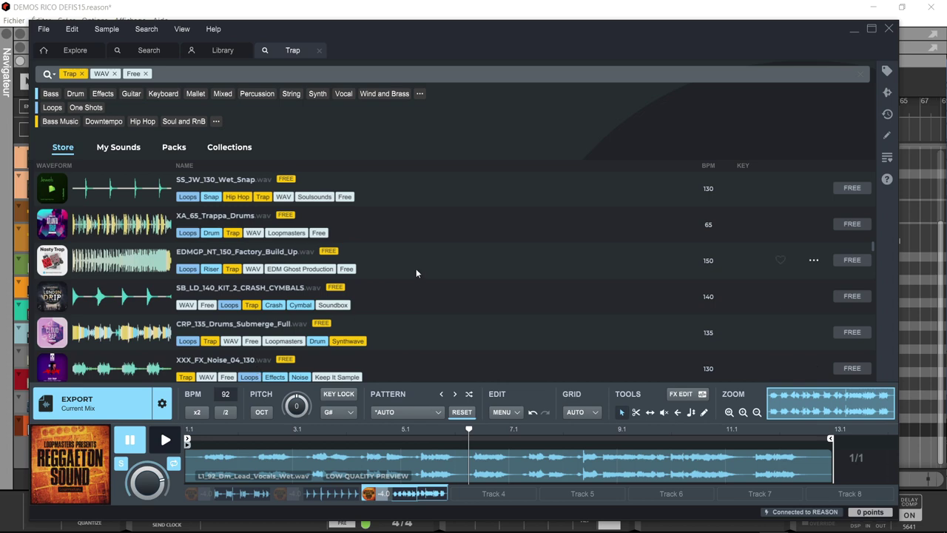
# Step: Switch to the Reason sequencer, show the upper tracks of the song and play it from the start
pyautogui.click(854, 32)
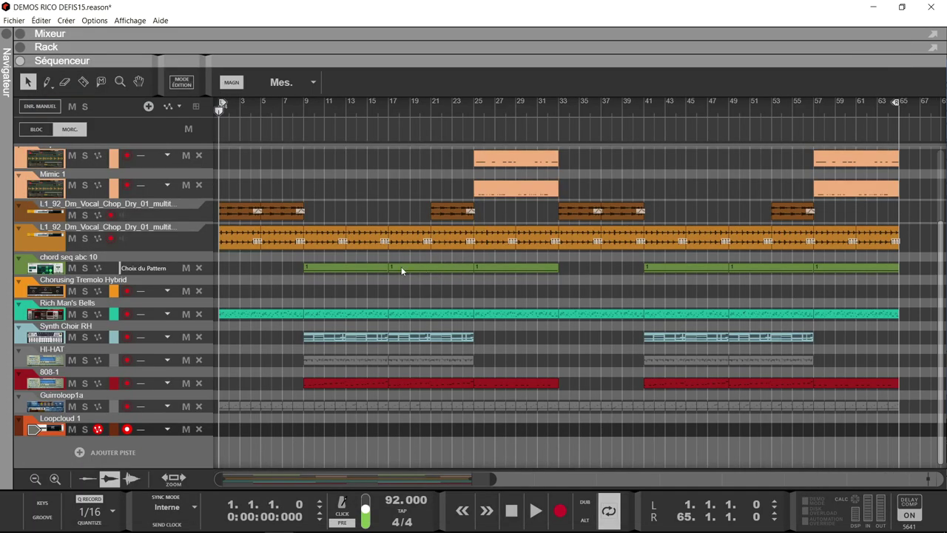
pyautogui.scroll(3, 365, 253)
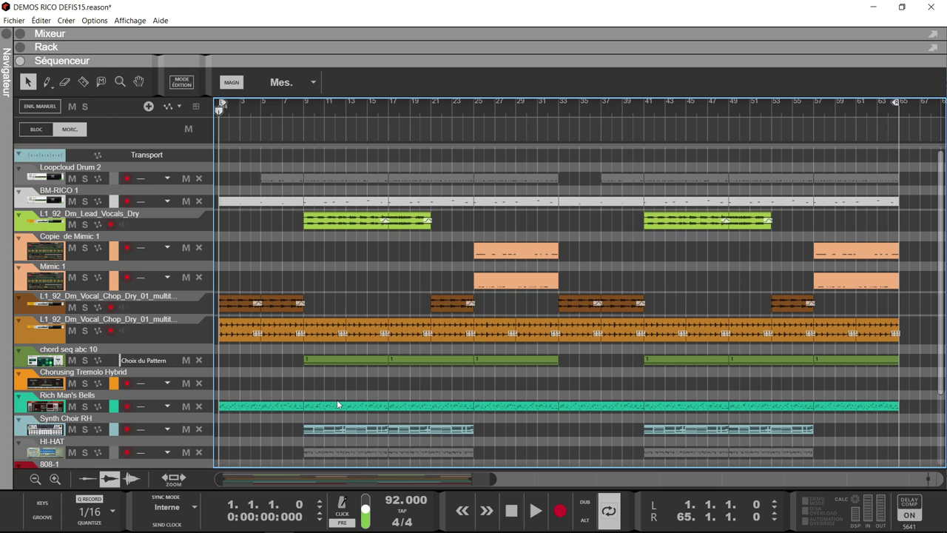
pyautogui.press('space')
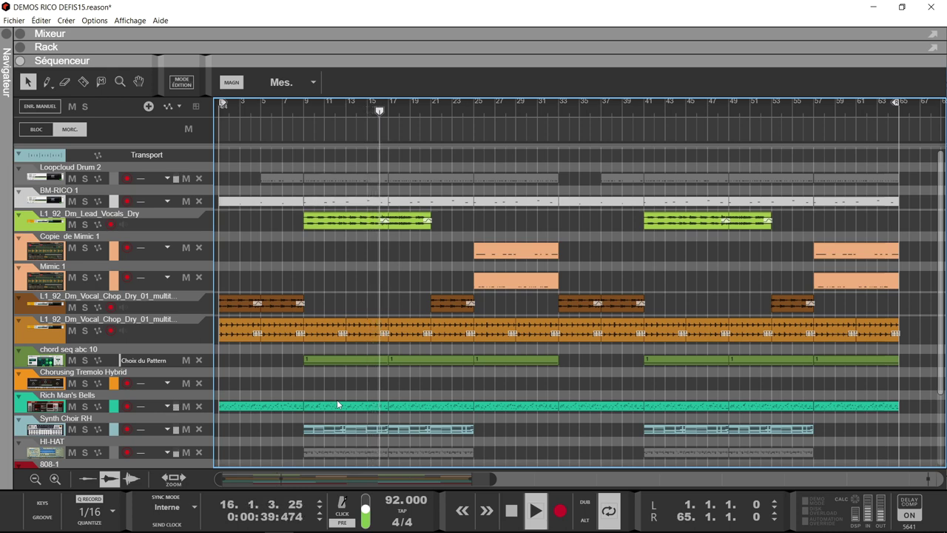
# Step: Find the Loopcloud Drum device in the rack, open its interface to examine the defis15 kit, and close it
pyautogui.press('F6')
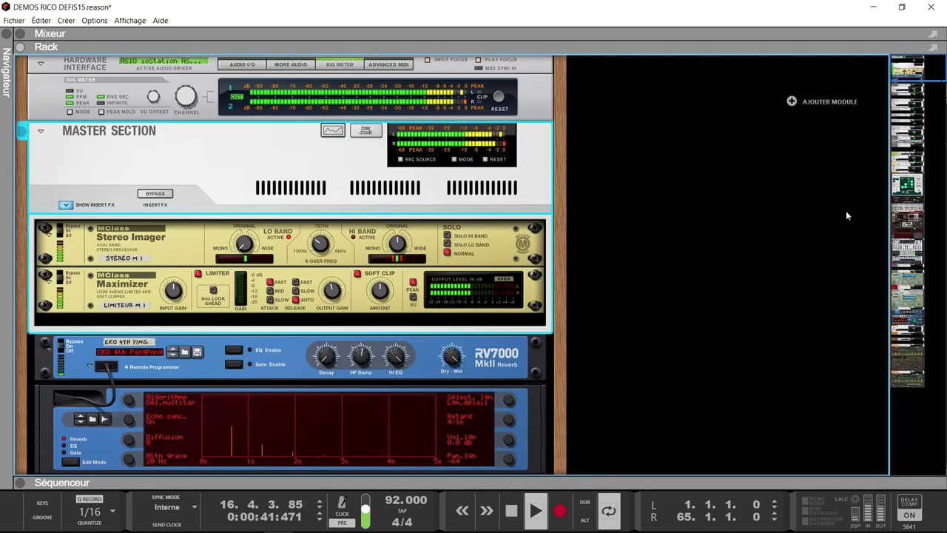
pyautogui.moveTo(931, 78); pyautogui.dragTo(925, 103)
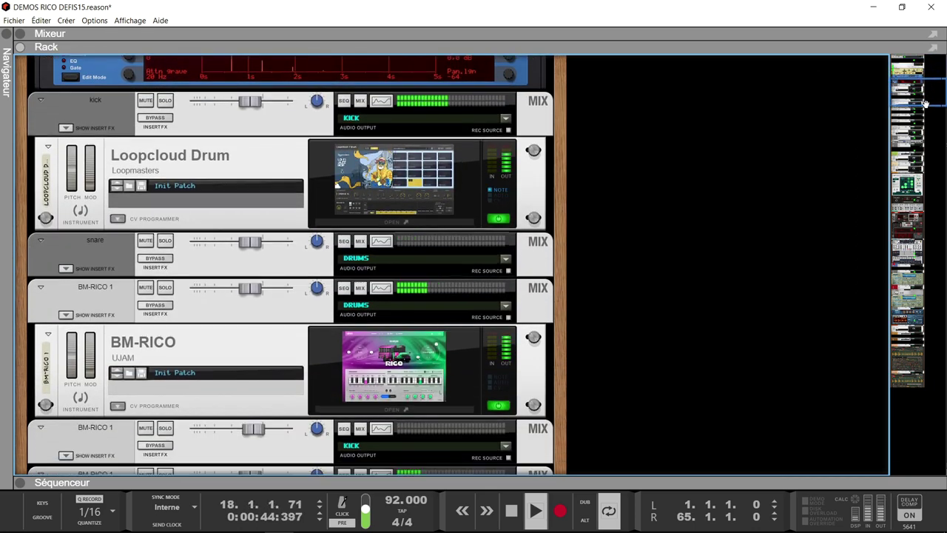
pyautogui.click(421, 222)
pyautogui.click(422, 223)
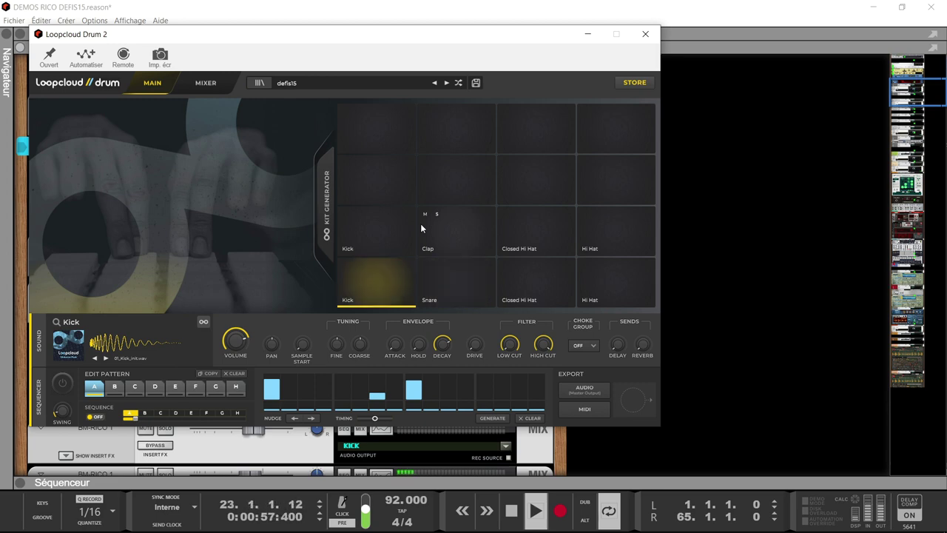
pyautogui.click(646, 34)
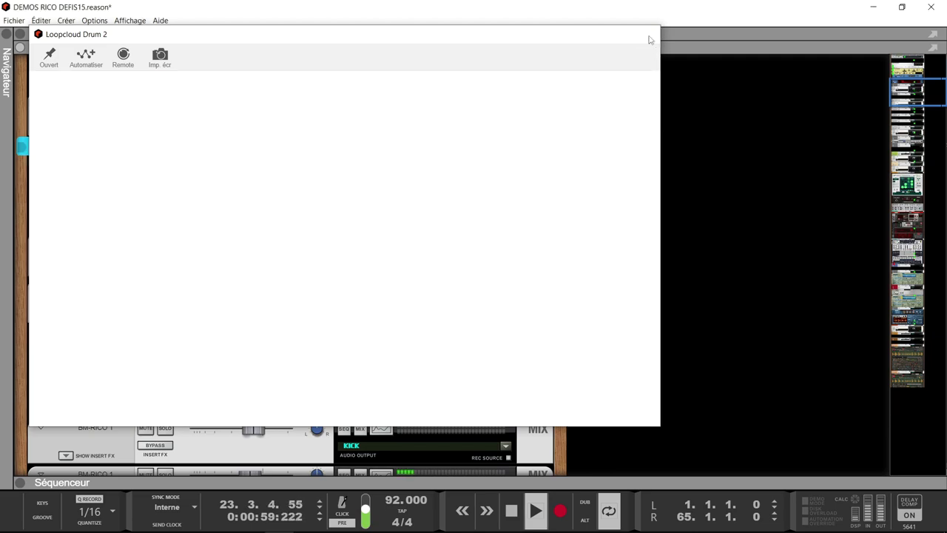
# Step: Open the BM-RICO device's interface to examine its Big Chune preset, close it, and find the Mimic samplers in the rack
pyautogui.click(420, 379)
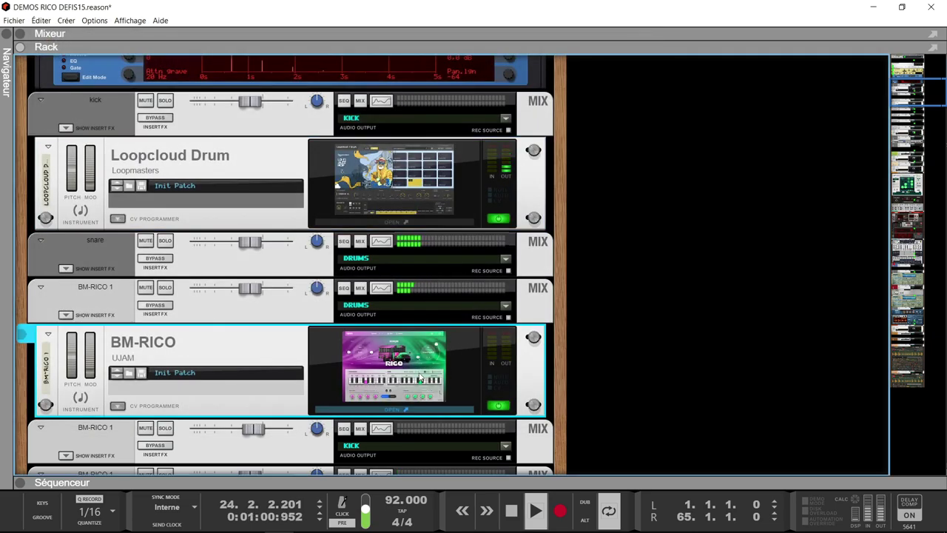
pyautogui.click(420, 378)
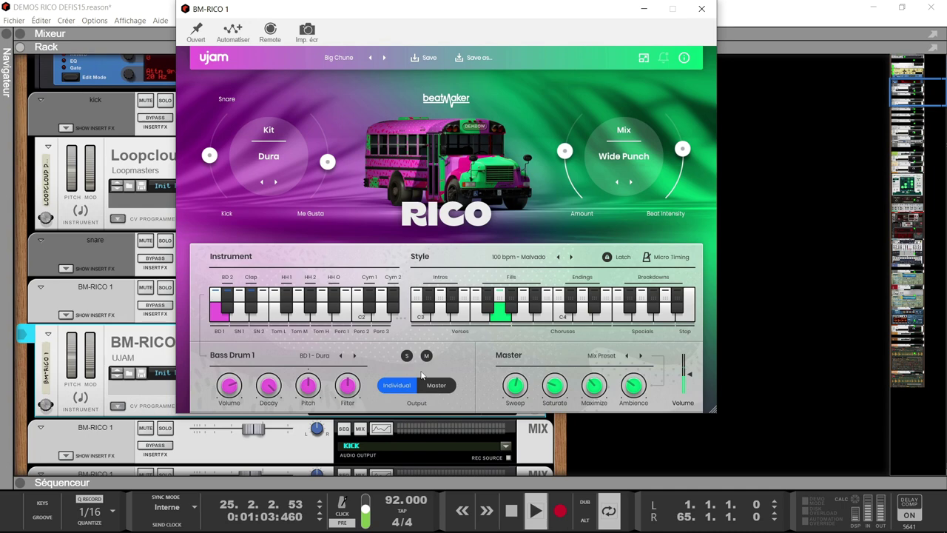
pyautogui.moveTo(919, 90); pyautogui.dragTo(919, 105)
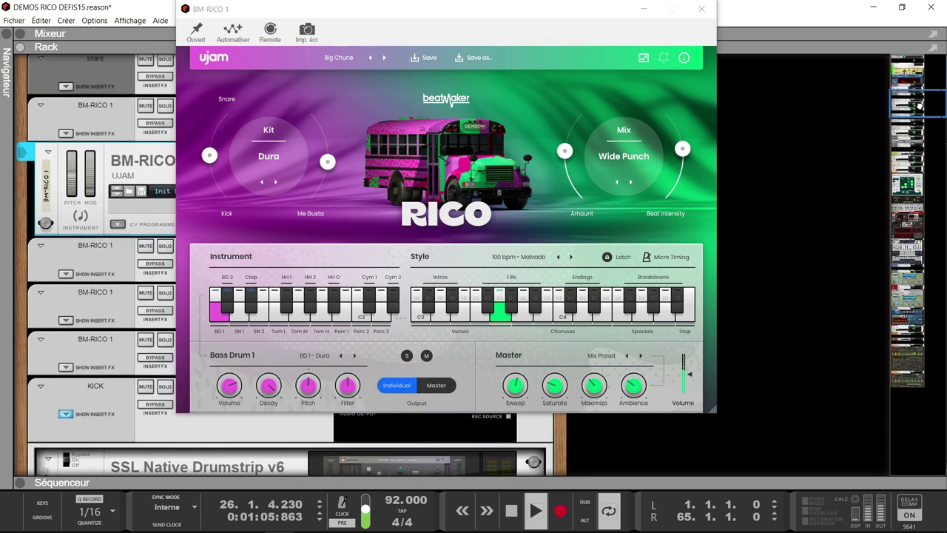
pyautogui.click(702, 8)
pyautogui.moveTo(921, 90); pyautogui.dragTo(941, 337)
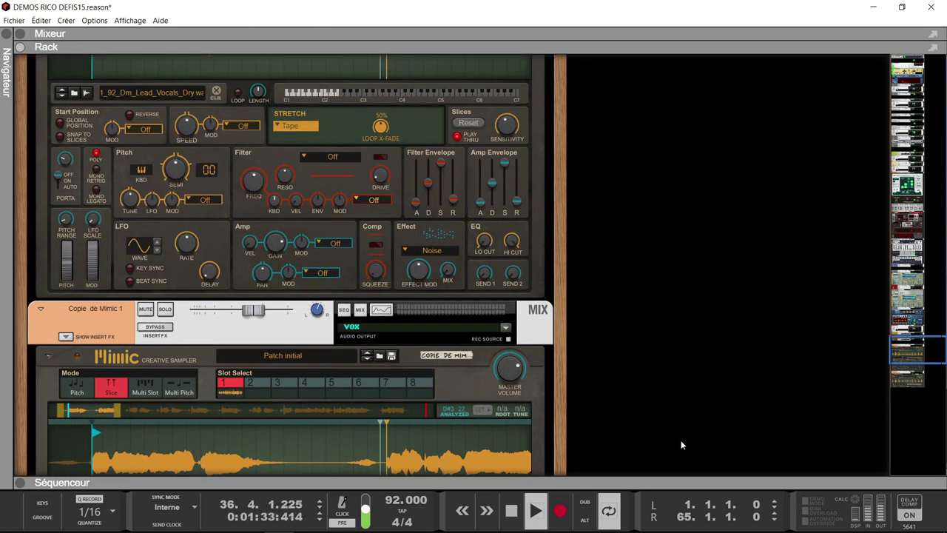
# Step: Return to the sequencer, stop playback, solo the L1_92_Dm_Lead_Vocals_Dry track and play it from bar 9
pyautogui.press('F7')
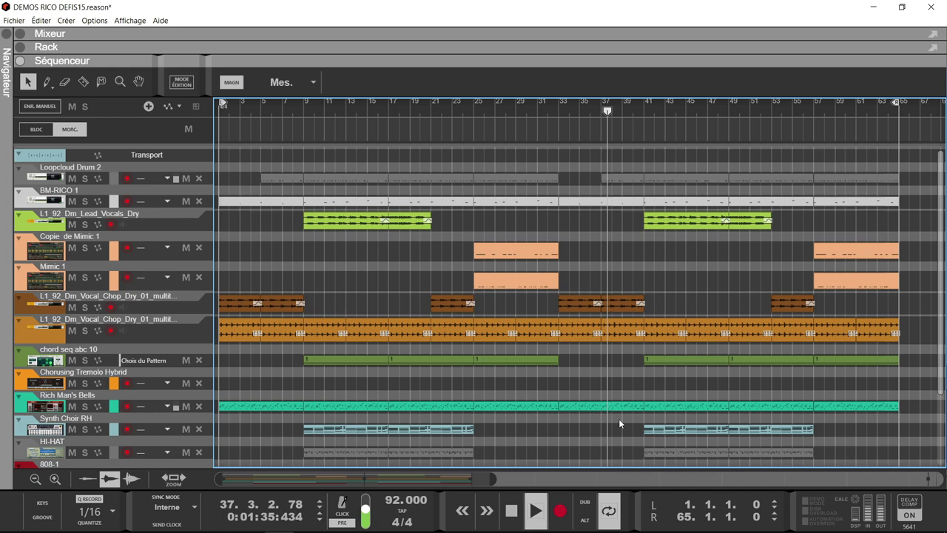
pyautogui.press('space')
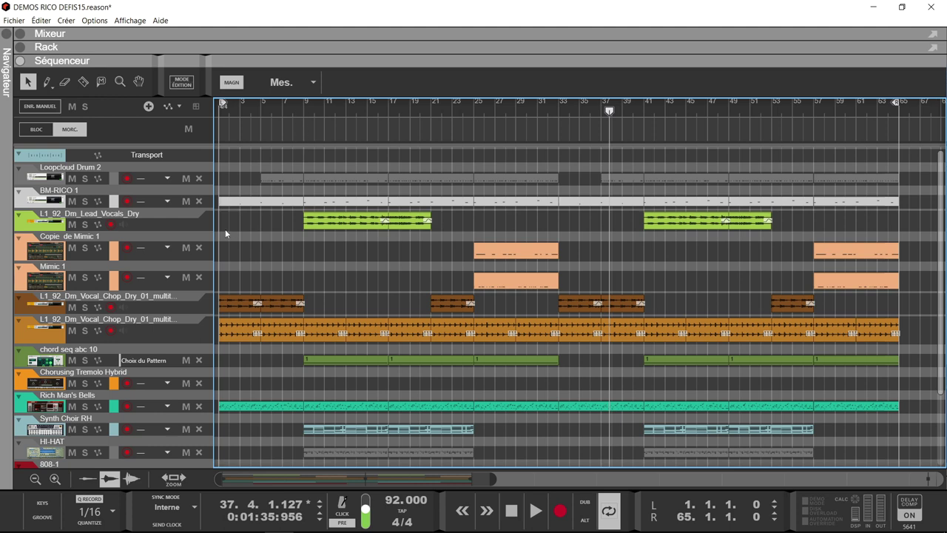
pyautogui.click(305, 108)
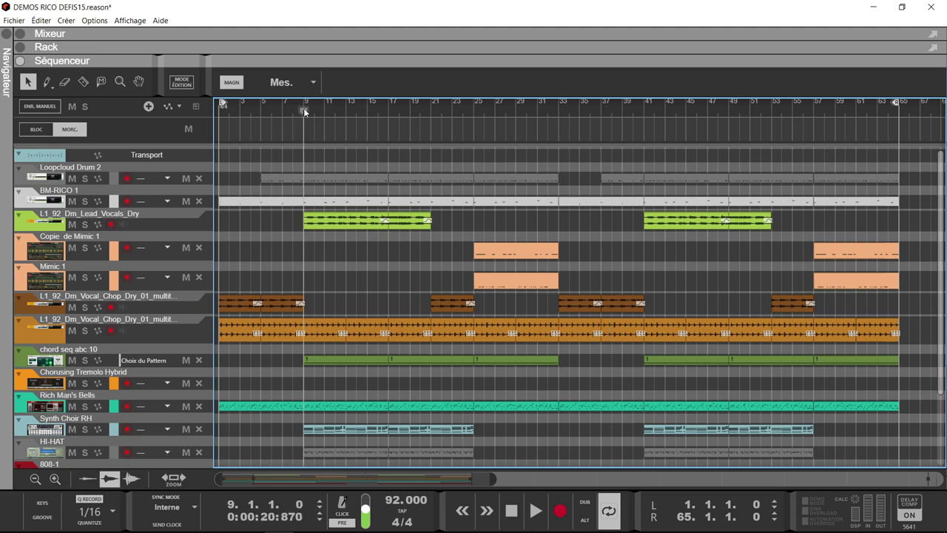
pyautogui.click(84, 224)
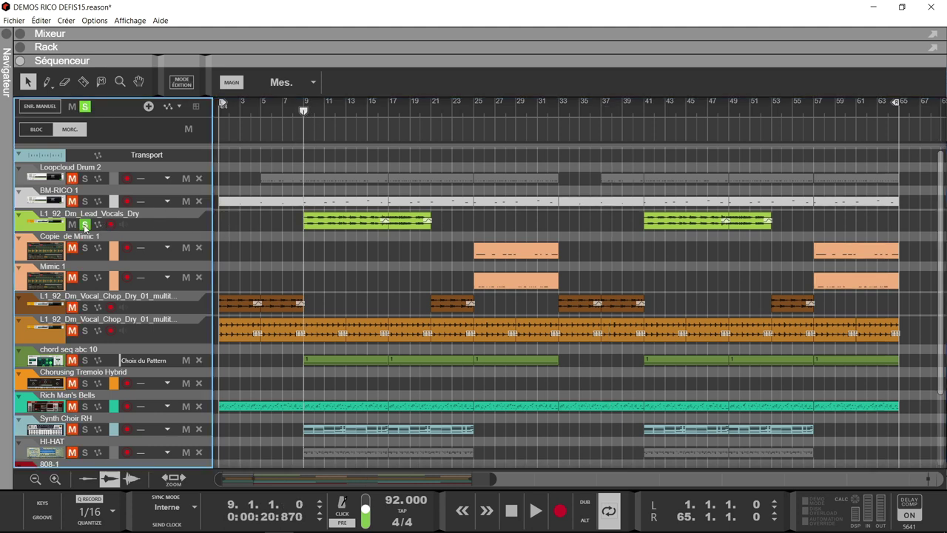
pyautogui.press('space')
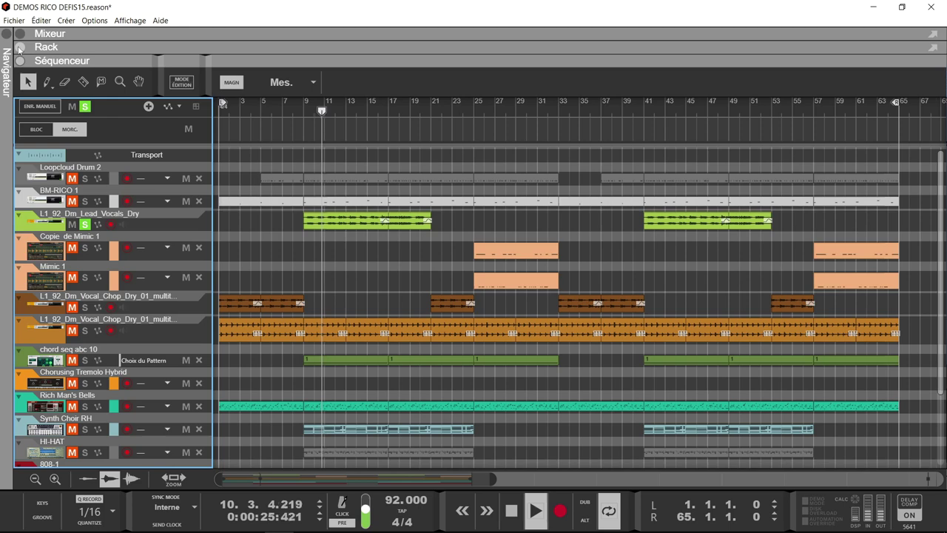
# Step: Show the mixer above the rack, solo the VOX bus channel, and bring the Mimic 1 sampler into view in the rack
pyautogui.click(463, 47)
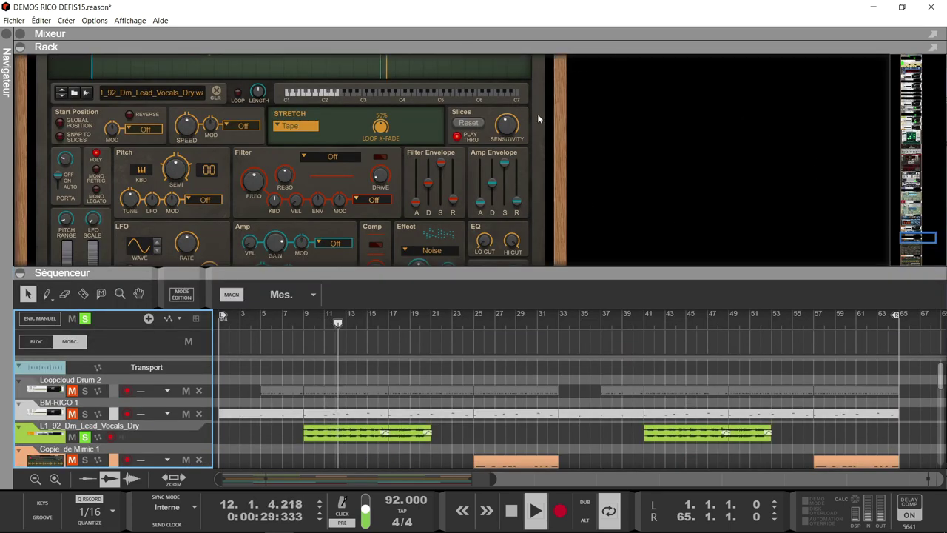
pyautogui.press('F5')
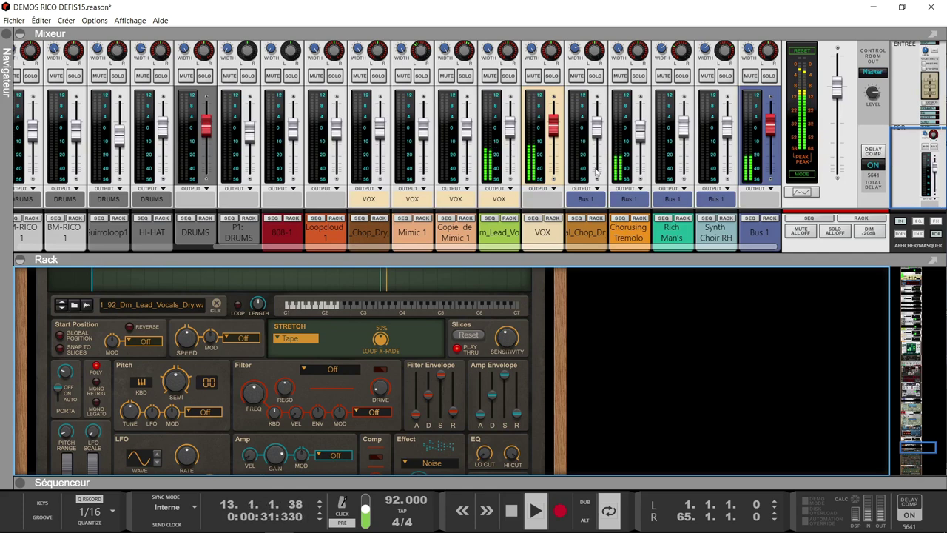
pyautogui.click(552, 76)
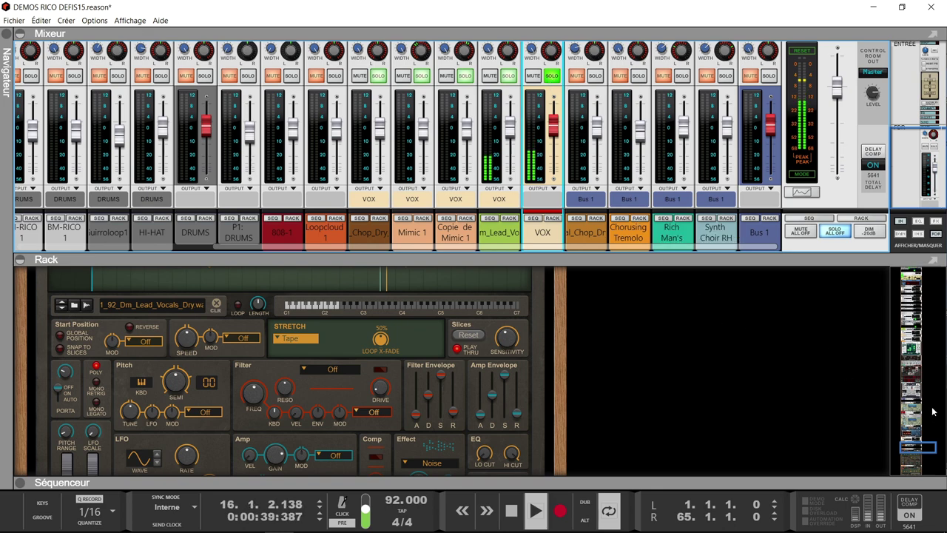
pyautogui.moveTo(925, 451); pyautogui.dragTo(922, 440)
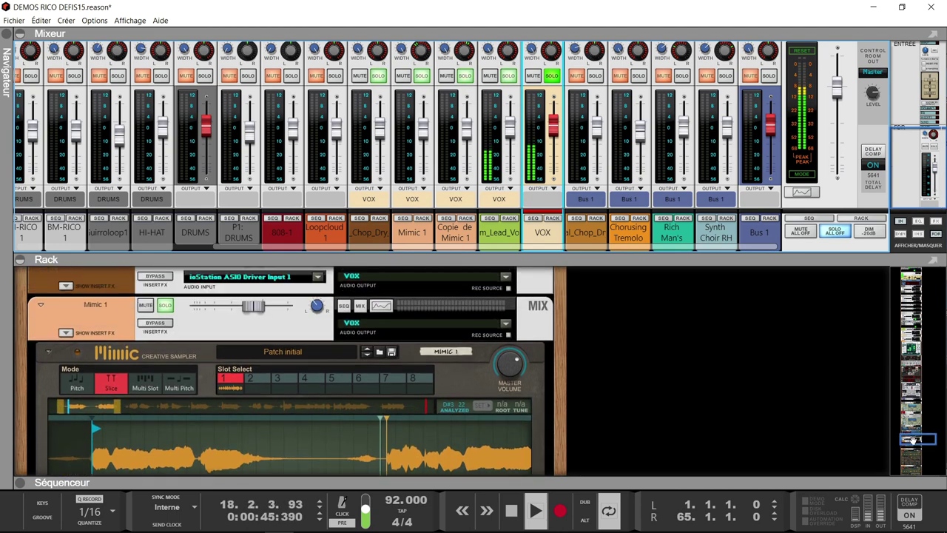
# Step: Return to the sequencer and also solo the upper Vocal Chop, Mimic 1 and Copie de Mimic 1 tracks during playback
pyautogui.press('F5')
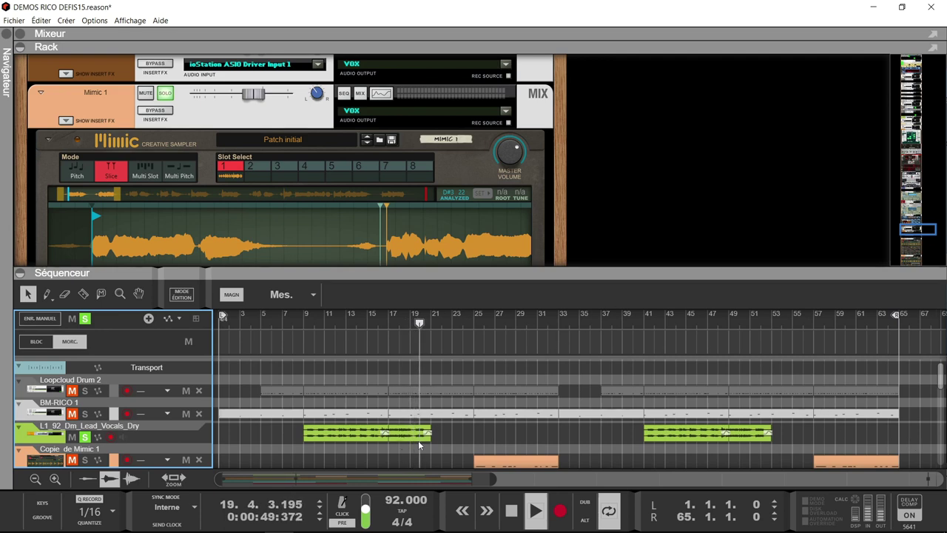
pyautogui.scroll(-5, 532, 326)
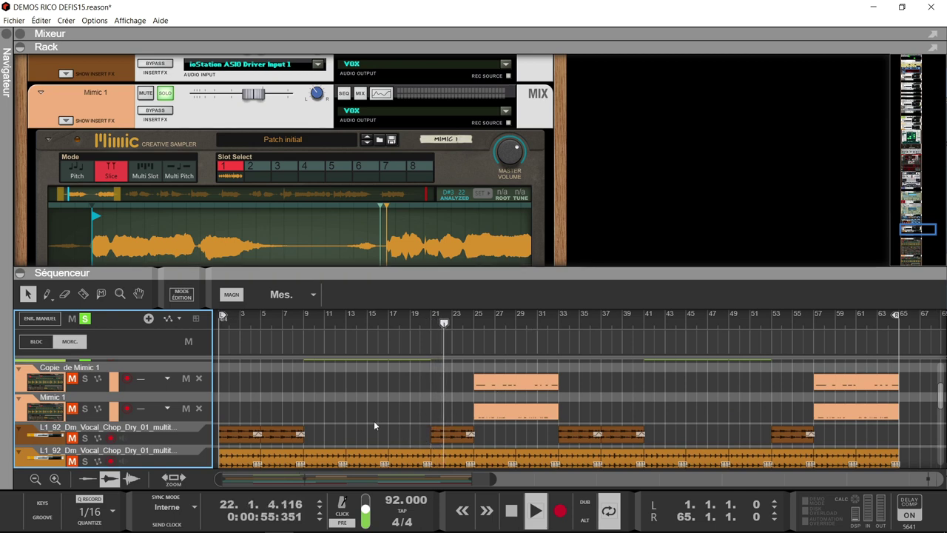
pyautogui.click(83, 438)
pyautogui.click(85, 409)
pyautogui.click(84, 378)
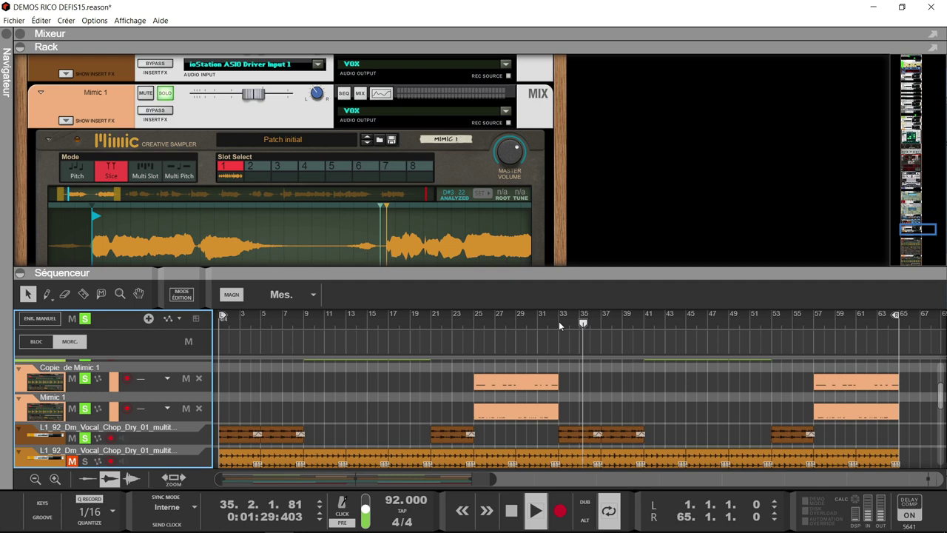
# Step: Play the soloed vocal parts briefly from bar 41 and stop playback
pyautogui.scroll(3, 717, 345)
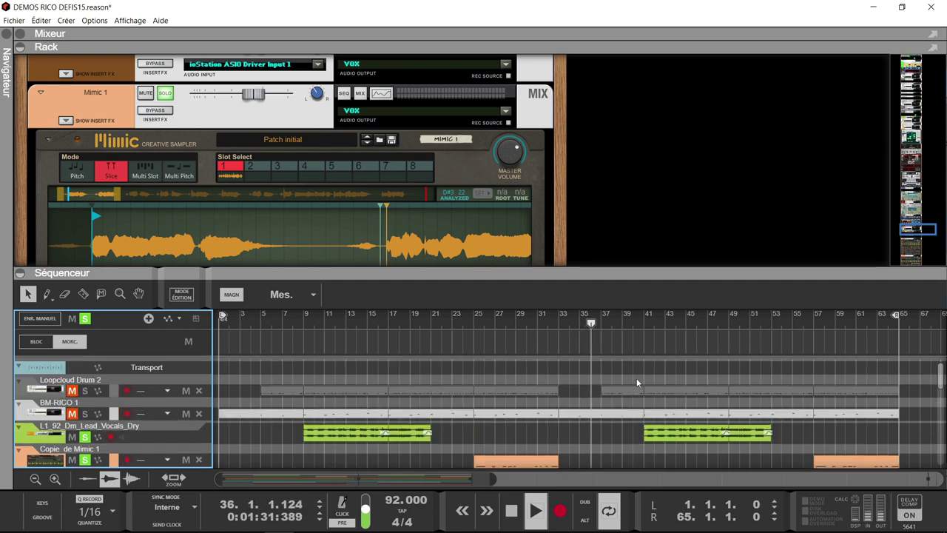
pyautogui.press('space')
pyautogui.click(643, 320)
pyautogui.press('space')
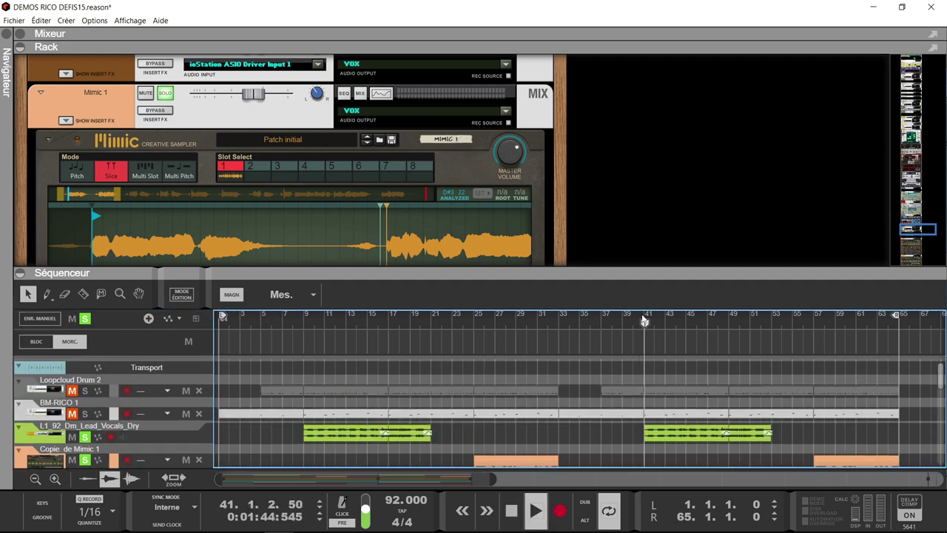
pyautogui.press('space')
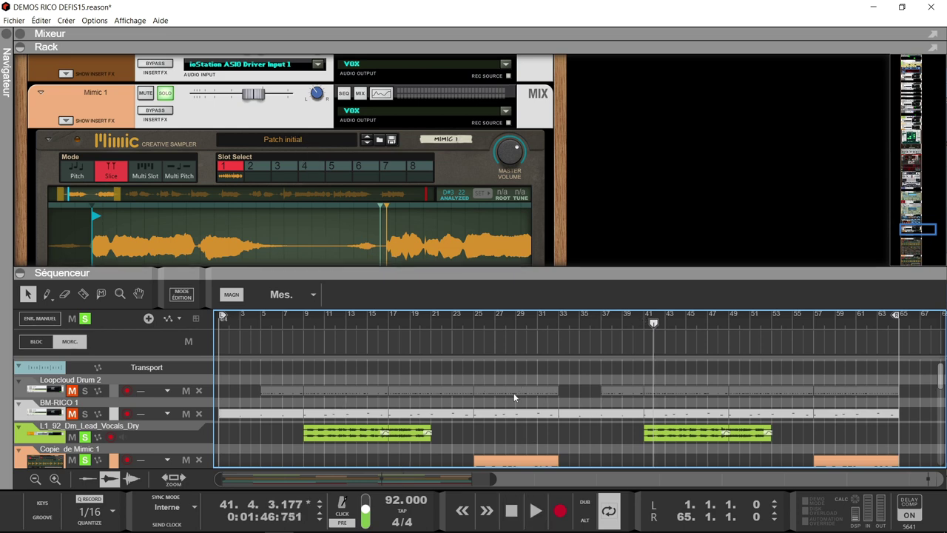
# Step: Clear all sequencer track solos, look over the lower tracks, and collapse the sequencer to give the rack the full window
pyautogui.click(84, 318)
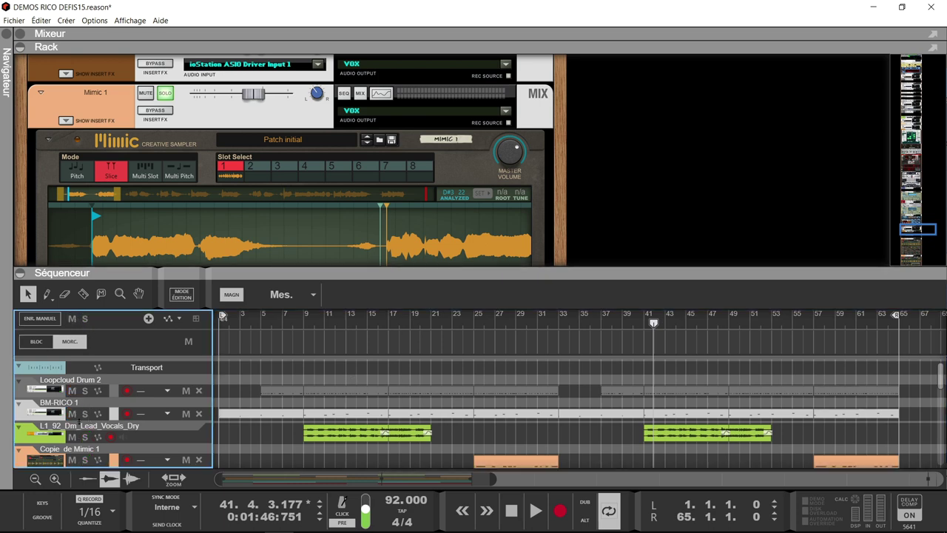
pyautogui.moveTo(197, 276); pyautogui.dragTo(209, 99)
pyautogui.scroll(-3, 443, 195)
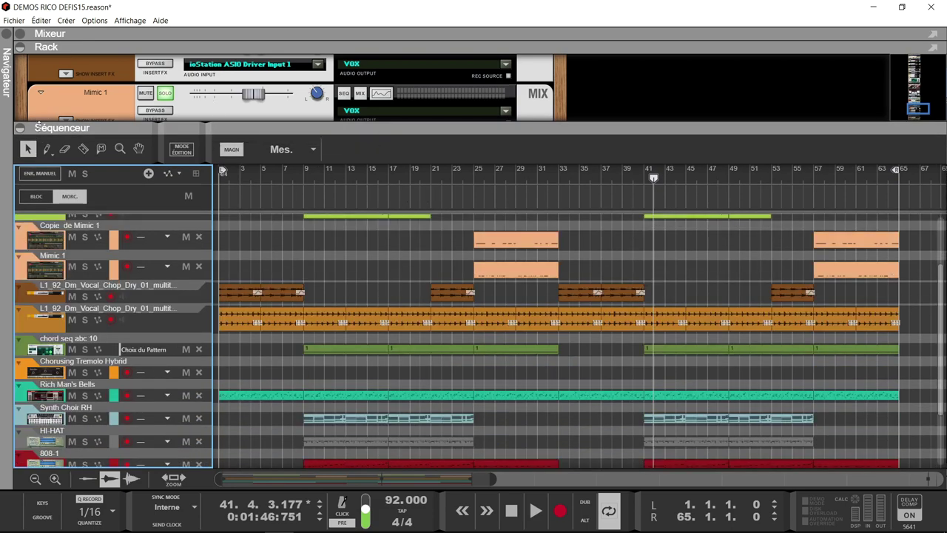
pyautogui.moveTo(41, 131); pyautogui.dragTo(45, 483)
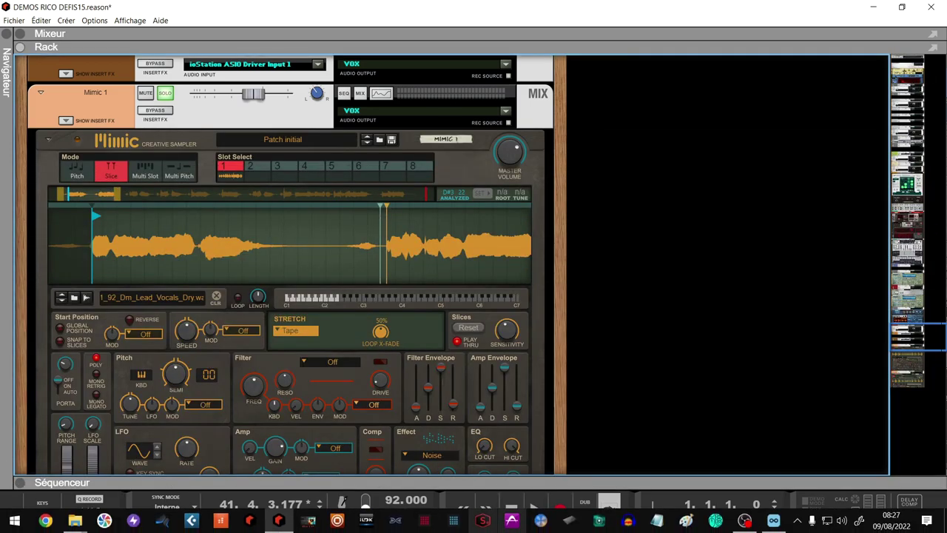
# Step: Switch to Loopcloud, view the Reggaeton Sound 1 pack page, and browse the sample pack folders in the library
pyautogui.click(774, 524)
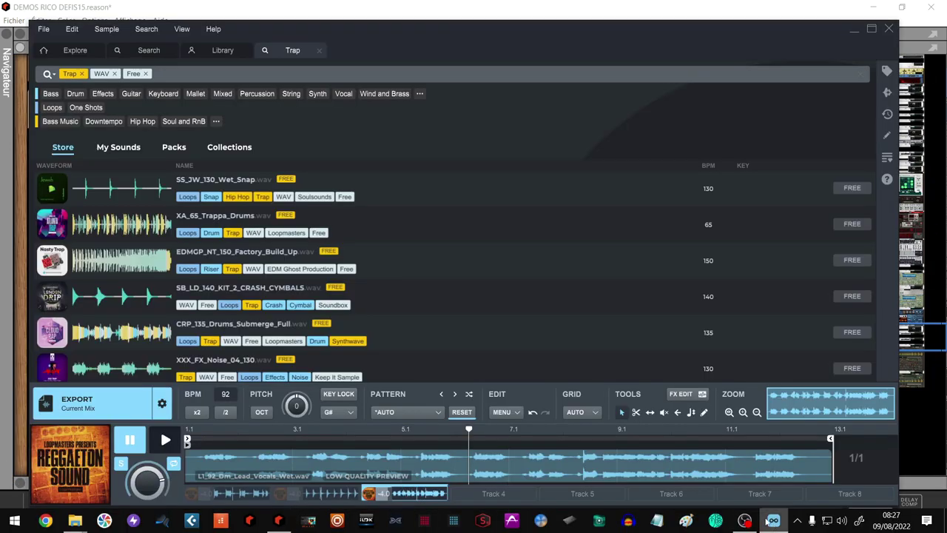
pyautogui.click(68, 470)
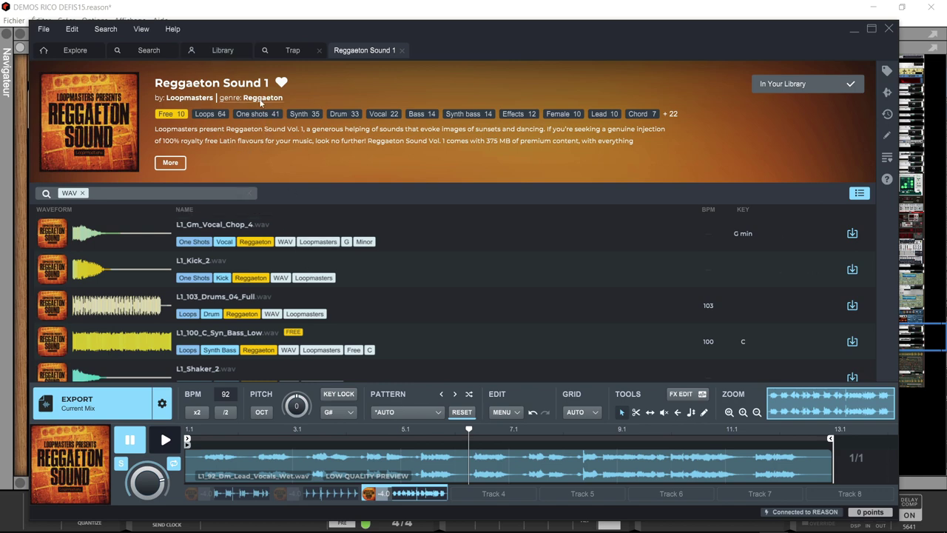
pyautogui.click(205, 51)
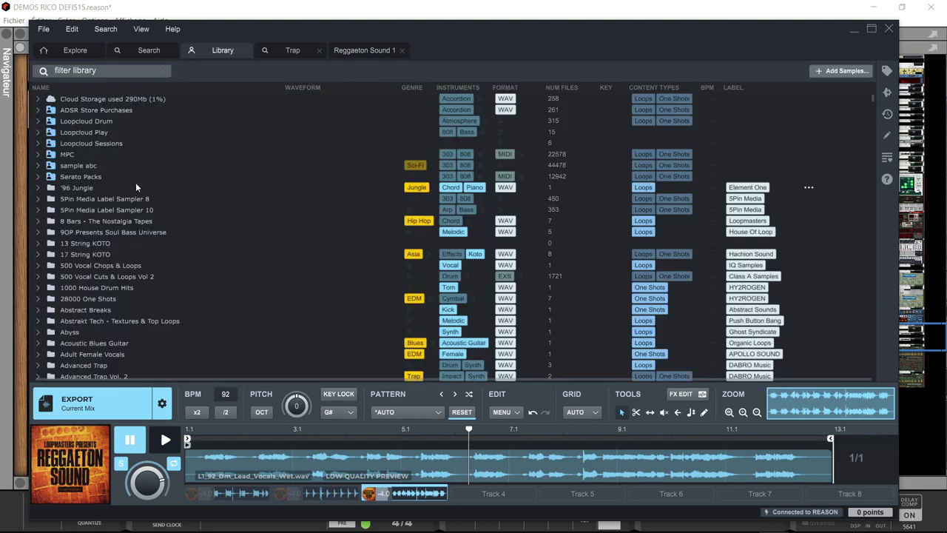
pyautogui.scroll(-20, 189, 198)
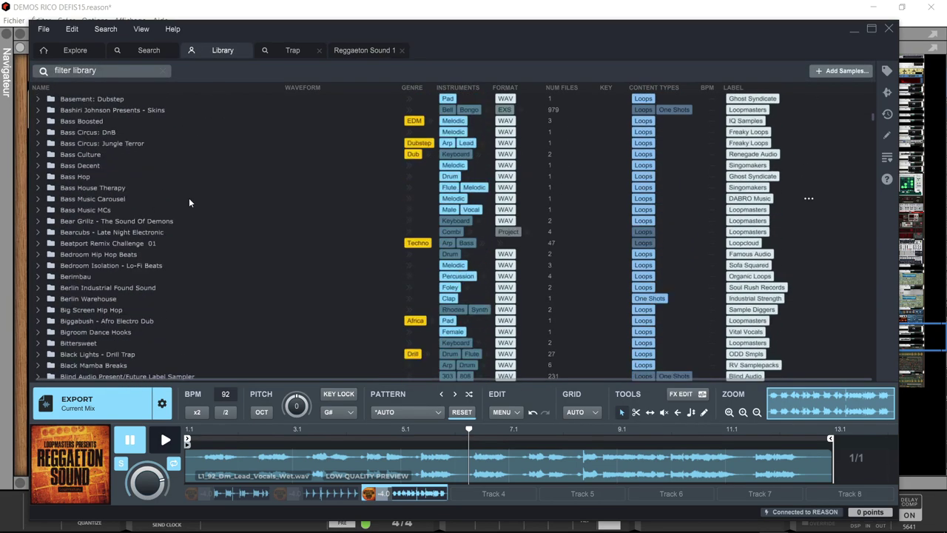
pyautogui.scroll(-10, 188, 198)
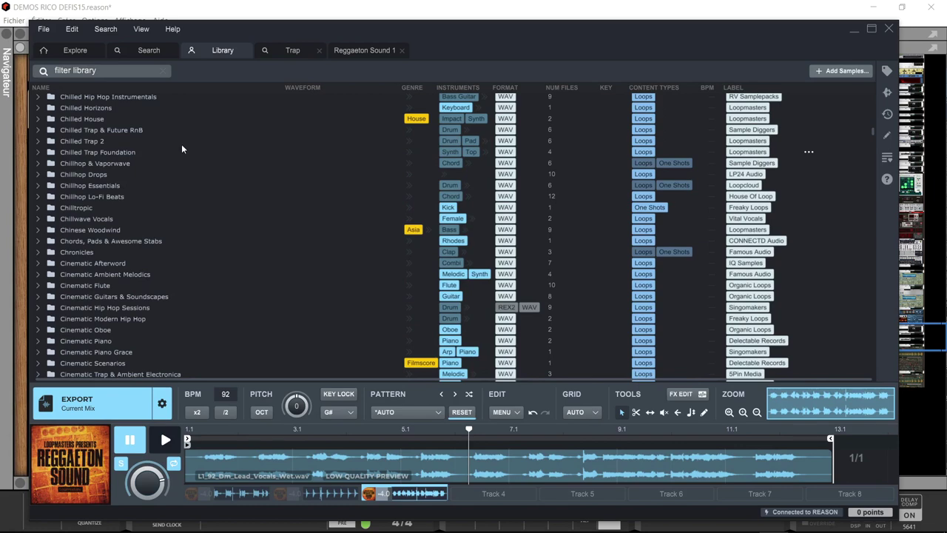
# Step: Search for WAV sounds tagged Drum and restrict the results to My Sounds
pyautogui.click(145, 51)
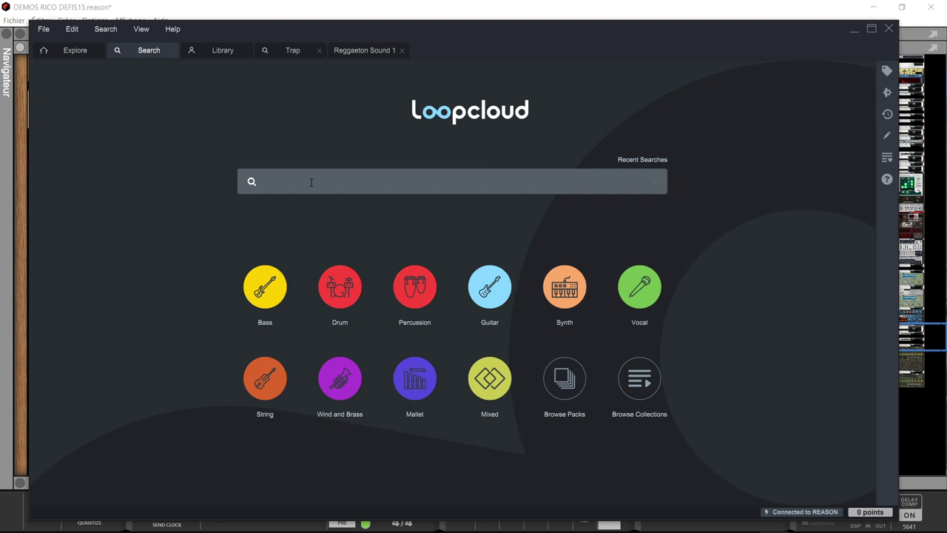
pyautogui.write('d')
pyautogui.press('Return')
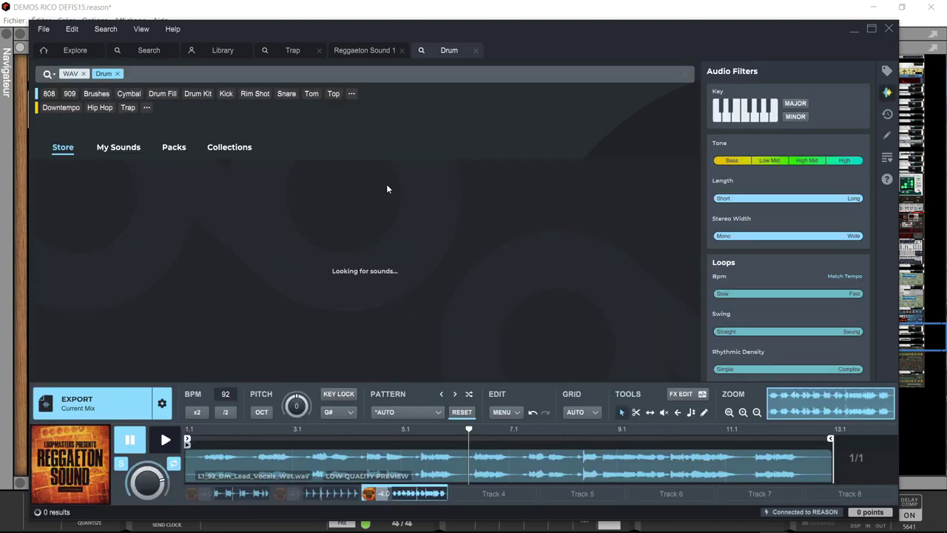
pyautogui.click(123, 148)
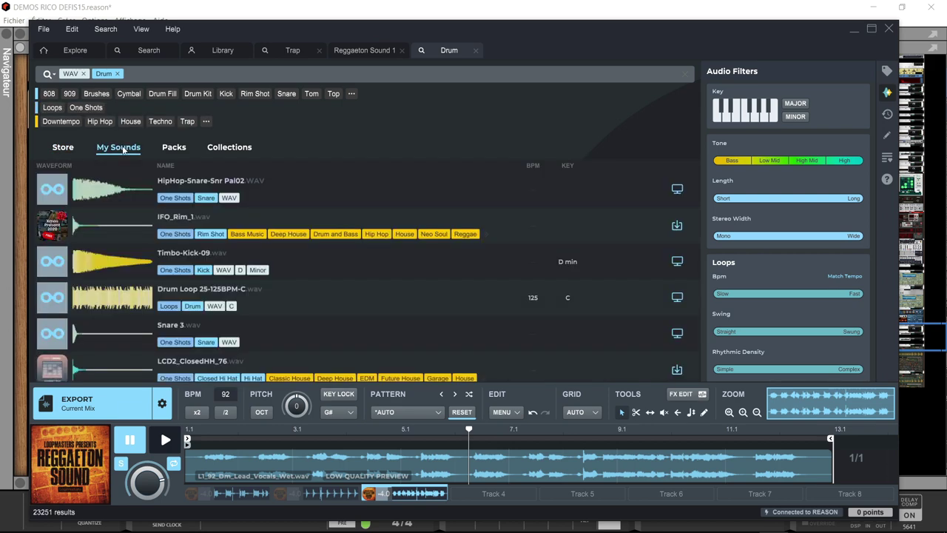
# Step: Replace the Drum tag with a text search for "drum", filter by Hip Hop, and narrow the search to "drum kick"
pyautogui.press('BackSpace')
pyautogui.write('drum')
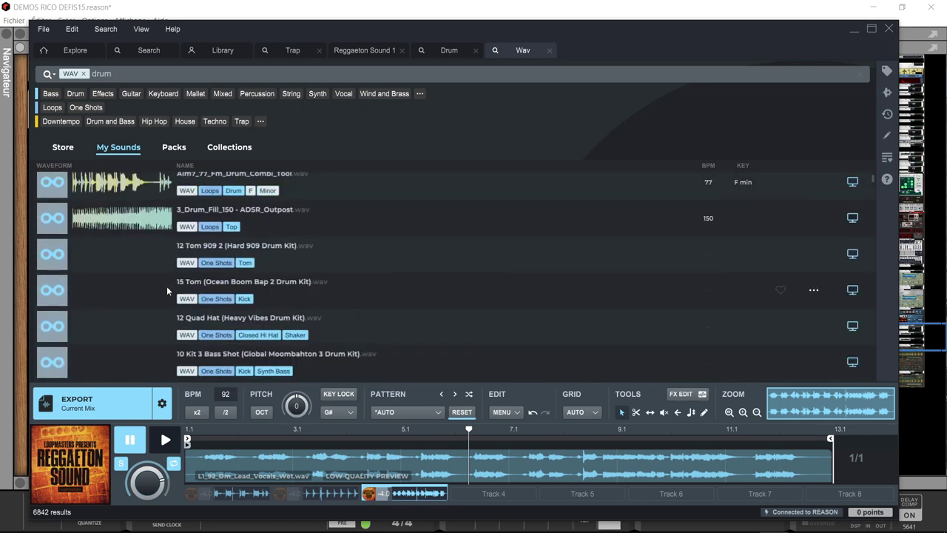
pyautogui.click(154, 121)
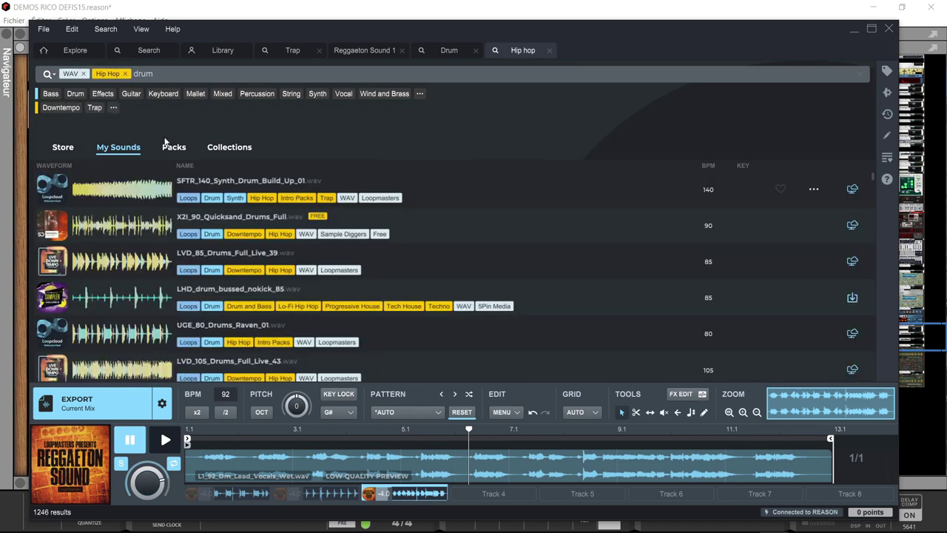
pyautogui.click(228, 73)
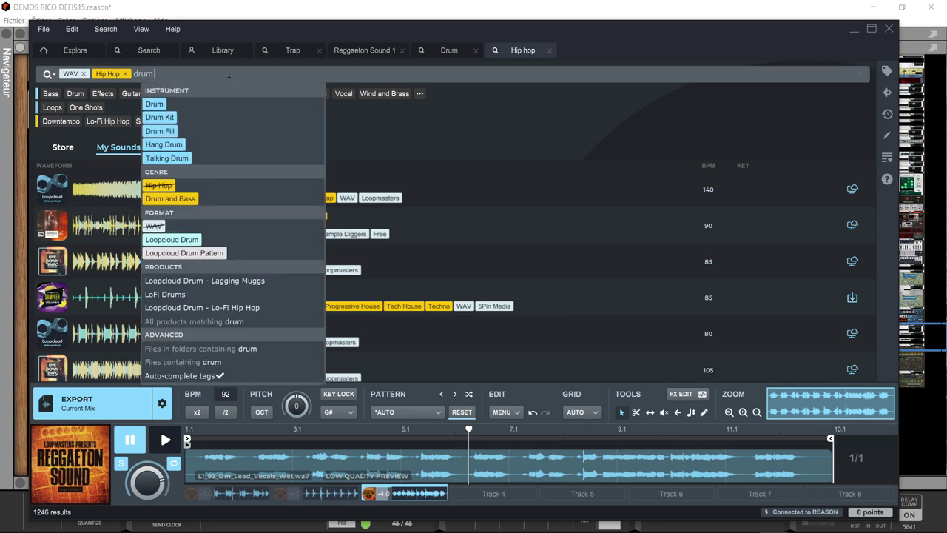
pyautogui.press('Escape')
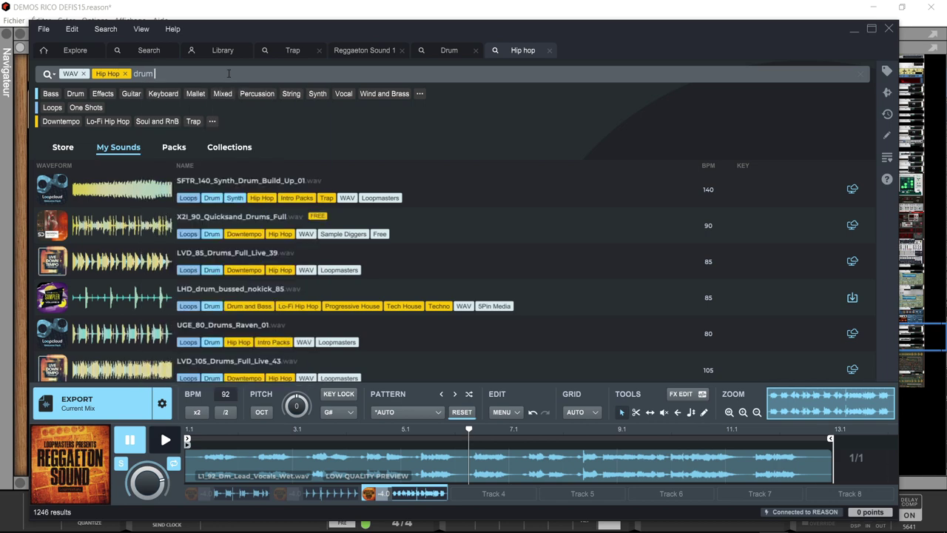
pyautogui.write('kick')
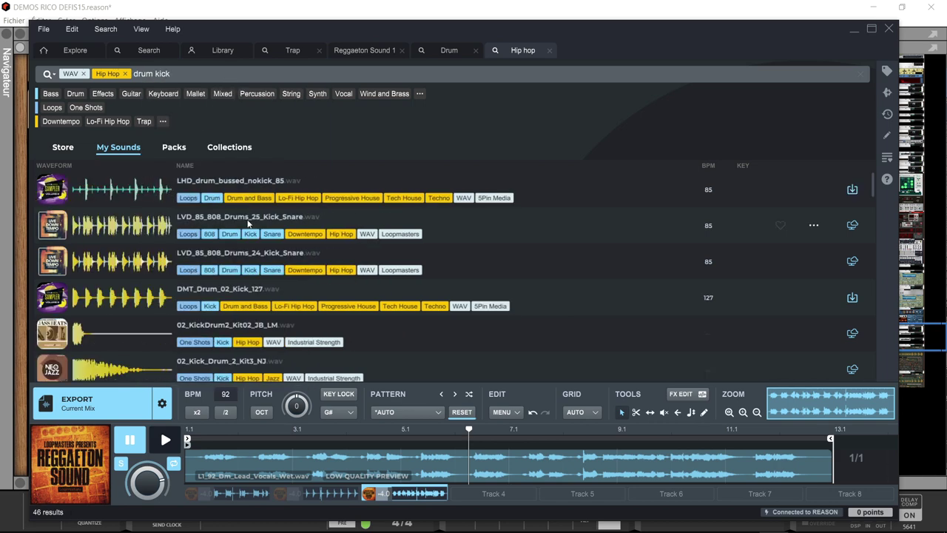
# Step: Check the pack and collection results of the search, and look through the favourite packs in the collections list
pyautogui.click(175, 147)
pyautogui.click(236, 148)
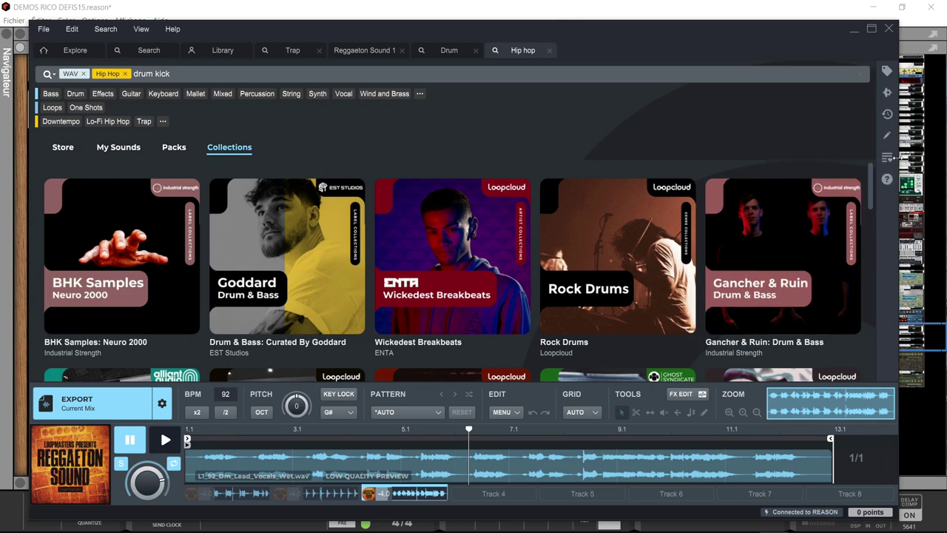
pyautogui.click(887, 157)
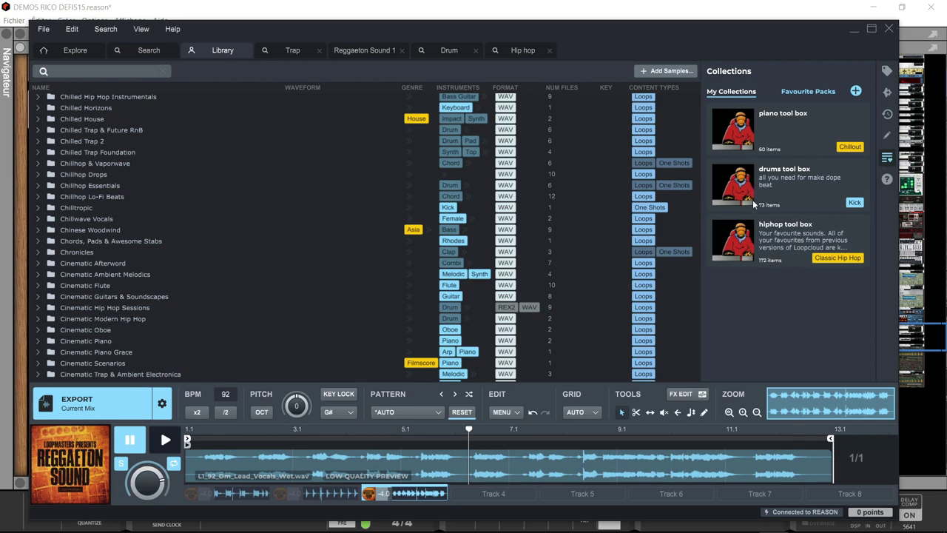
pyautogui.click(799, 92)
pyautogui.scroll(-15, 811, 140)
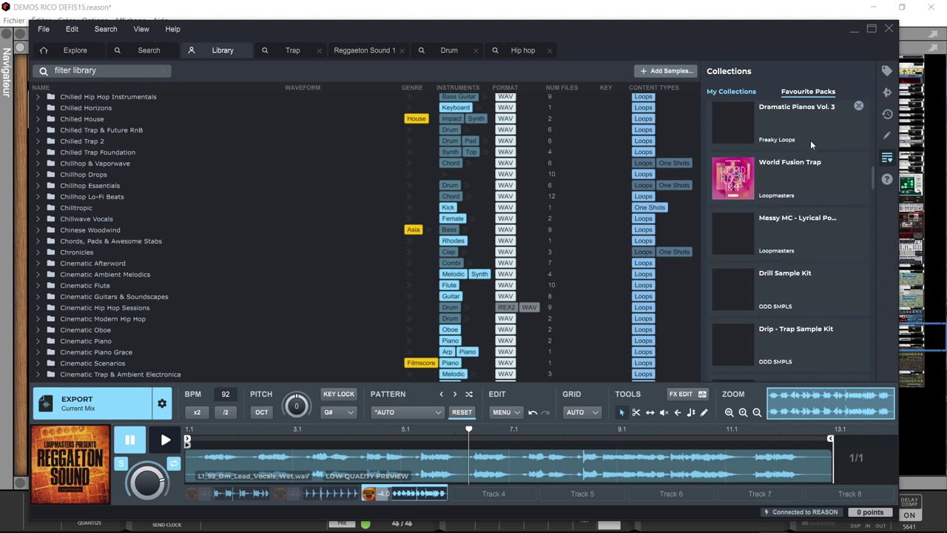
pyautogui.scroll(-10, 811, 140)
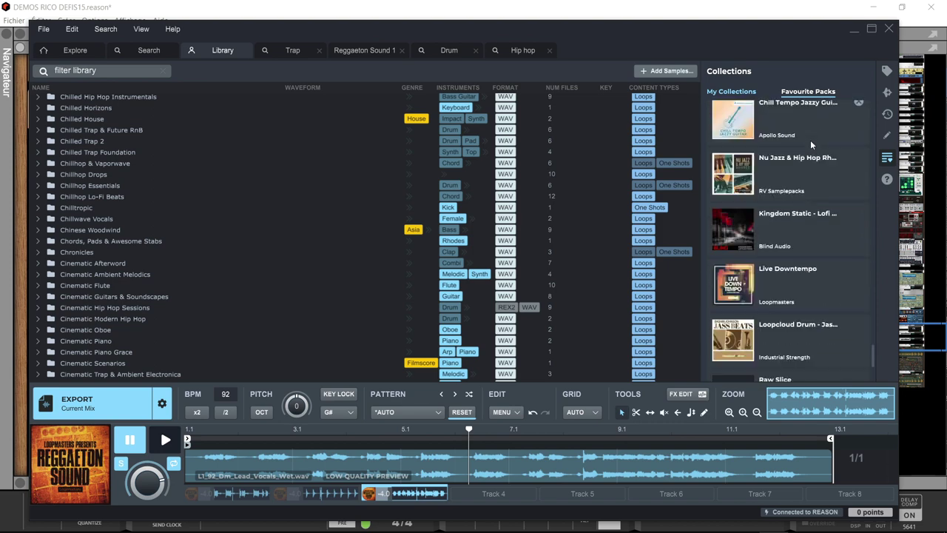
pyautogui.scroll(20, 811, 140)
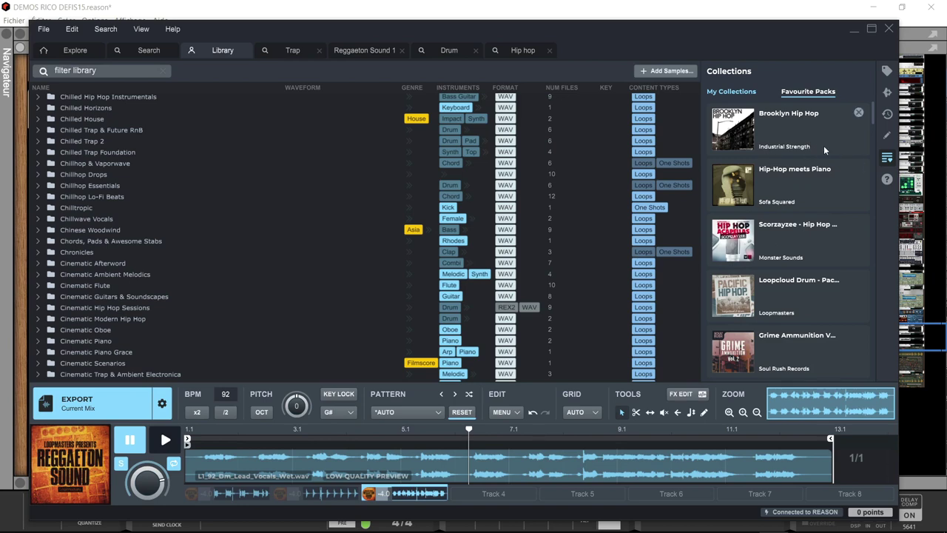
# Step: View the favourite packs Scorzayzee - Hip Hop Acapellas, Loopcloud Drum - Pacific Hip Hop, World Fusion Trap, Messy MC - Lyrical Poetics and Drill Sample Kit
pyautogui.click(794, 250)
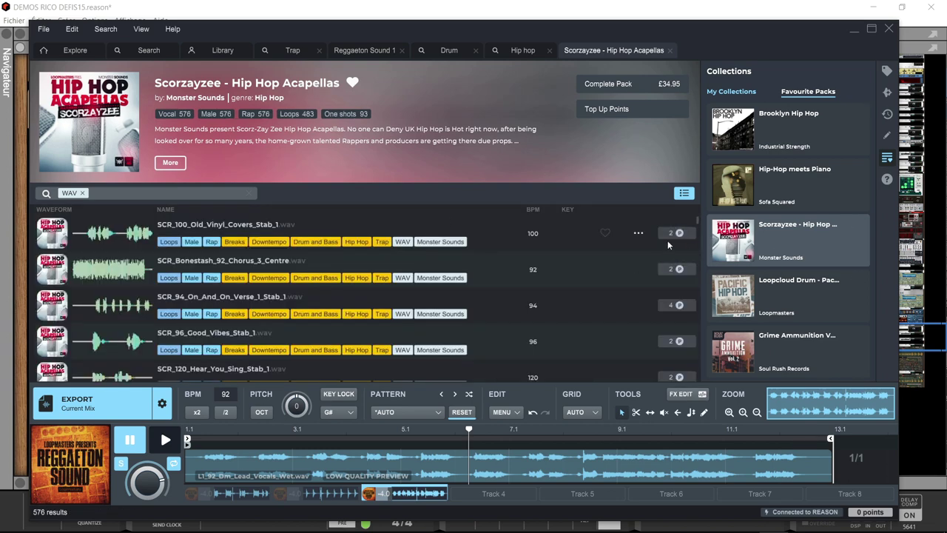
pyautogui.click(777, 309)
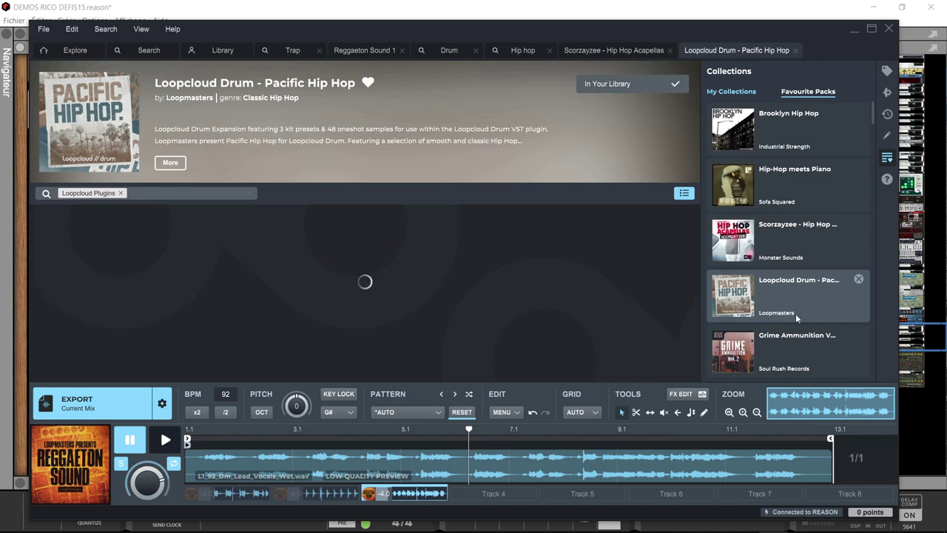
pyautogui.scroll(-10, 802, 314)
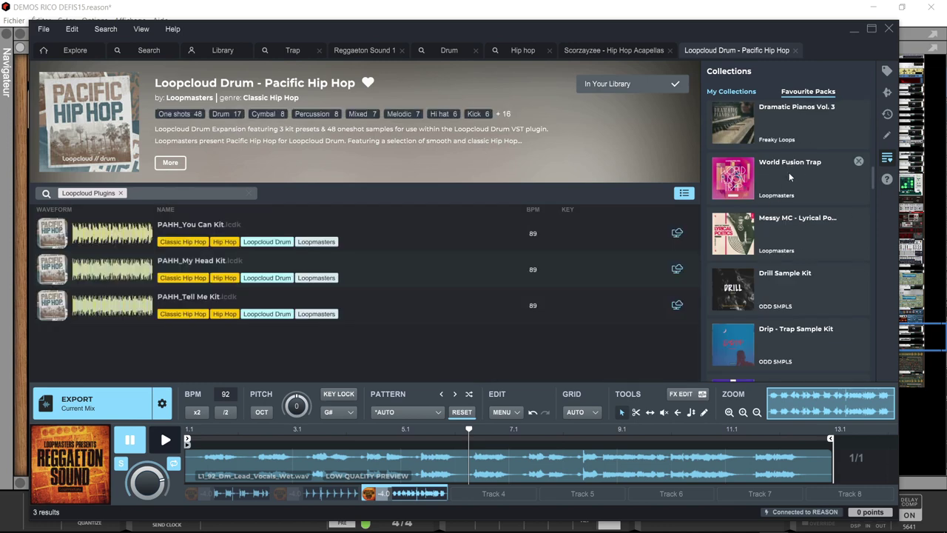
pyautogui.click(789, 173)
pyautogui.click(799, 238)
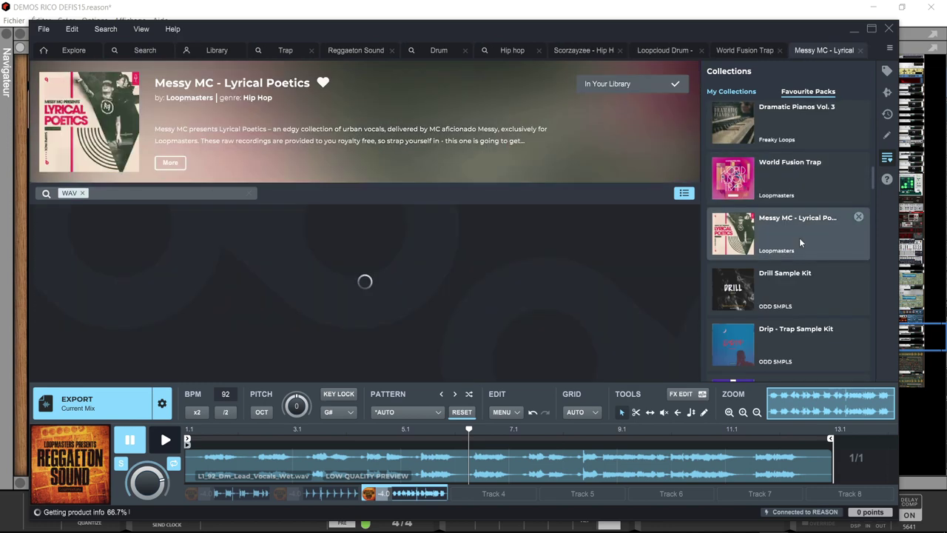
pyautogui.click(806, 284)
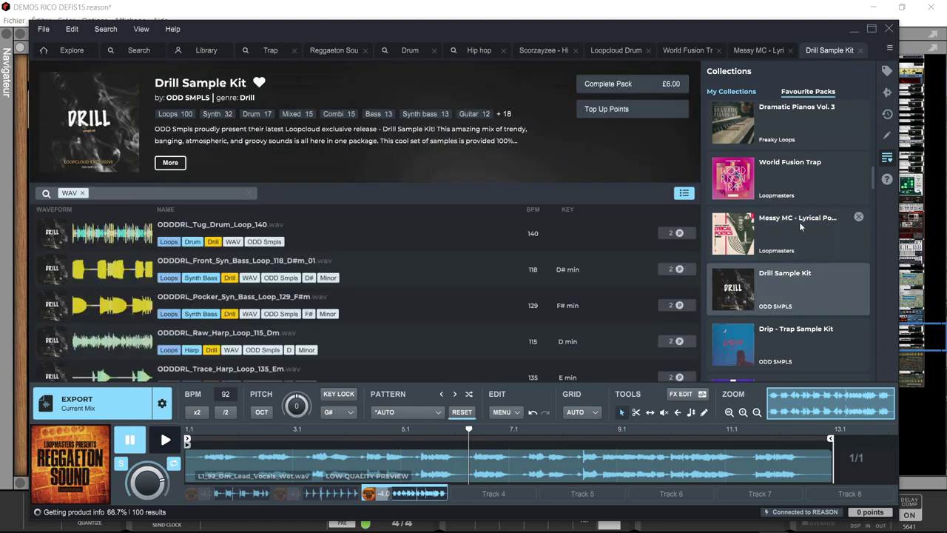
# Step: Look through the samples of Messy MC - Lyrical Poetics and return to the Drill Sample Kit pack
pyautogui.click(799, 222)
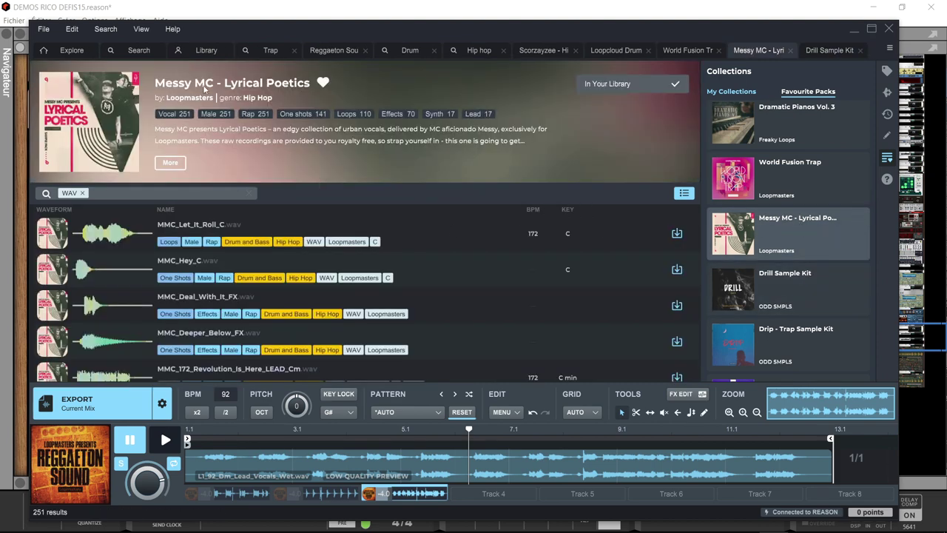
pyautogui.scroll(-10, 360, 260)
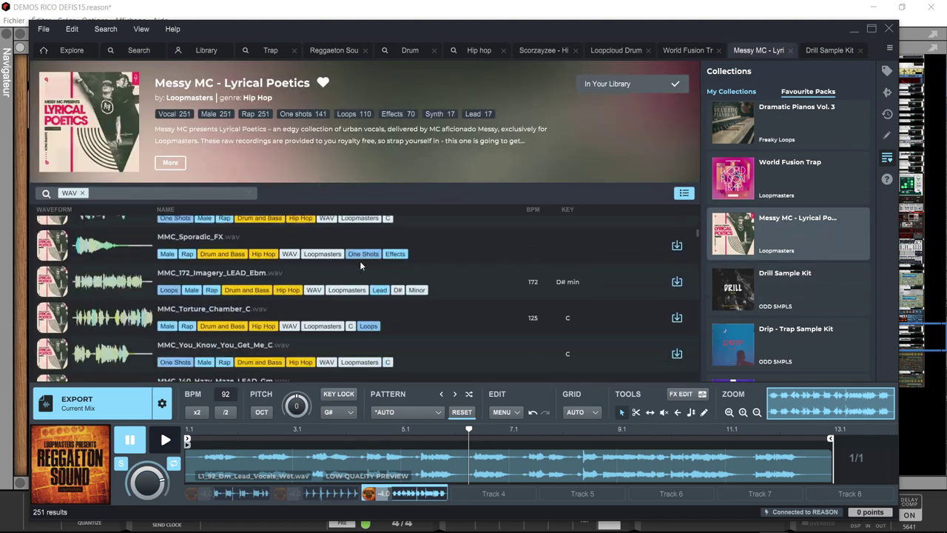
pyautogui.scroll(-5, 359, 260)
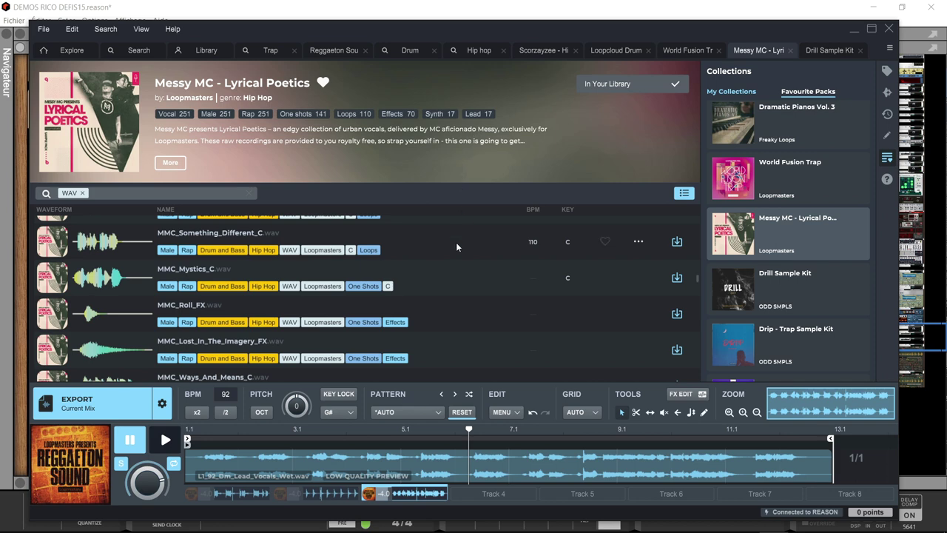
pyautogui.scroll(-10, 456, 242)
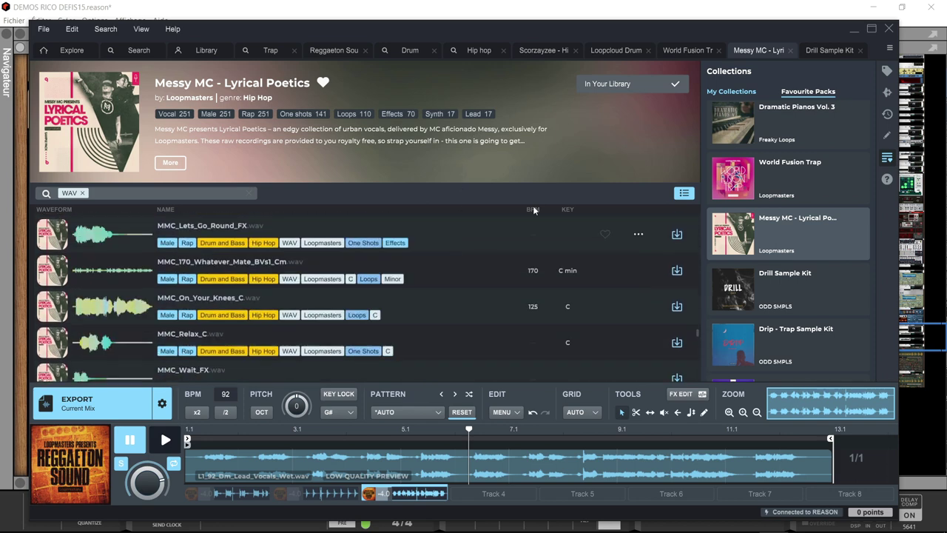
pyautogui.click(780, 290)
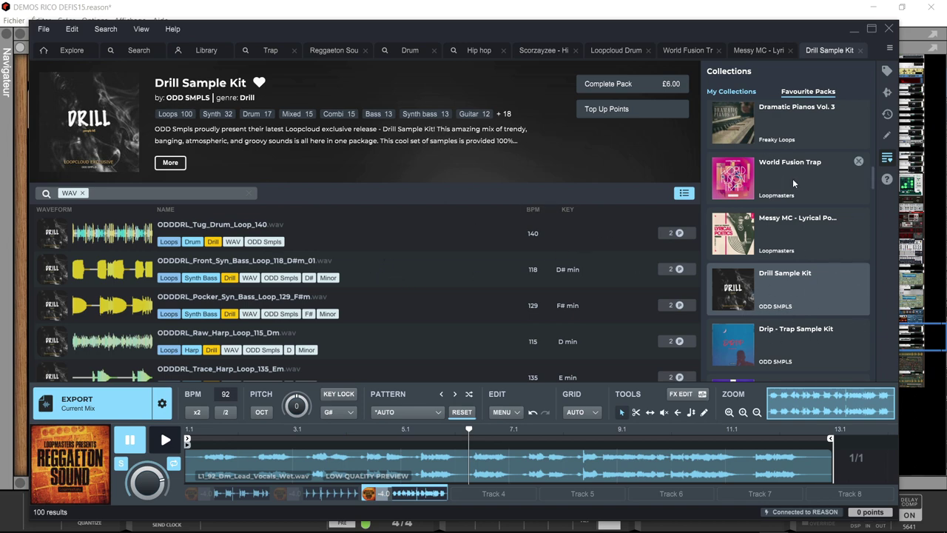
# Step: Open the piano tool box from the personal collections and look through its samples
pyautogui.click(744, 93)
pyautogui.click(787, 132)
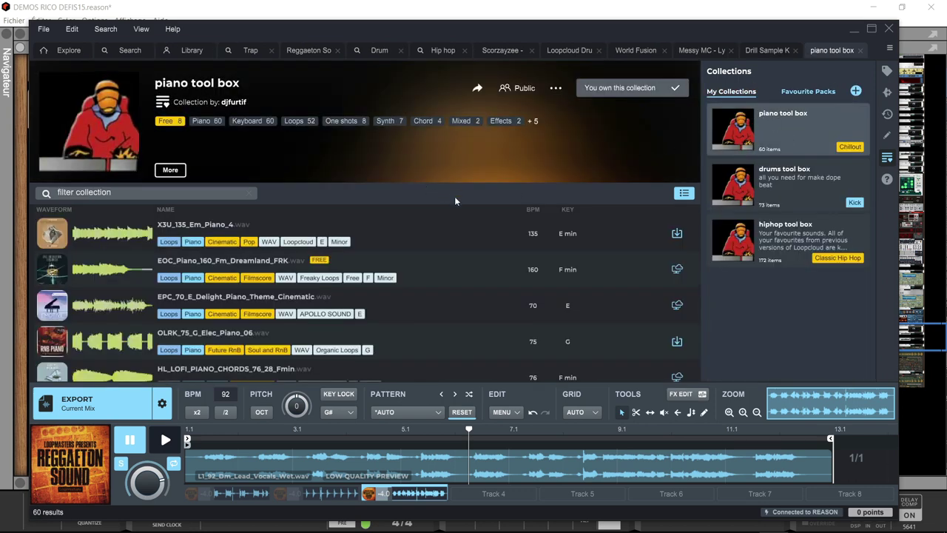
pyautogui.scroll(-15, 228, 305)
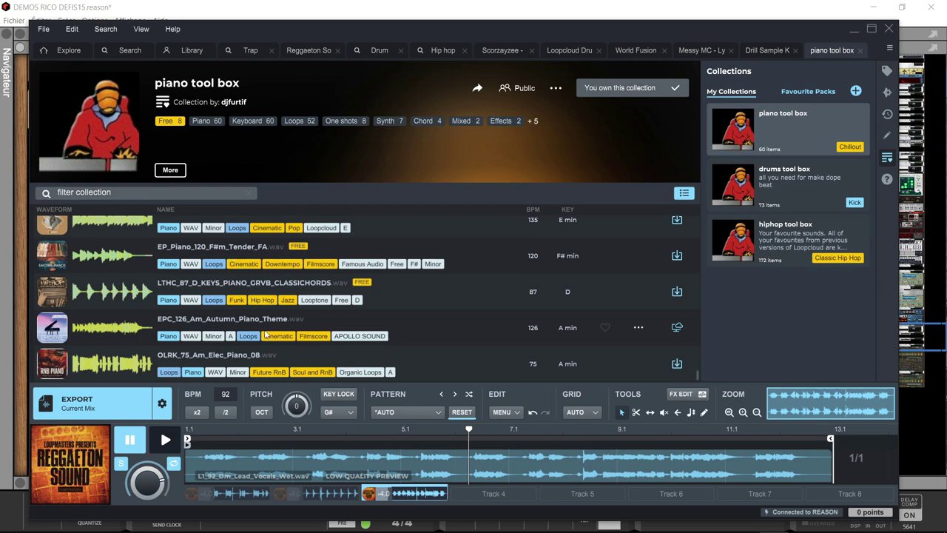
pyautogui.scroll(10, 264, 329)
pyautogui.scroll(5, 279, 298)
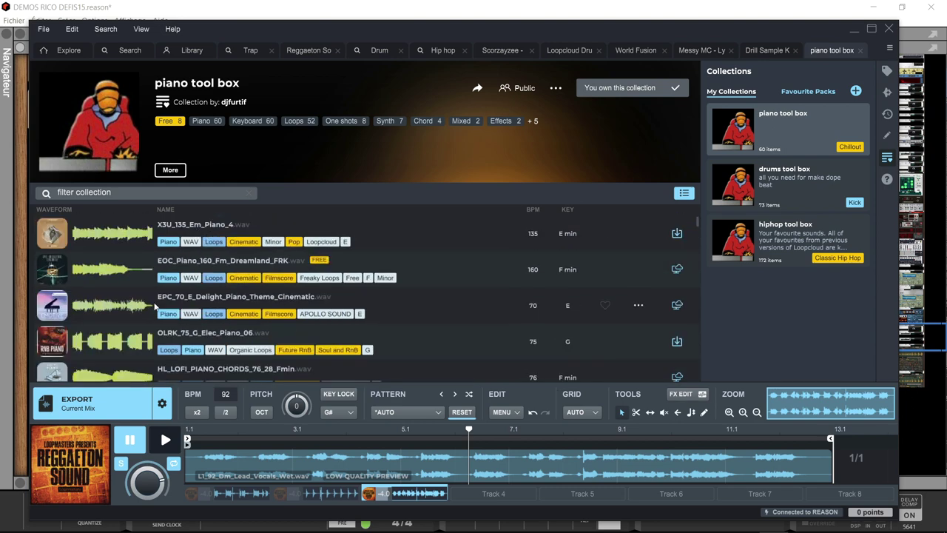
# Step: Browse the samples in the drums tool box and hiphop tool box collections
pyautogui.click(811, 170)
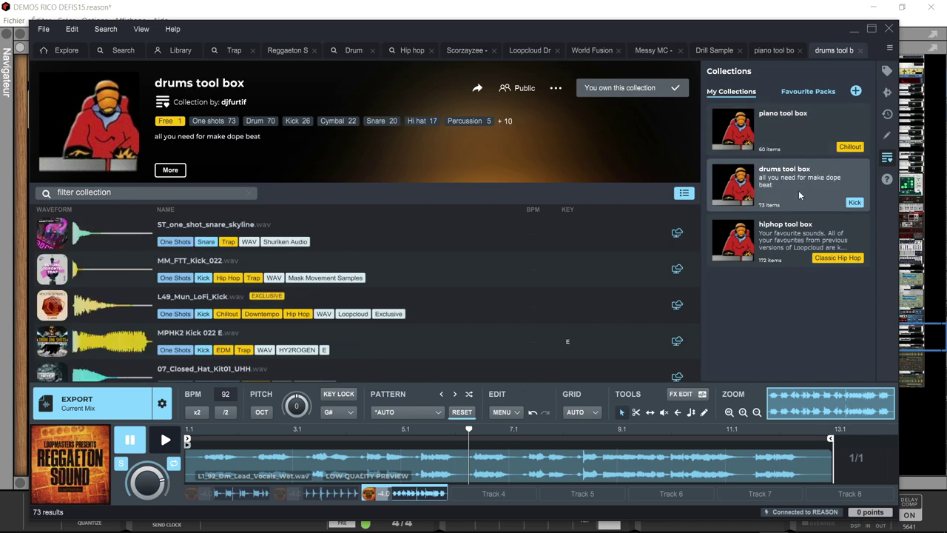
pyautogui.scroll(-5, 491, 287)
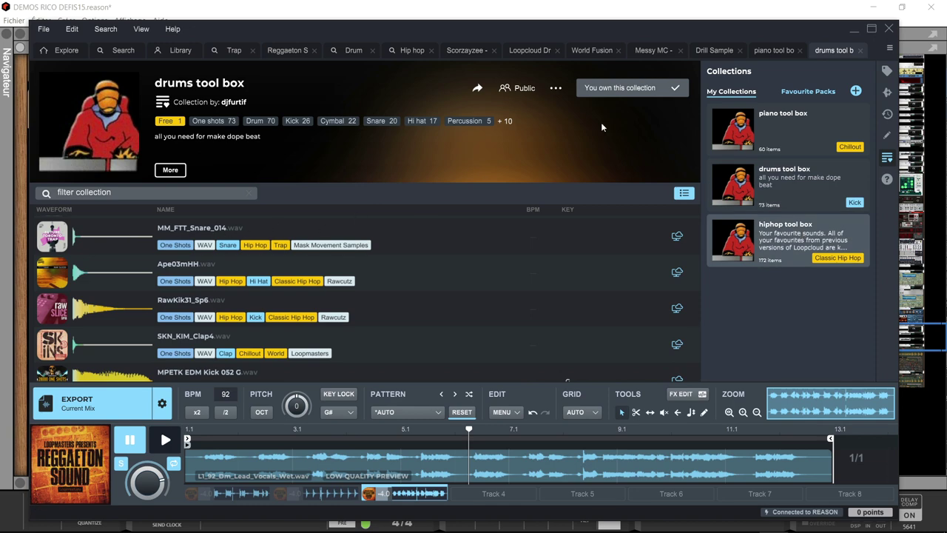
pyautogui.click(774, 257)
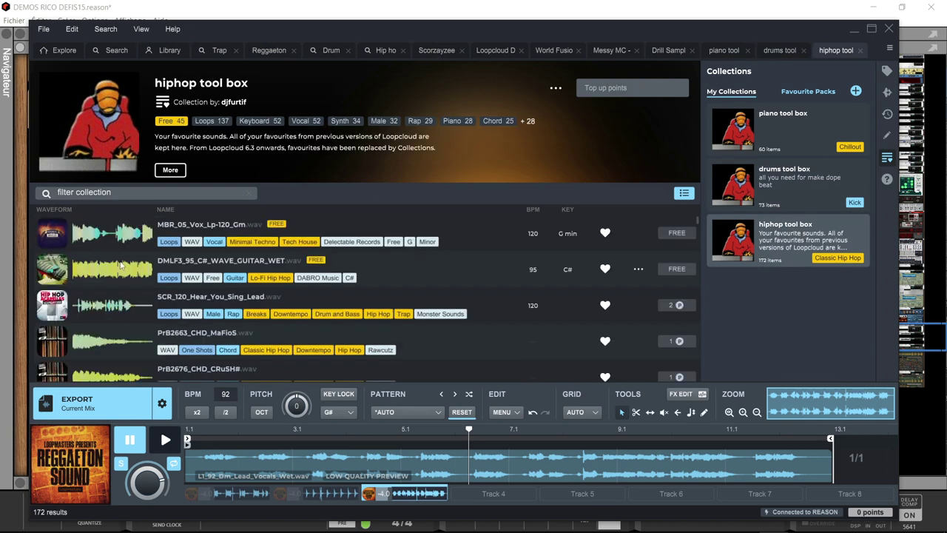
pyautogui.scroll(-6, 137, 370)
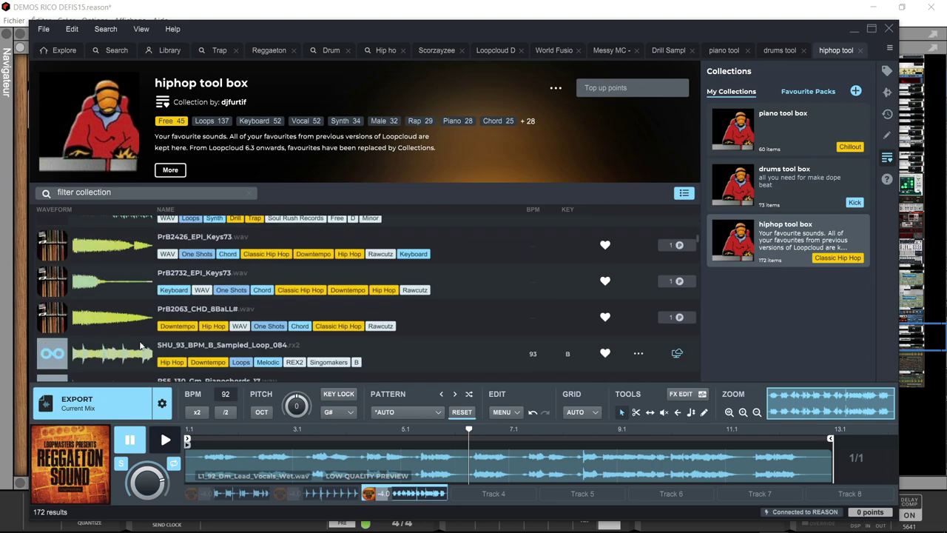
# Step: Try PrB2063_CHD_8BaLL# and SHU_93_BPM_B_Sampled_Loop_084 on the third track with the loop end at bar 3.1, and undo the changes
pyautogui.click(53, 319)
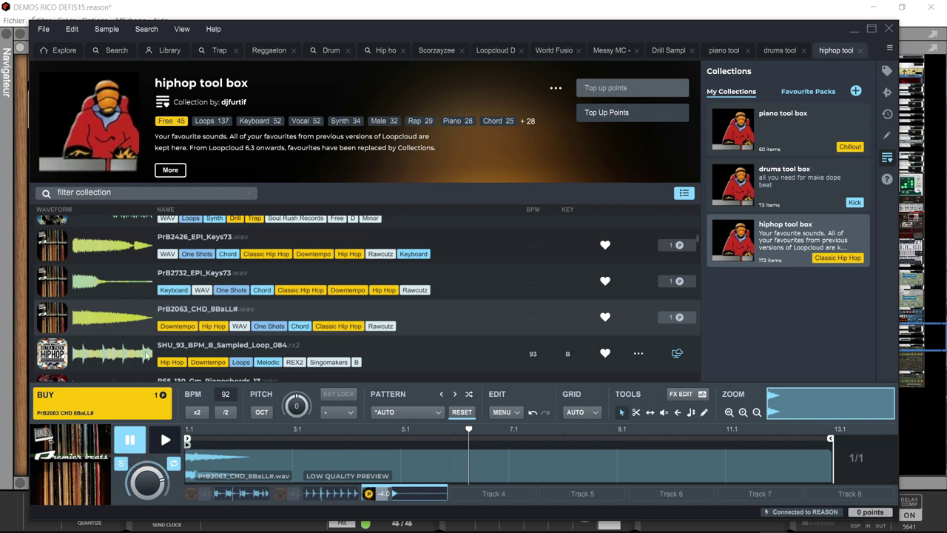
pyautogui.click(113, 367)
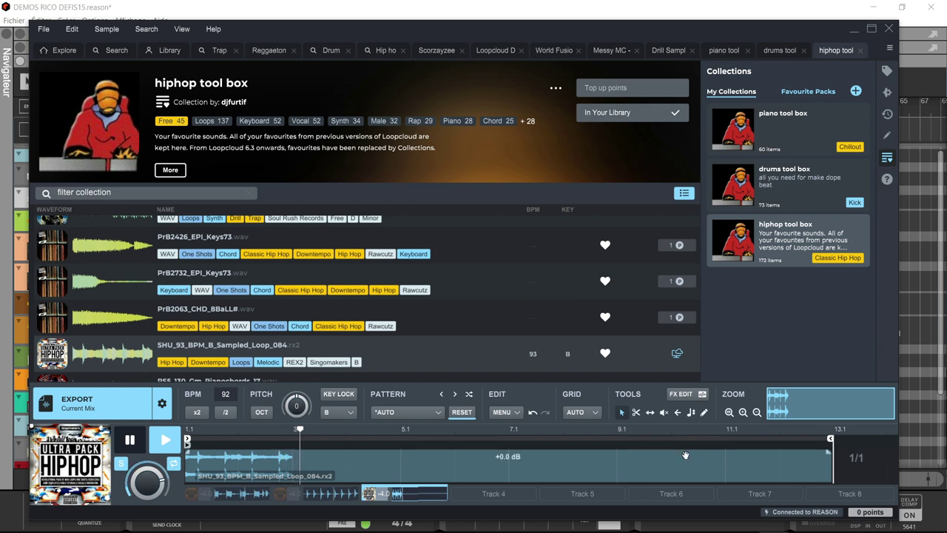
pyautogui.moveTo(830, 440); pyautogui.dragTo(289, 440)
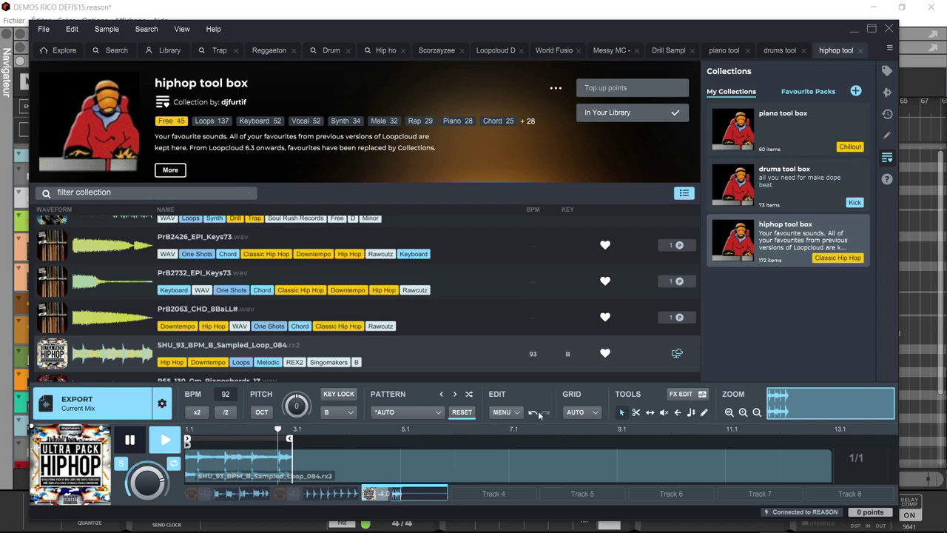
pyautogui.press('Up')
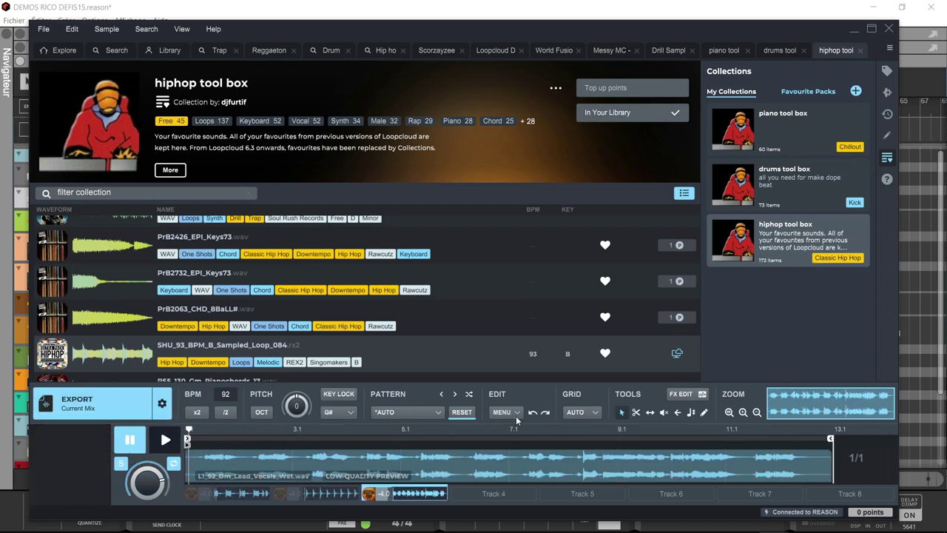
# Step: Load SHU_93_BPM_B_Sampled_Loop_084 into the empty Track 4 and lower the first track's volume to -inf
pyautogui.click(486, 495)
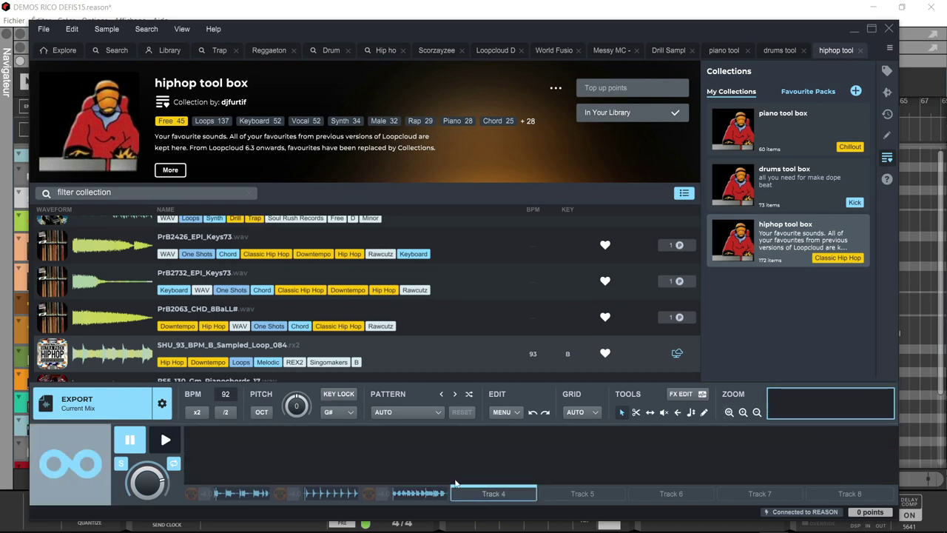
pyautogui.moveTo(120, 339); pyautogui.dragTo(241, 447)
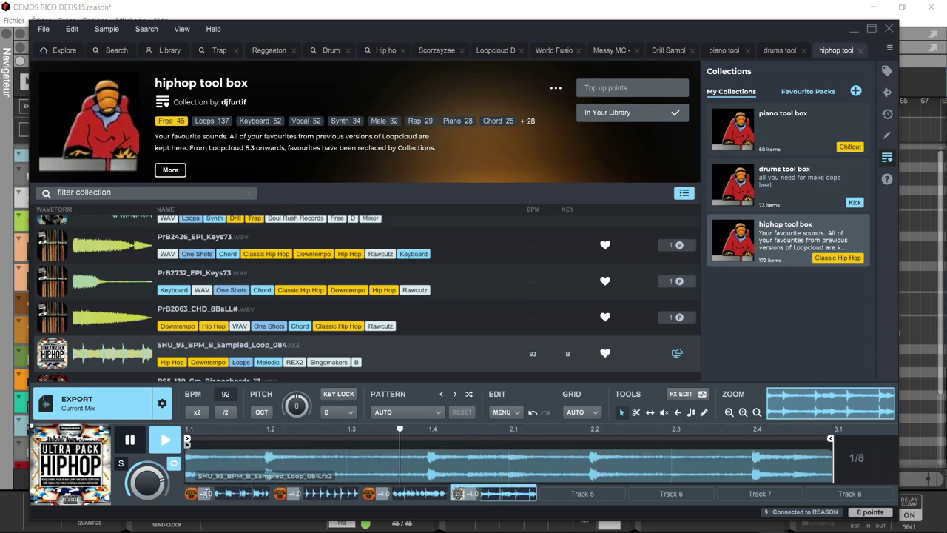
pyautogui.moveTo(208, 494); pyautogui.dragTo(208, 526)
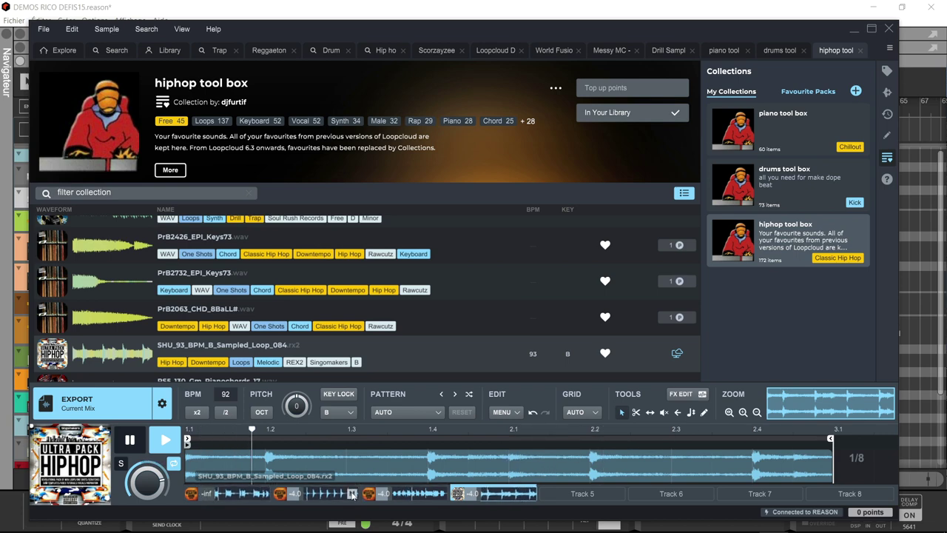
# Step: Try to change the volume of the third track, which holds L1_92_Dm_Lead_Vocals_Wet
pyautogui.click(389, 493)
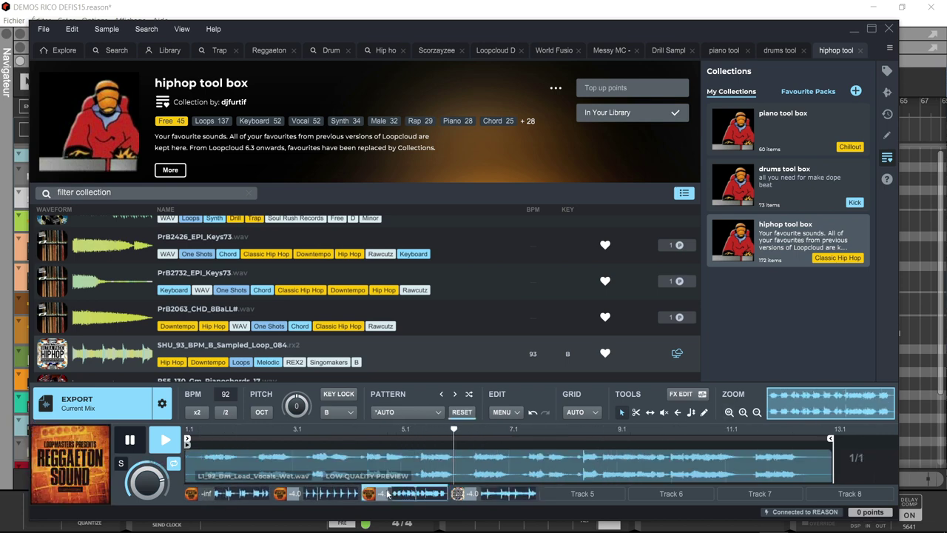
pyautogui.moveTo(388, 493); pyautogui.dragTo(389, 444)
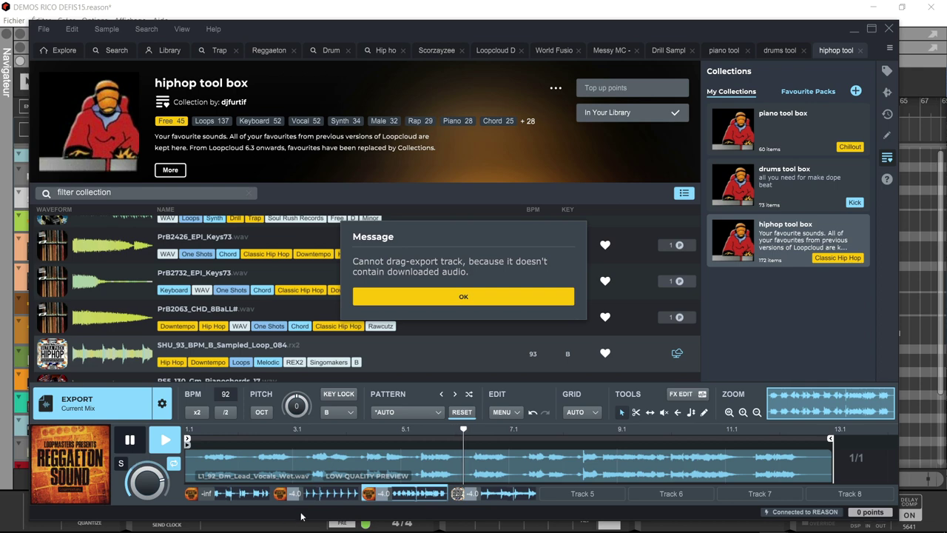
pyautogui.click(469, 296)
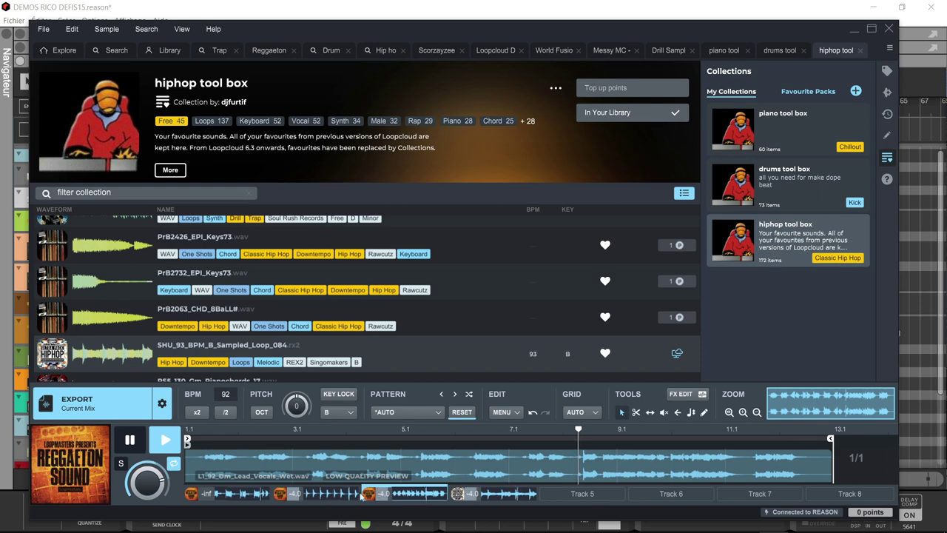
# Step: View the second and fourth tracks of the mix and select the empty Track 5
pyautogui.click(325, 492)
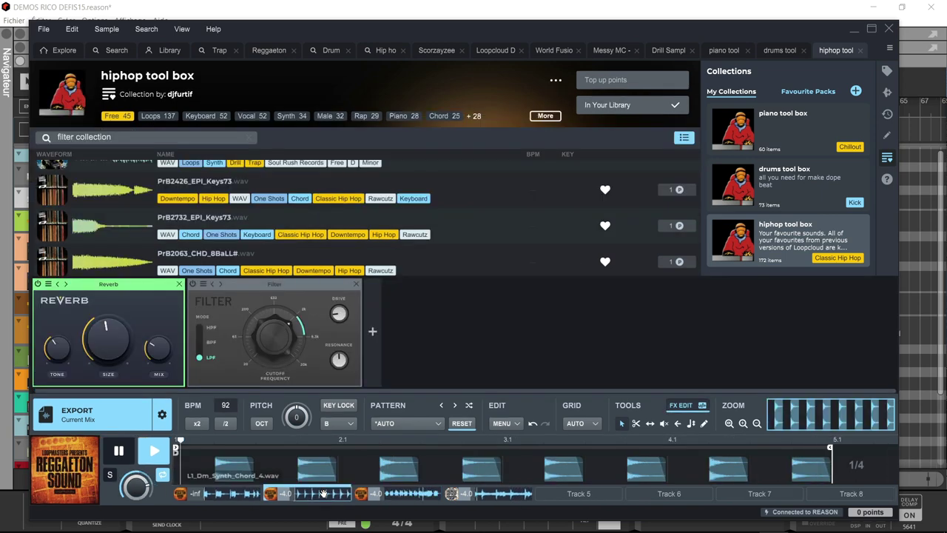
pyautogui.click(481, 494)
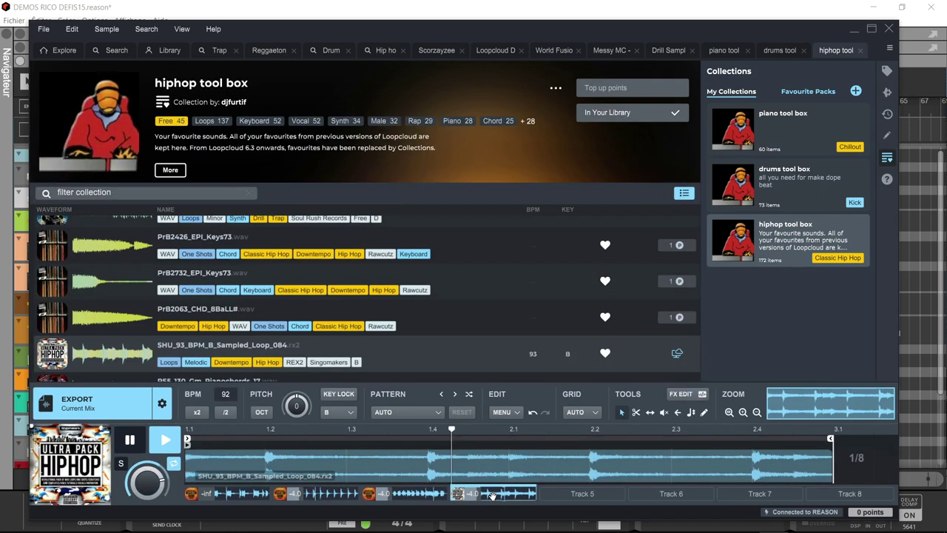
pyautogui.click(584, 494)
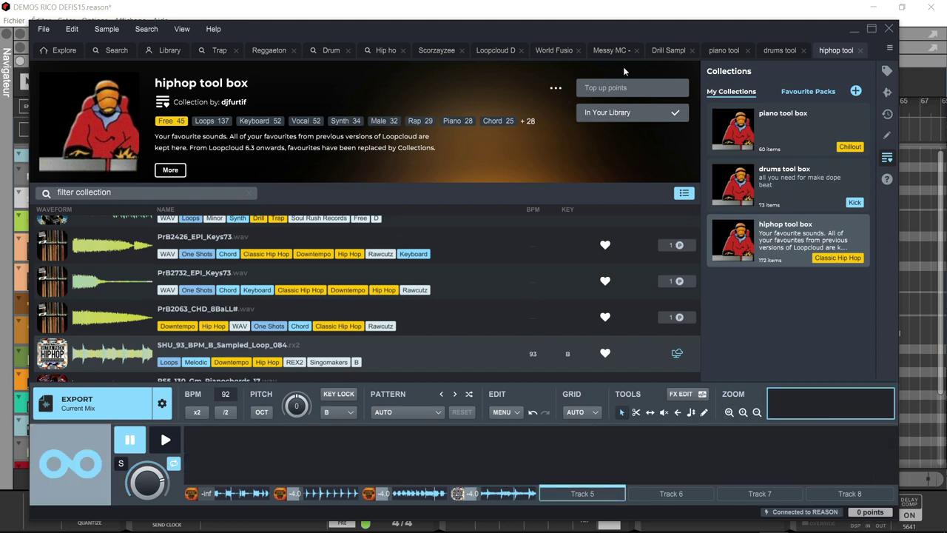
# Step: Open the drums tool box collection and load MM_FTT_Snare_014 into the empty Track 5
pyautogui.click(668, 50)
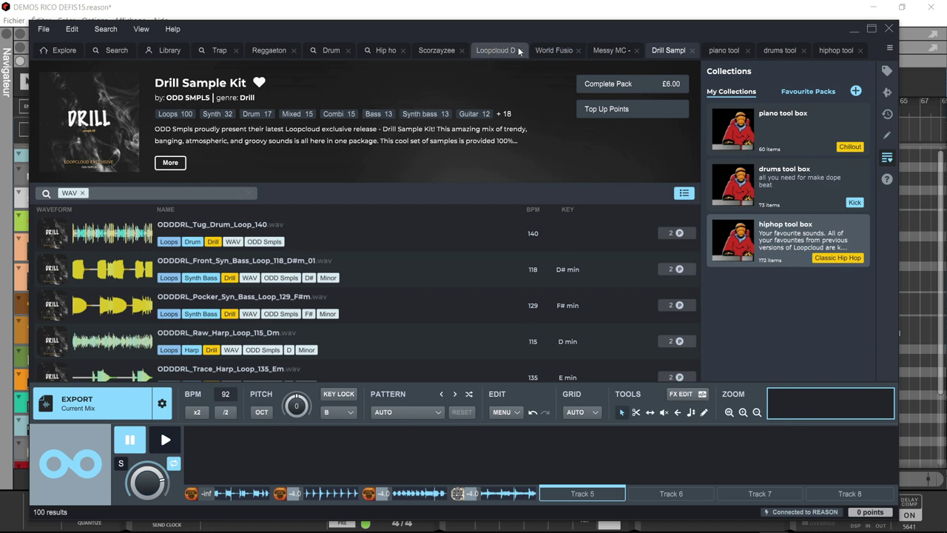
pyautogui.click(780, 50)
pyautogui.click(111, 237)
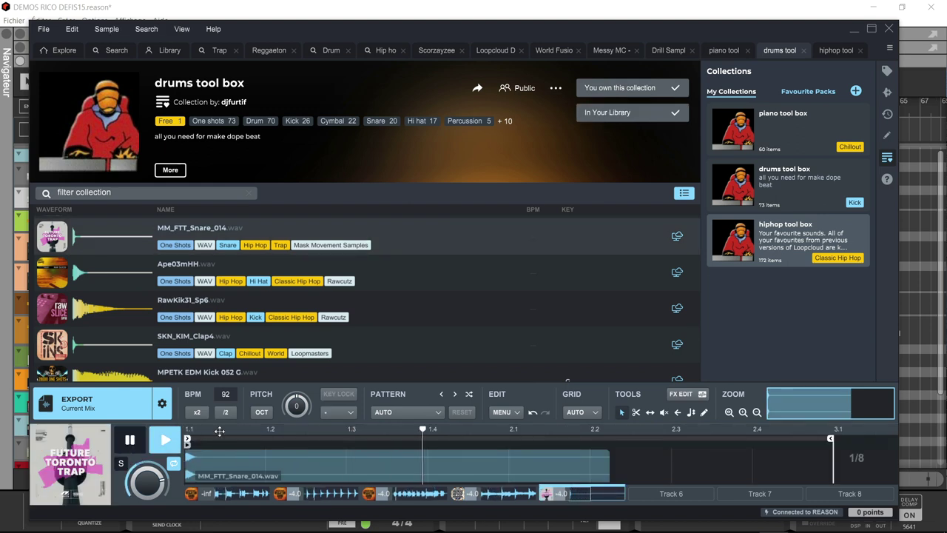
pyautogui.press('space')
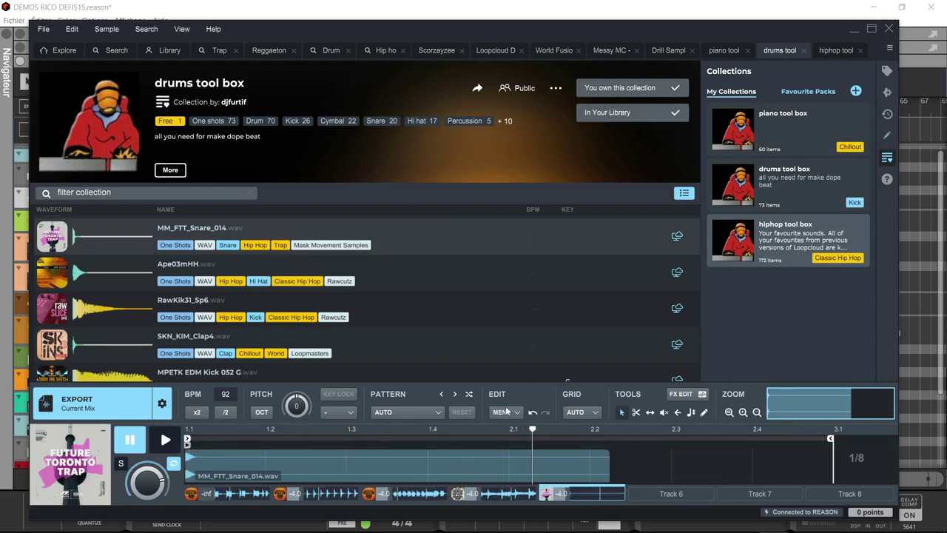
# Step: Apply the factory pattern Hip Hop Snare 2 to the MM_FTT_Snare_014 track
pyautogui.click(439, 412)
pyautogui.moveTo(433, 293)
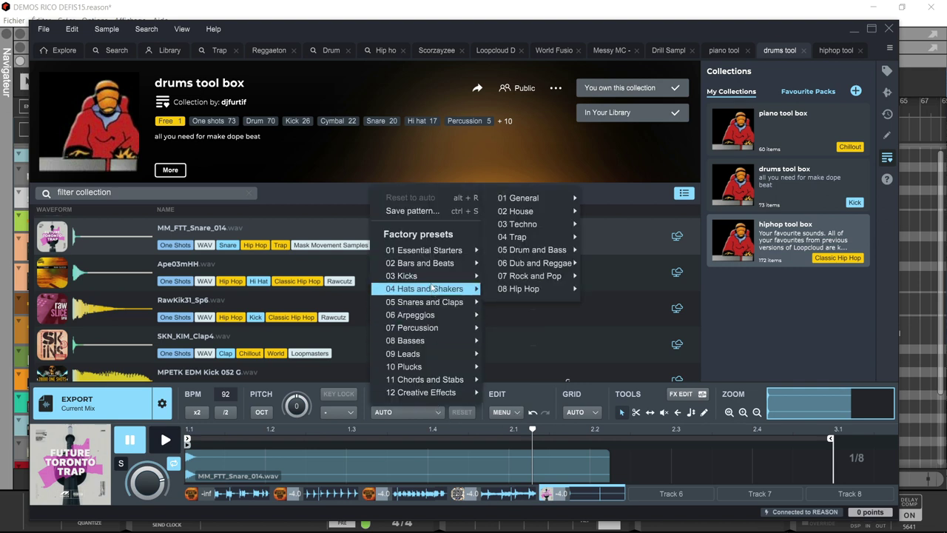
pyautogui.moveTo(545, 280)
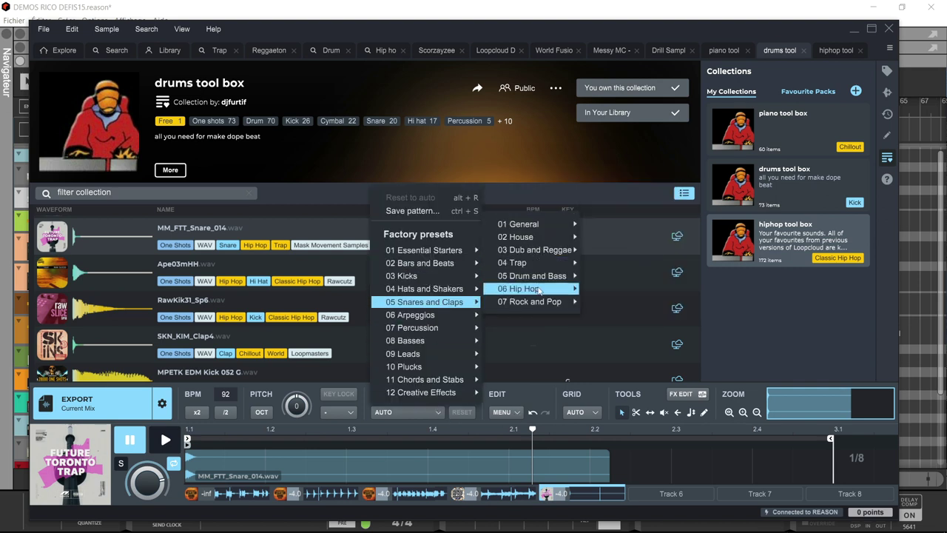
pyautogui.moveTo(538, 292)
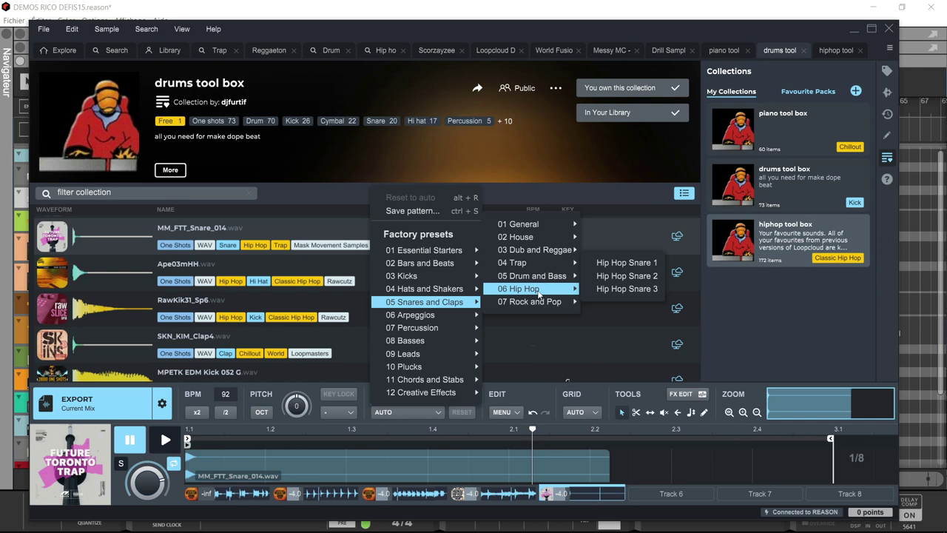
pyautogui.click(614, 277)
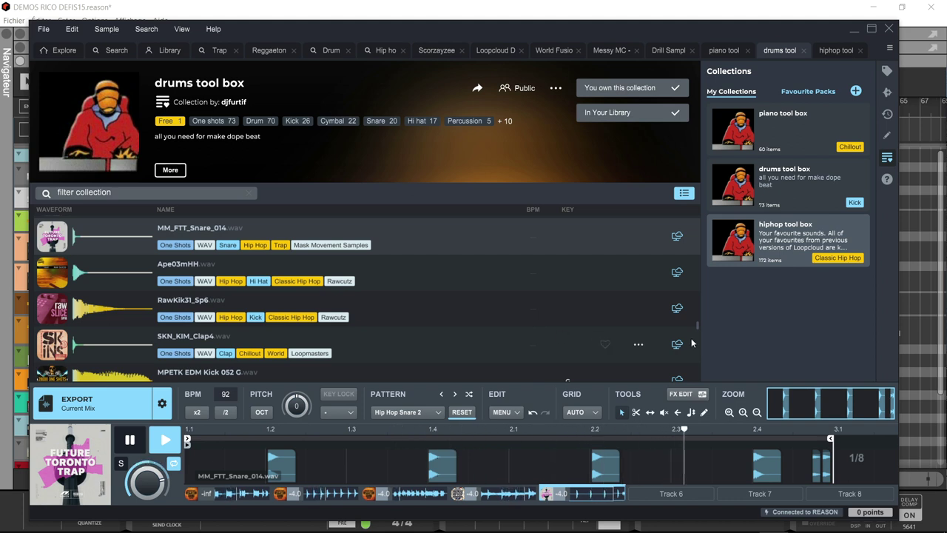
# Step: Audition SHARP_SMR_Kick_One_Shot_Red_Dbm on the empty Track 6 and load PSEOS2 - Hat 177 there instead
pyautogui.click(674, 495)
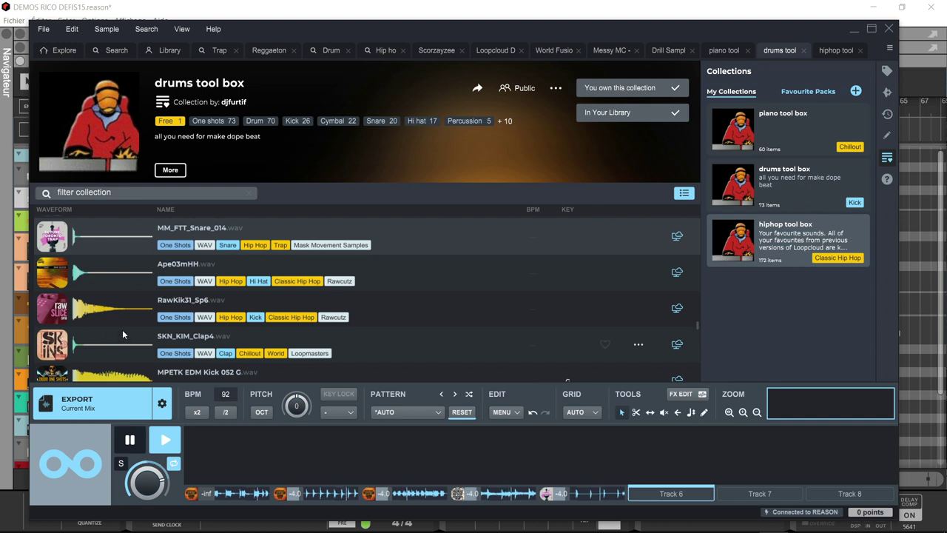
pyautogui.press('space')
pyautogui.scroll(-5, 145, 304)
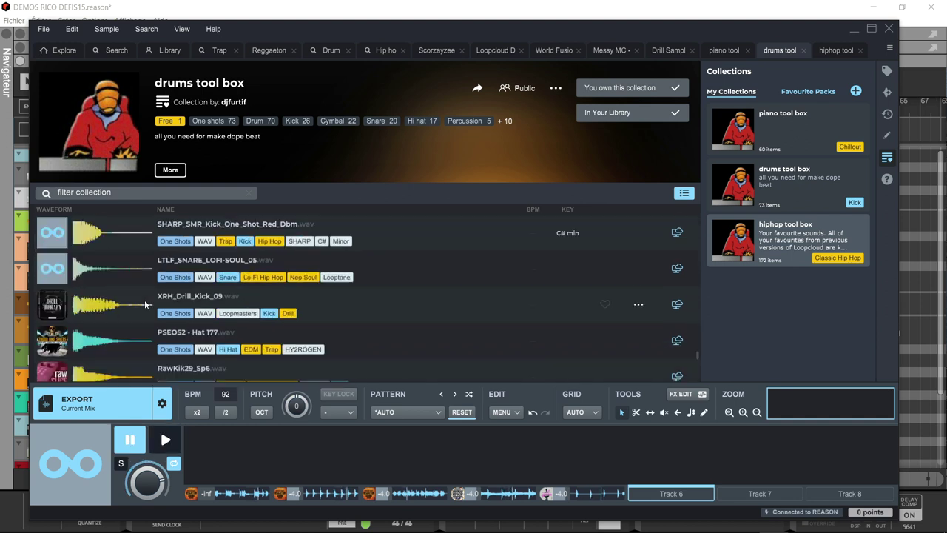
pyautogui.click(118, 235)
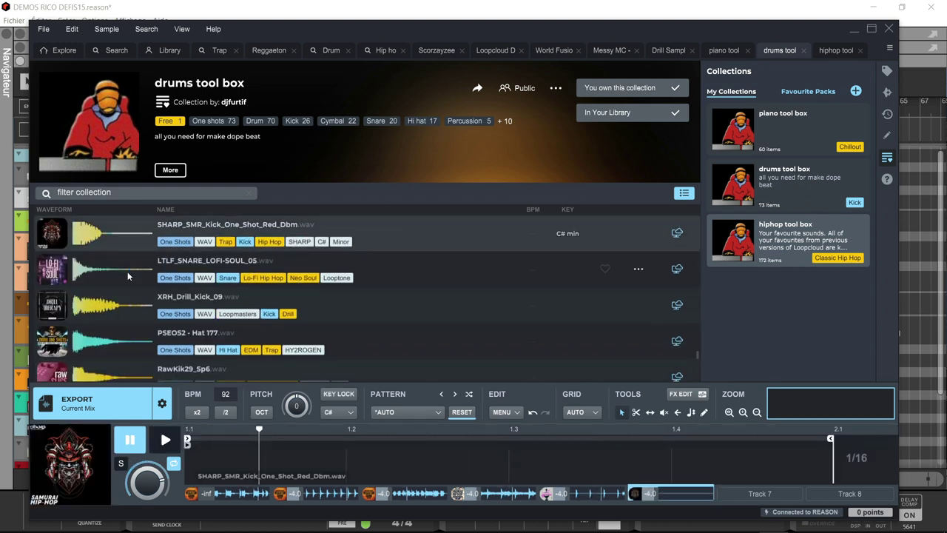
pyautogui.click(118, 341)
# Step: Apply the factory pattern Hip Hop Kick 1 to the sixth track and play the mix
pyautogui.click(407, 412)
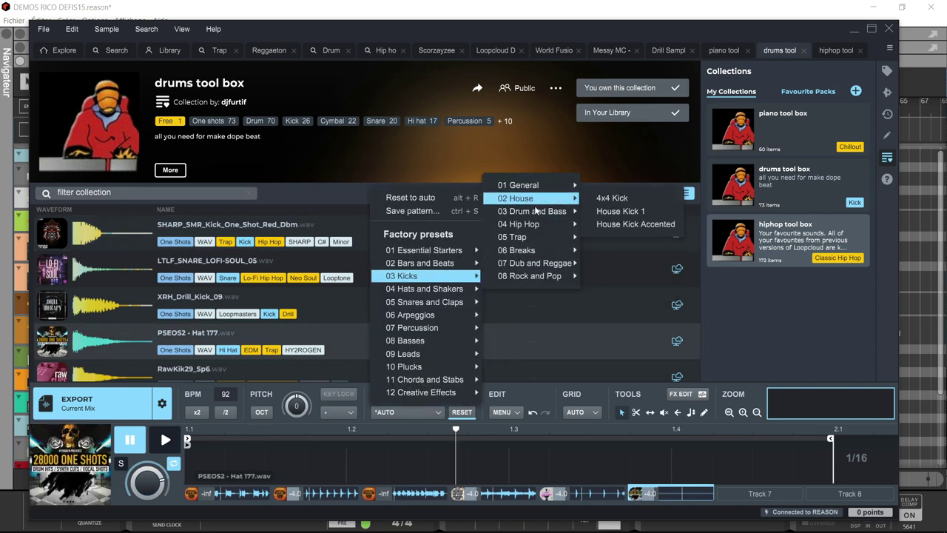
pyautogui.moveTo(544, 224)
pyautogui.click(630, 226)
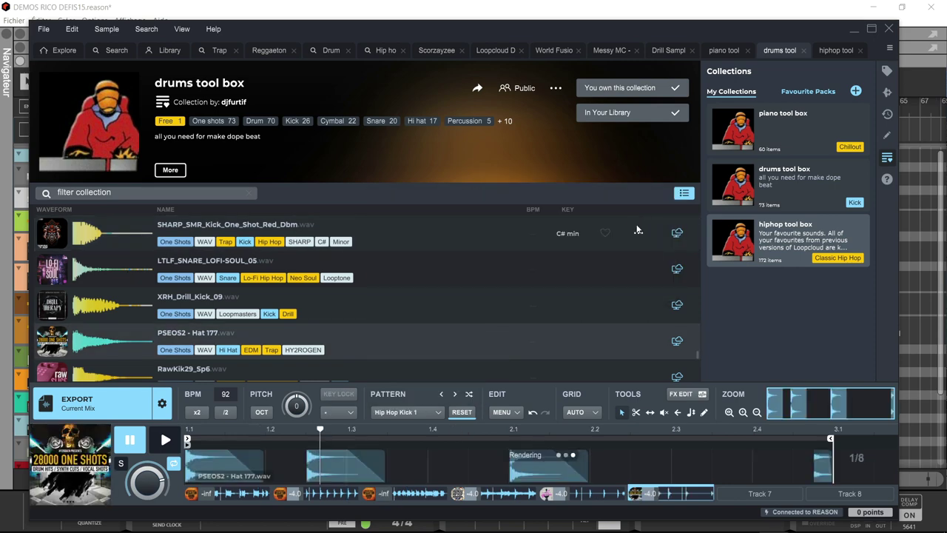
pyautogui.press('space')
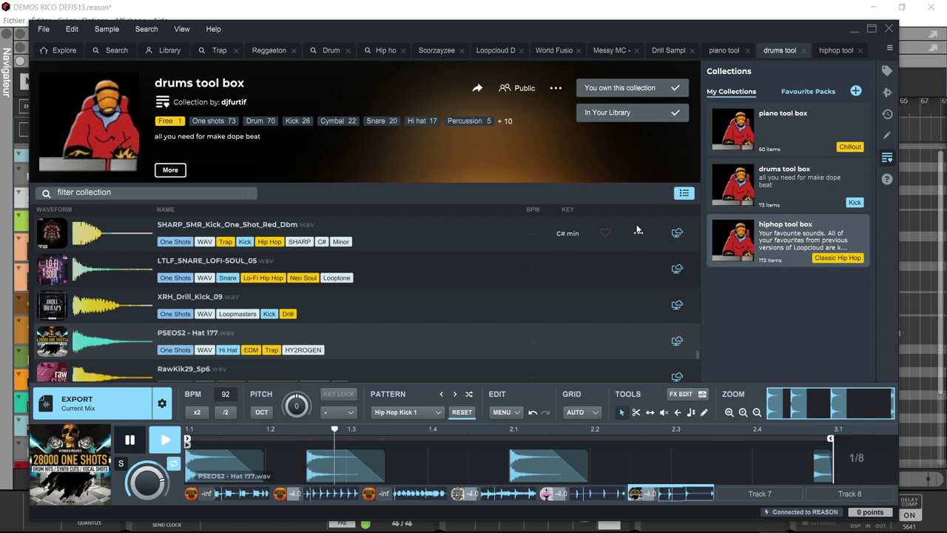
# Step: Replace the sixth track's sample with XRH_Drill_Kick_09 and set the track's volume to 2.0
pyautogui.click(122, 308)
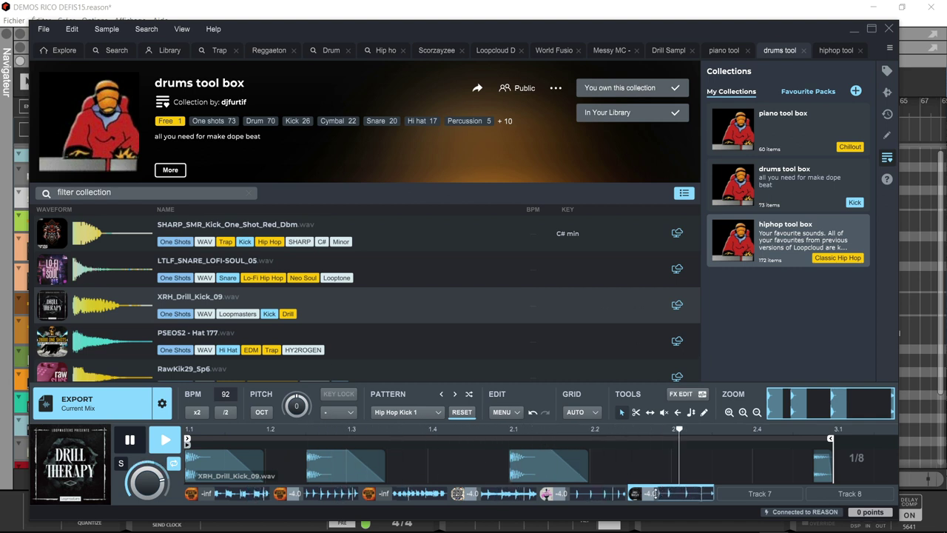
pyautogui.moveTo(671, 494); pyautogui.dragTo(672, 473)
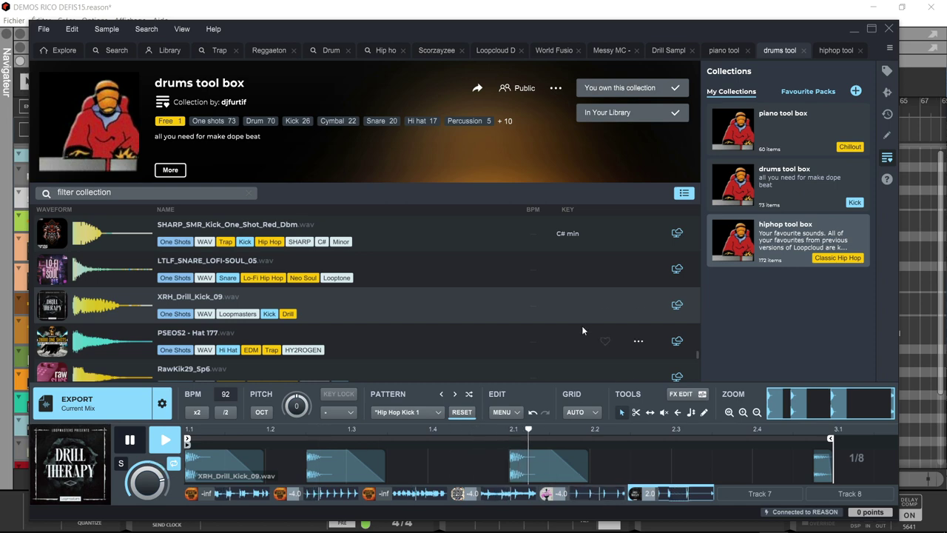
# Step: Load 03_Cl_Hat_Nature_NSRB into the empty Track 7 and apply the factory pattern Trap Hats 1
pyautogui.scroll(-5, 367, 281)
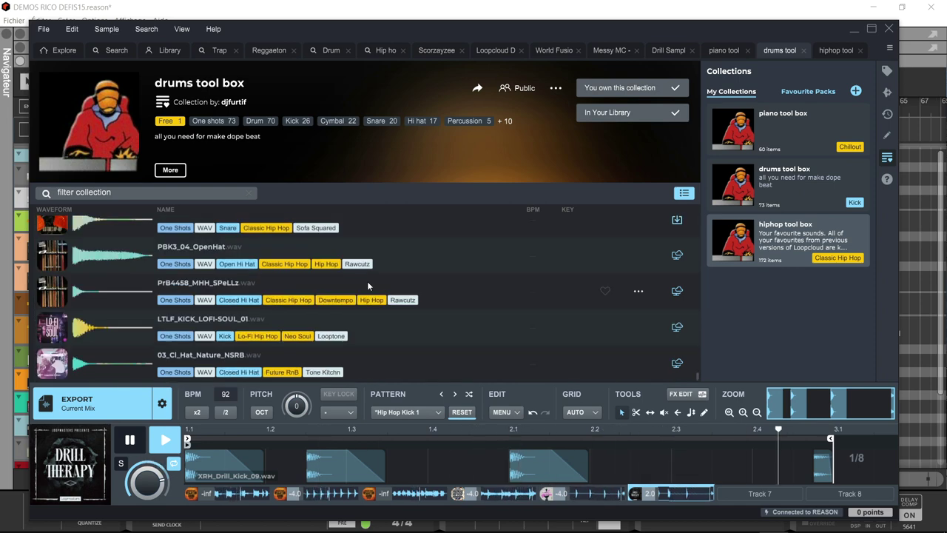
pyautogui.click(759, 494)
pyautogui.click(122, 361)
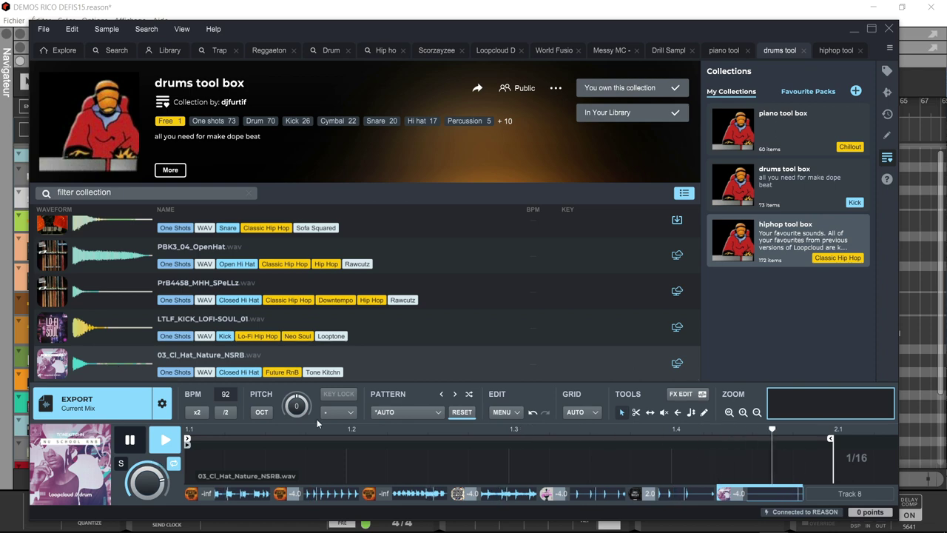
pyautogui.click(429, 411)
pyautogui.moveTo(439, 302)
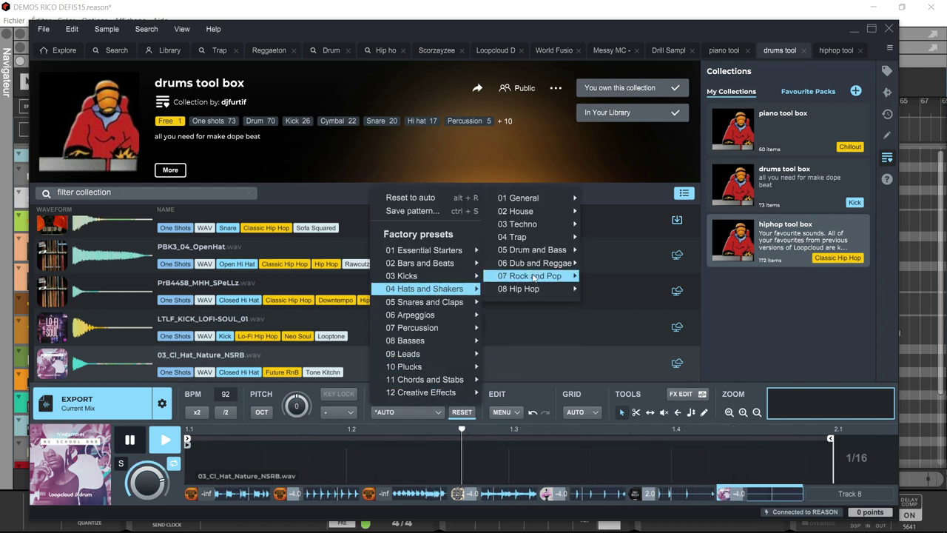
pyautogui.moveTo(518, 238)
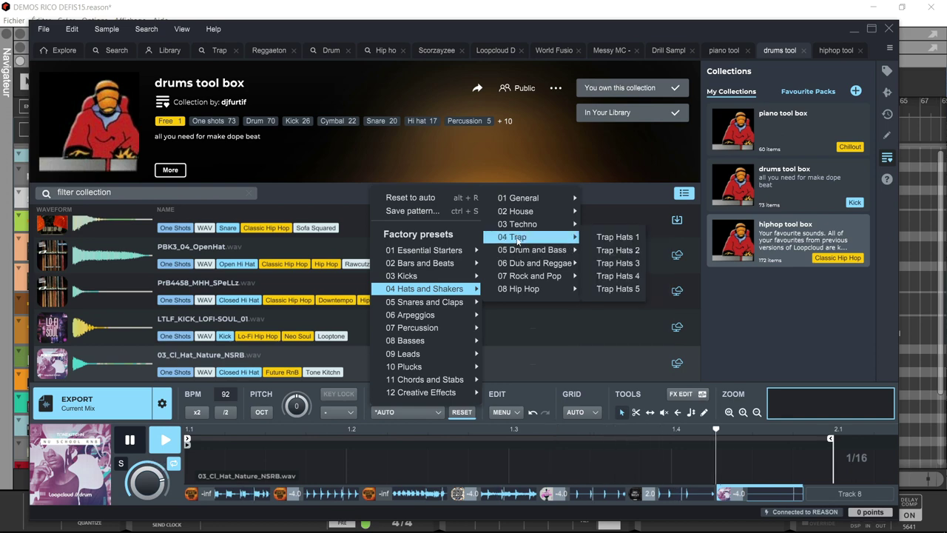
pyautogui.click(616, 237)
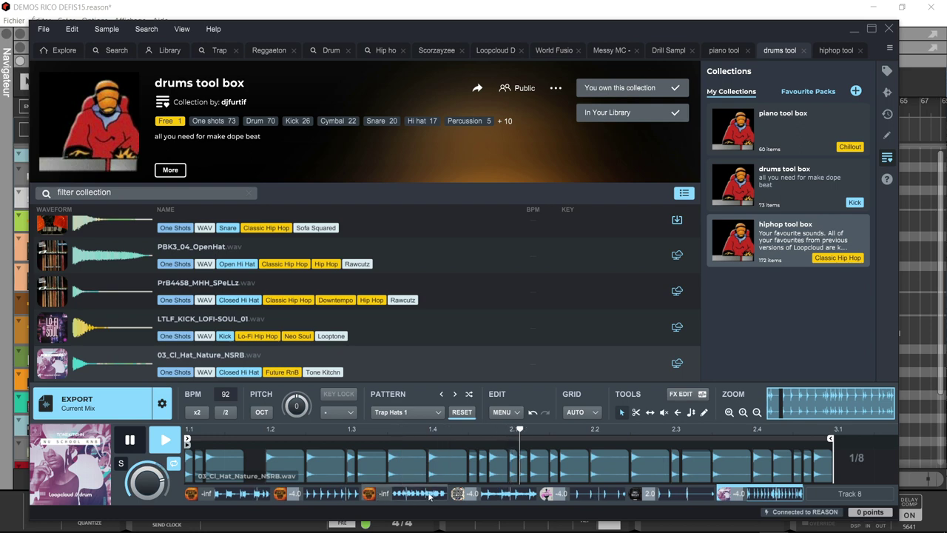
# Step: Select the fourth track, set the third track's volume to -inf, and stop playback
pyautogui.click(487, 492)
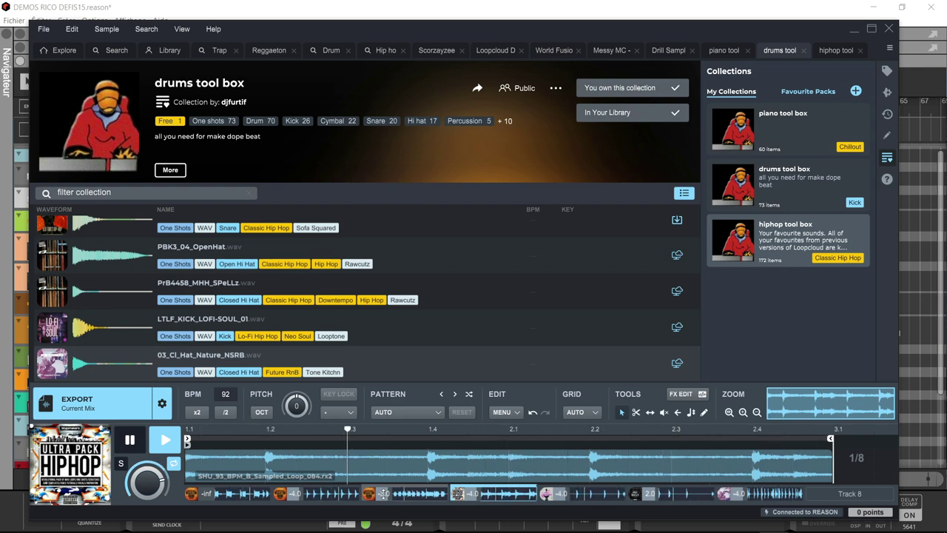
pyautogui.moveTo(383, 492); pyautogui.dragTo(384, 529)
pyautogui.press('space')
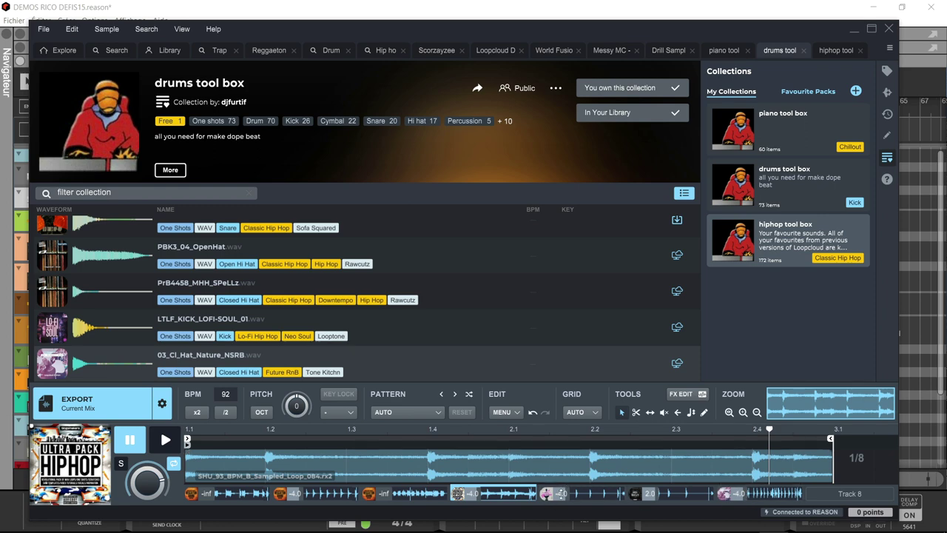
# Step: Listen to the MM_FTT_Snare_014 track in solo, and turn solo off again
pyautogui.click(546, 494)
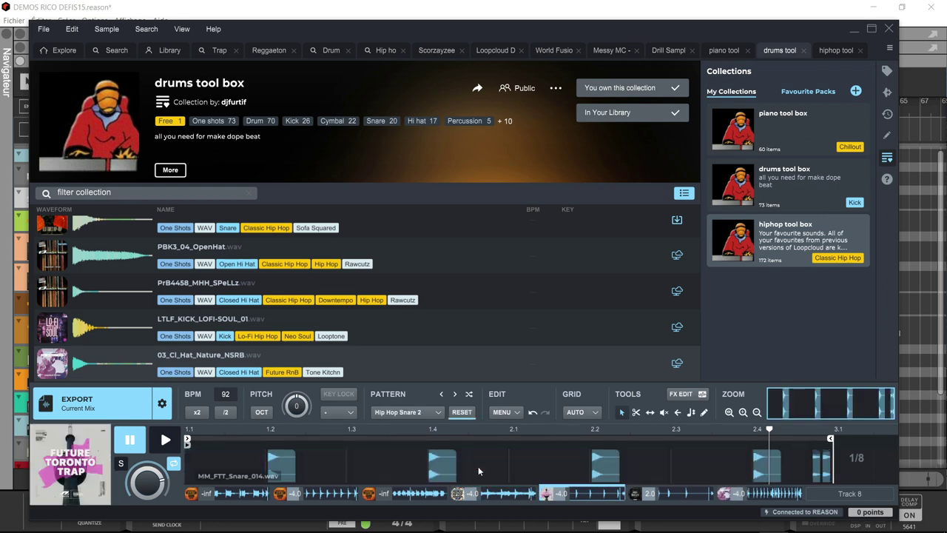
pyautogui.click(122, 464)
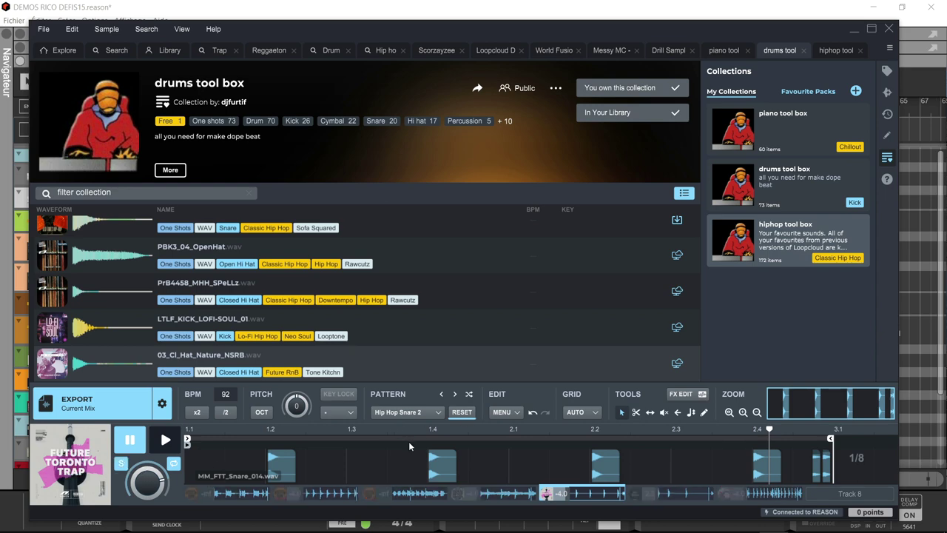
pyautogui.press('space')
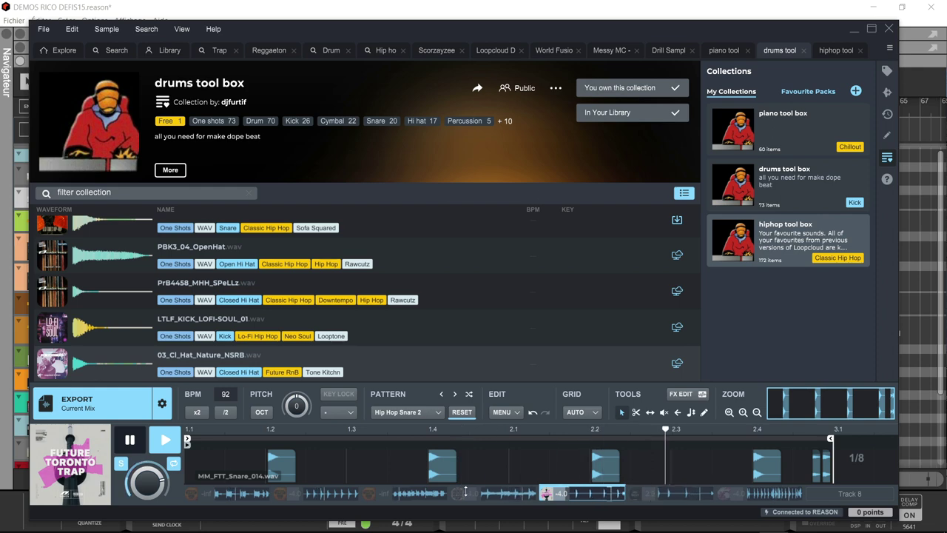
pyautogui.click(126, 466)
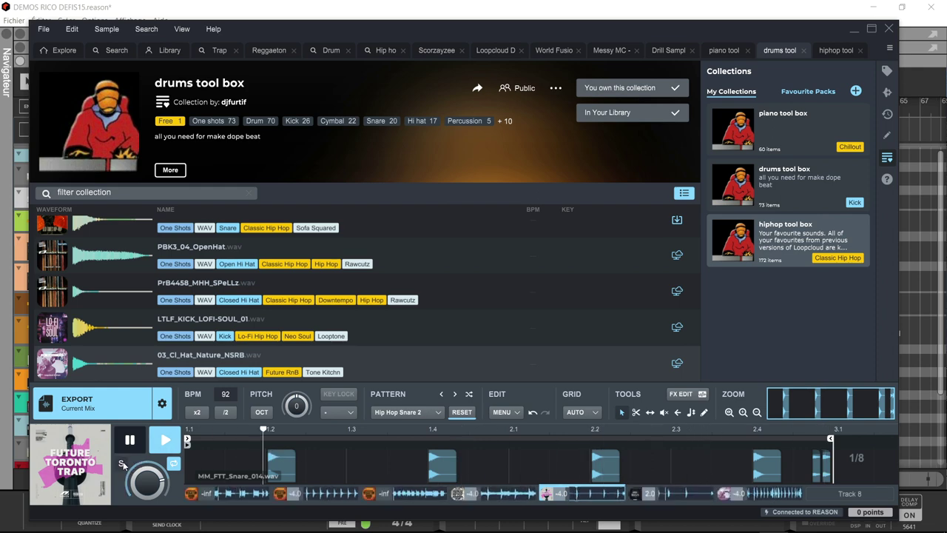
# Step: Check the third track, and lower the volumes of the second and fourth tracks to -inf
pyautogui.click(396, 495)
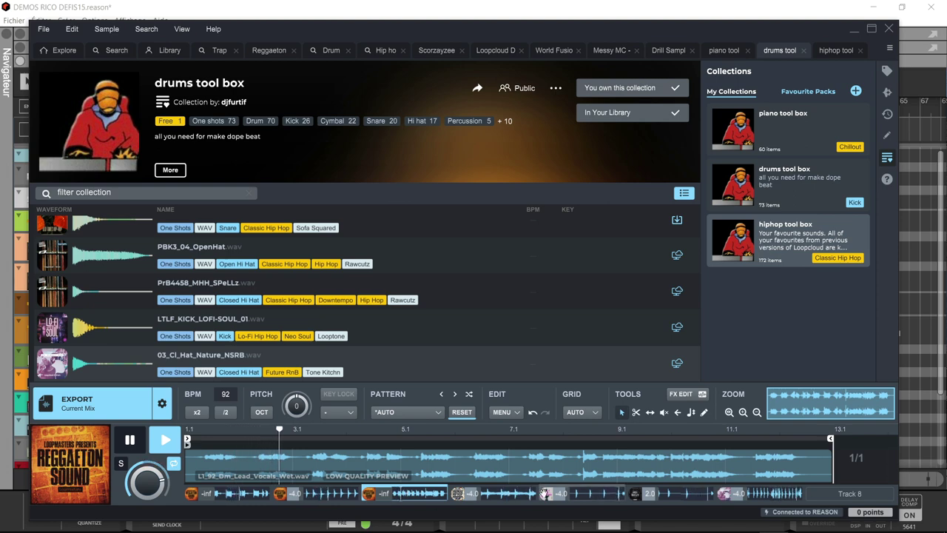
pyautogui.click(516, 494)
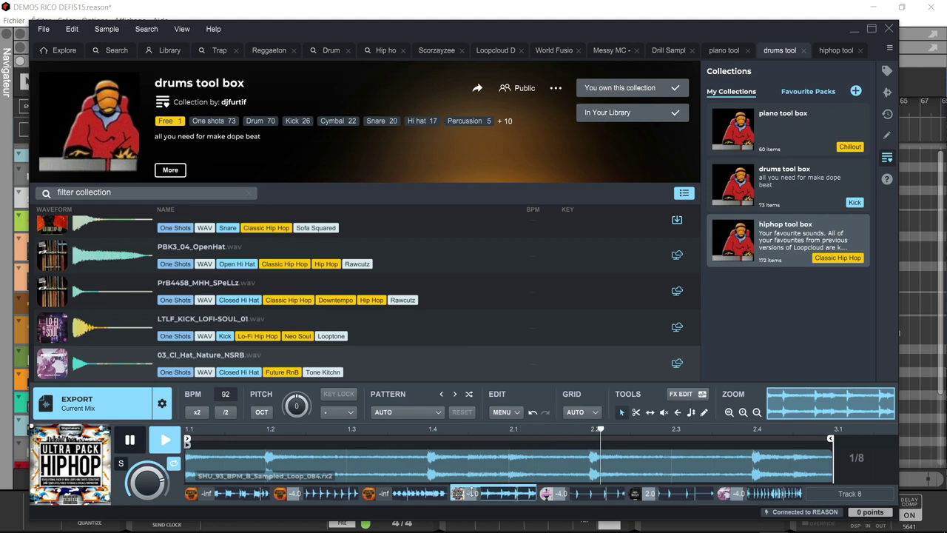
pyautogui.scroll(-1, 466, 494)
pyautogui.scroll(-3, 471, 494)
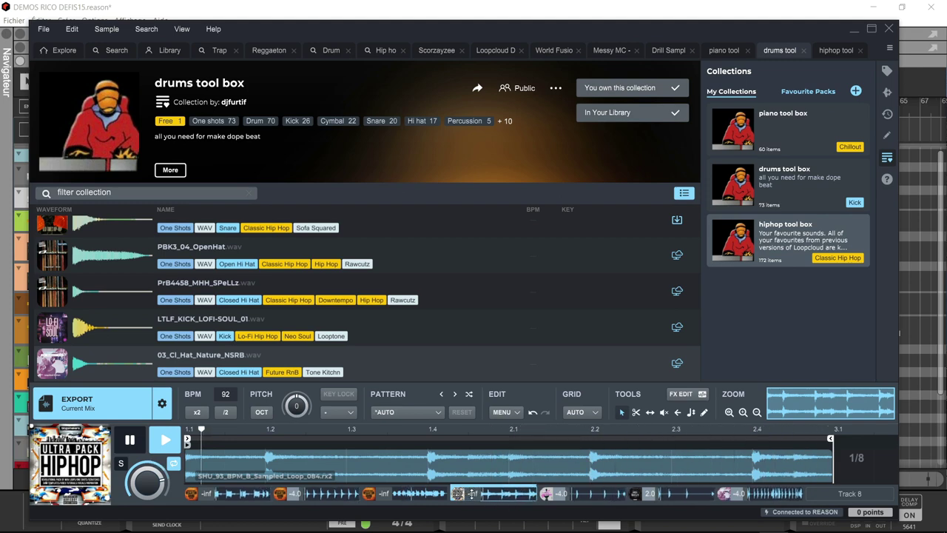
pyautogui.scroll(-1, 292, 494)
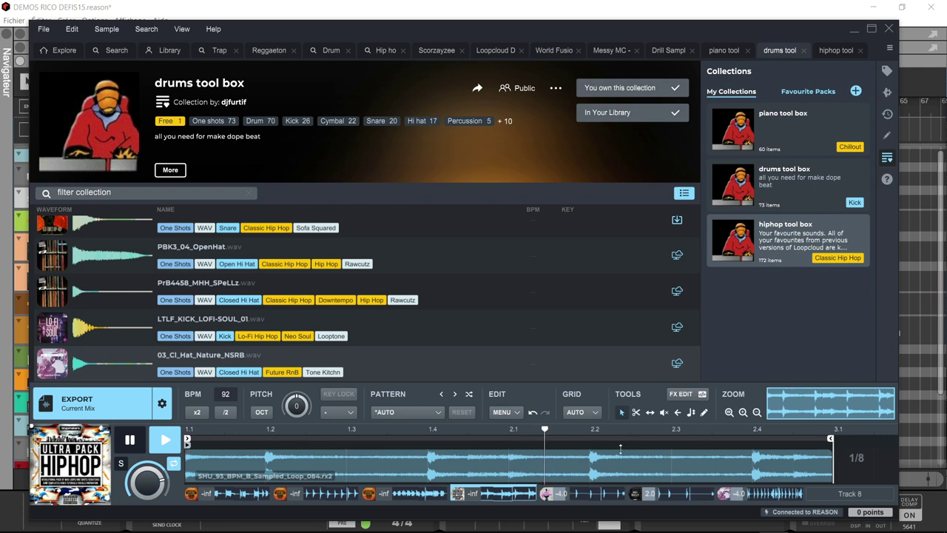
# Step: Try the Snare Med Room reverb preset on the fourth track, and remove the effect
pyautogui.click(682, 394)
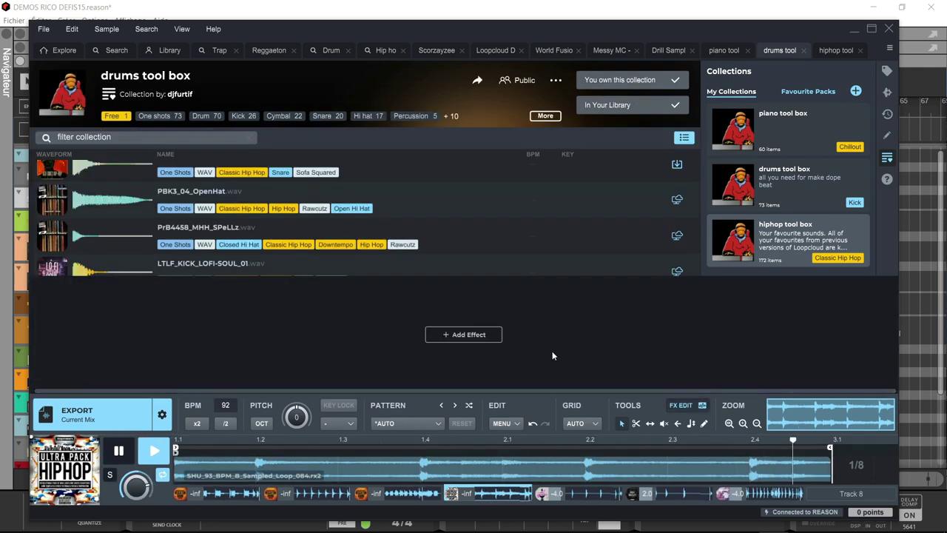
pyautogui.click(469, 334)
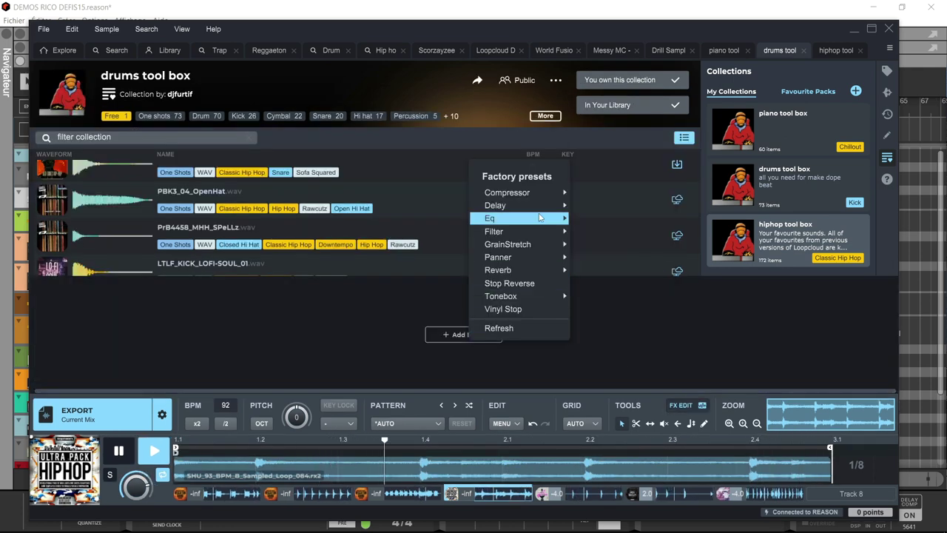
pyautogui.moveTo(530, 254)
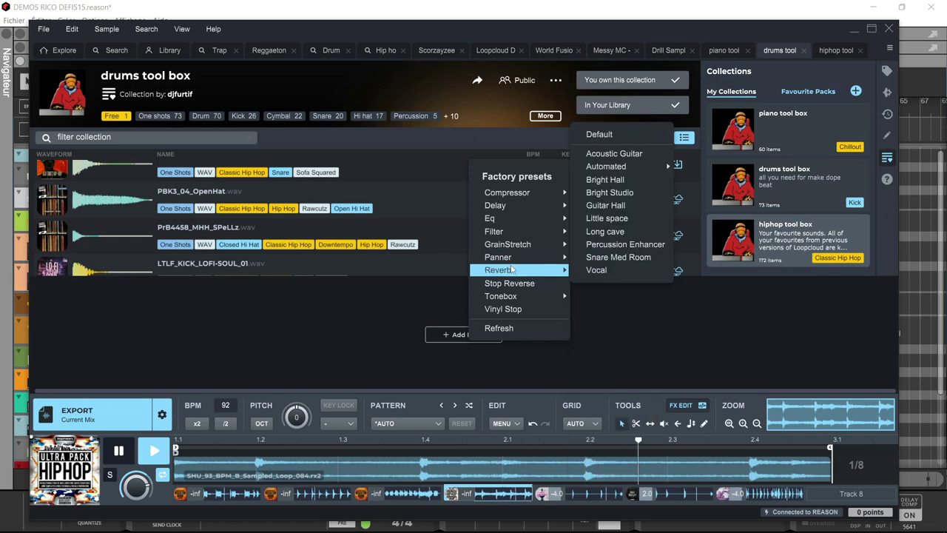
pyautogui.click(613, 257)
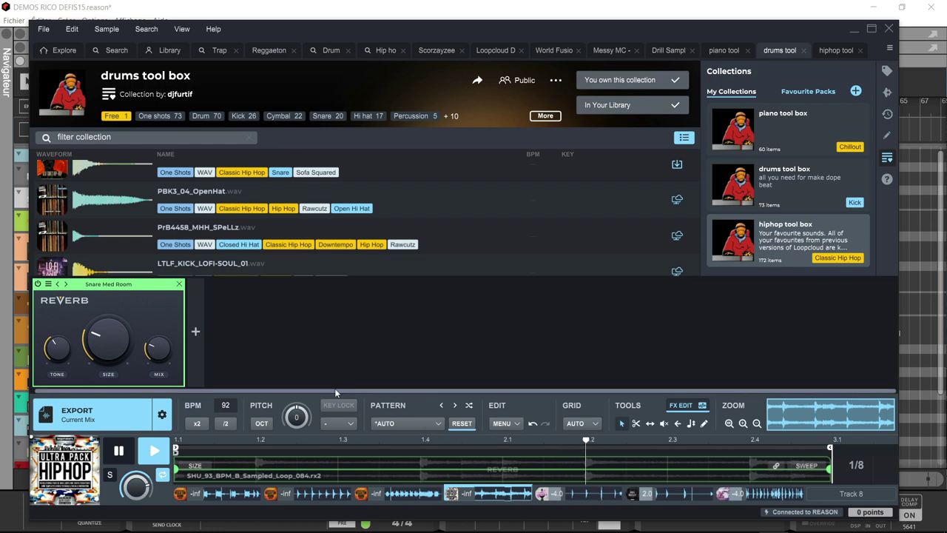
pyautogui.click(179, 284)
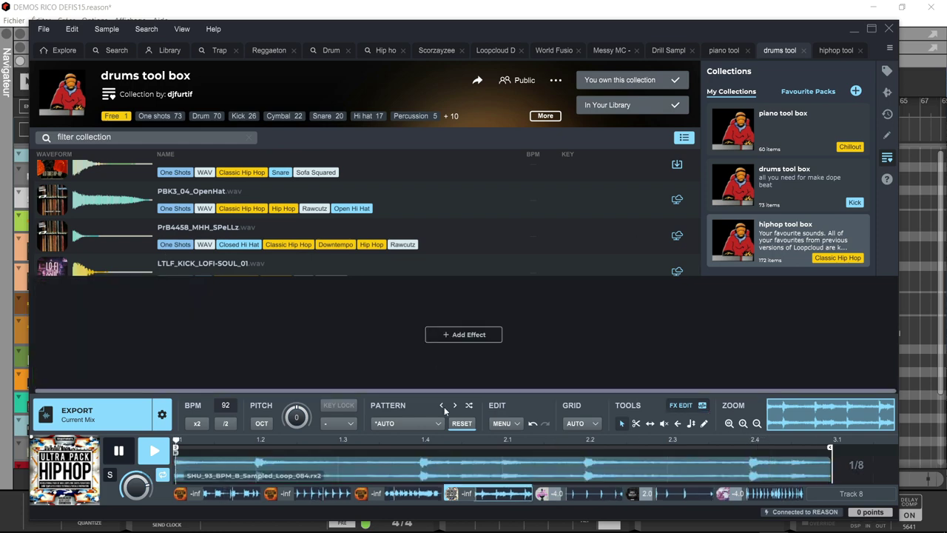
# Step: Add the Snare Med Room reverb preset to the fifth track, MM_FTT_Snare_014
pyautogui.click(574, 494)
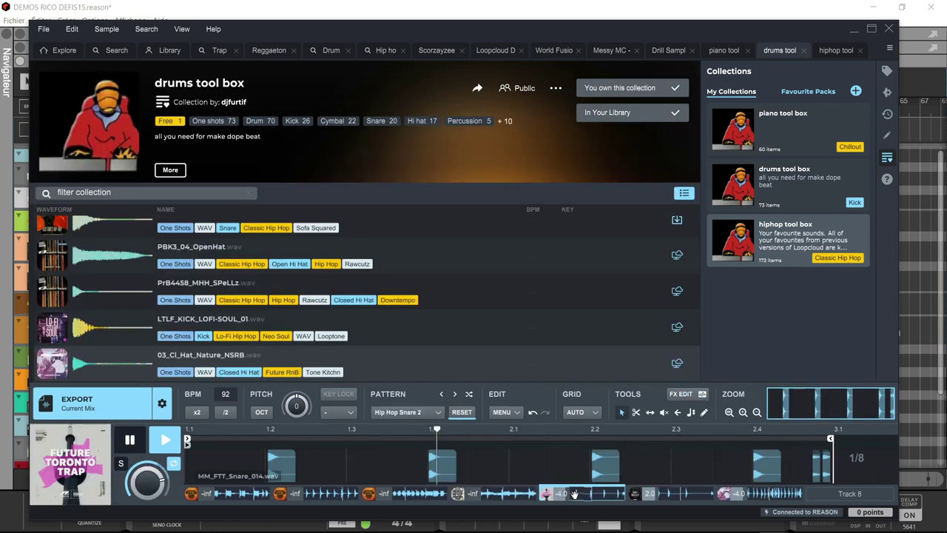
pyautogui.click(677, 394)
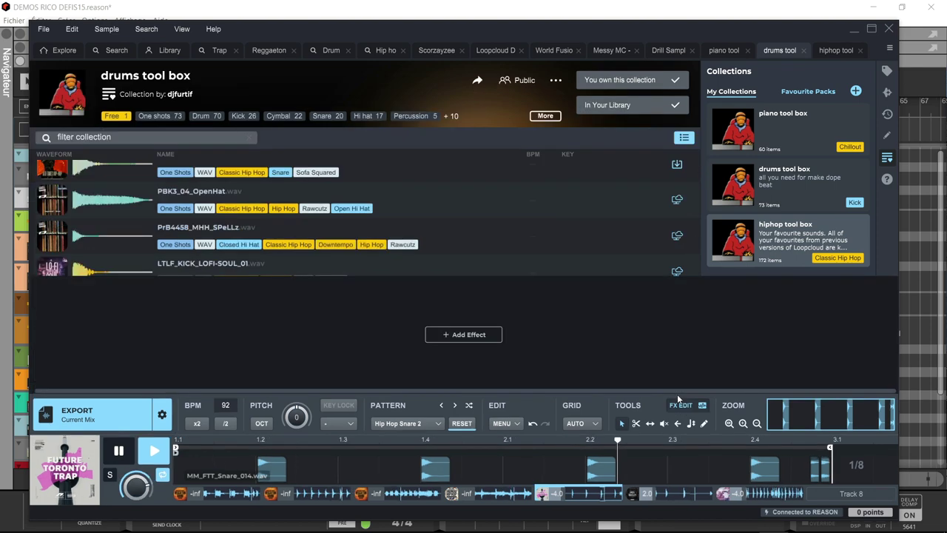
pyautogui.click(440, 333)
pyautogui.moveTo(482, 269)
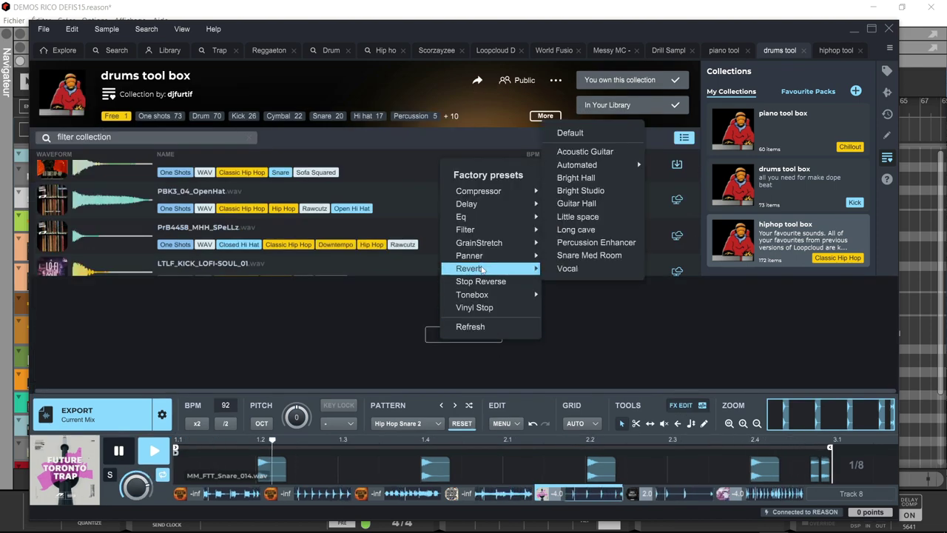
pyautogui.click(585, 255)
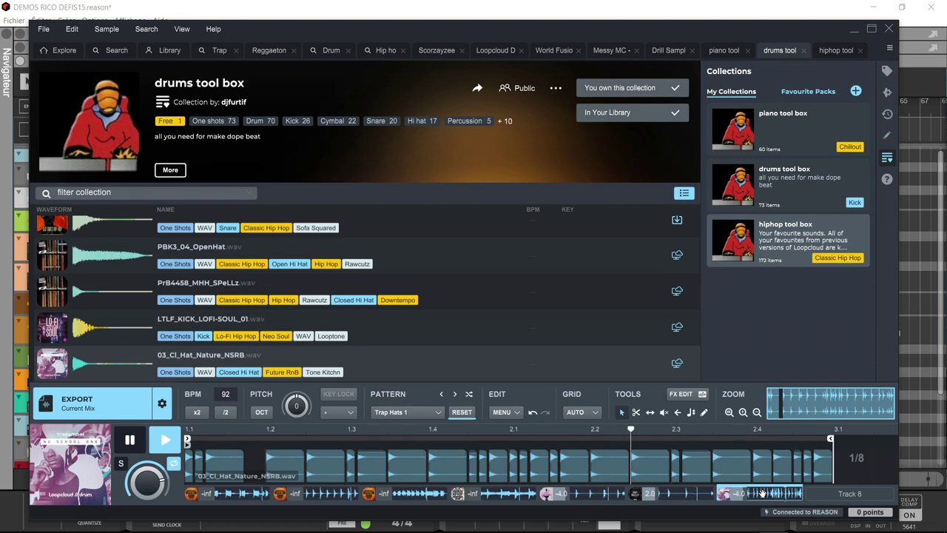
# Step: Add the synced 8th March delay preset to the 03_Cl_Hat_Nature_NSRB track, and adjust the delay time
pyautogui.click(679, 396)
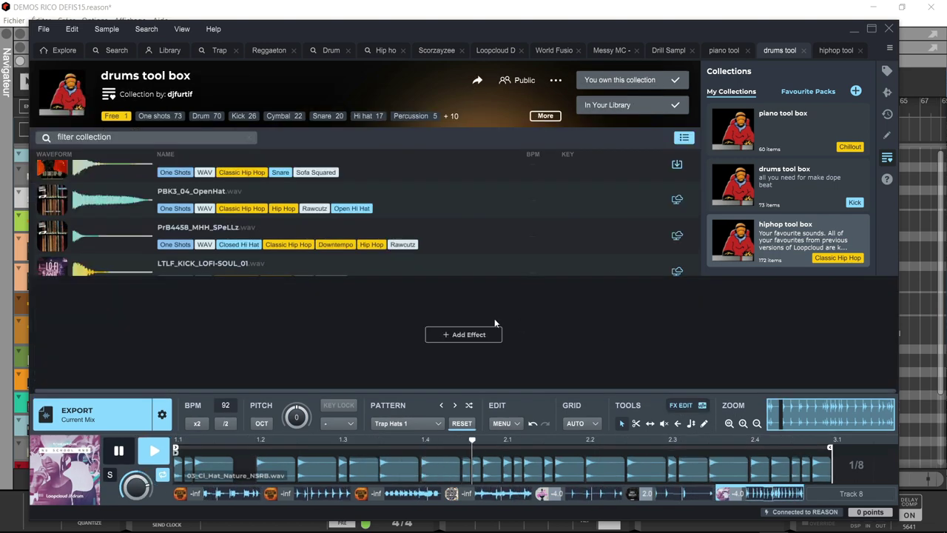
pyautogui.click(470, 334)
pyautogui.moveTo(537, 206)
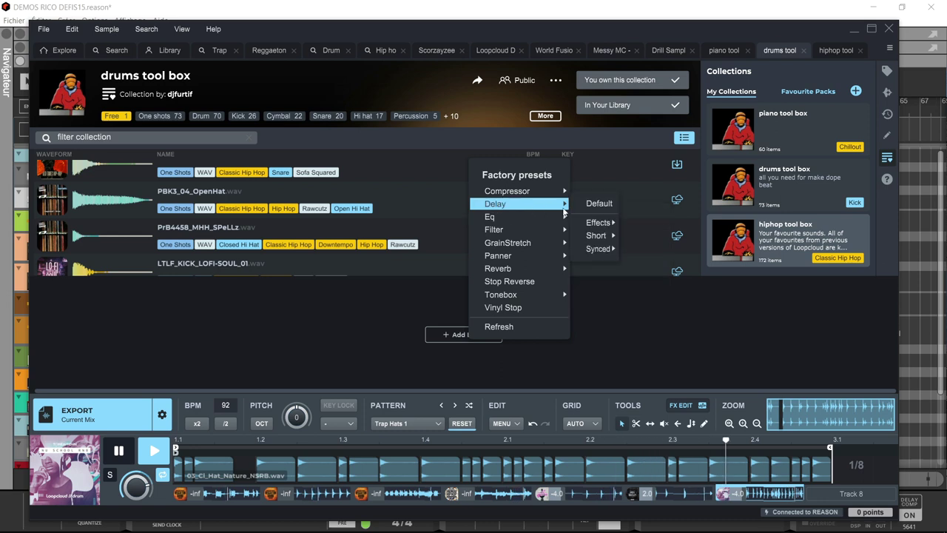
pyautogui.moveTo(609, 223)
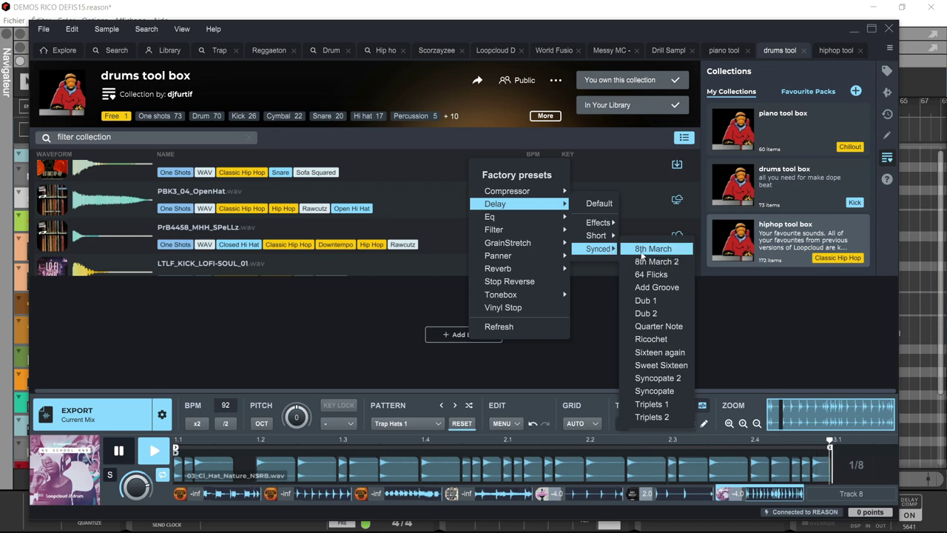
pyautogui.click(644, 249)
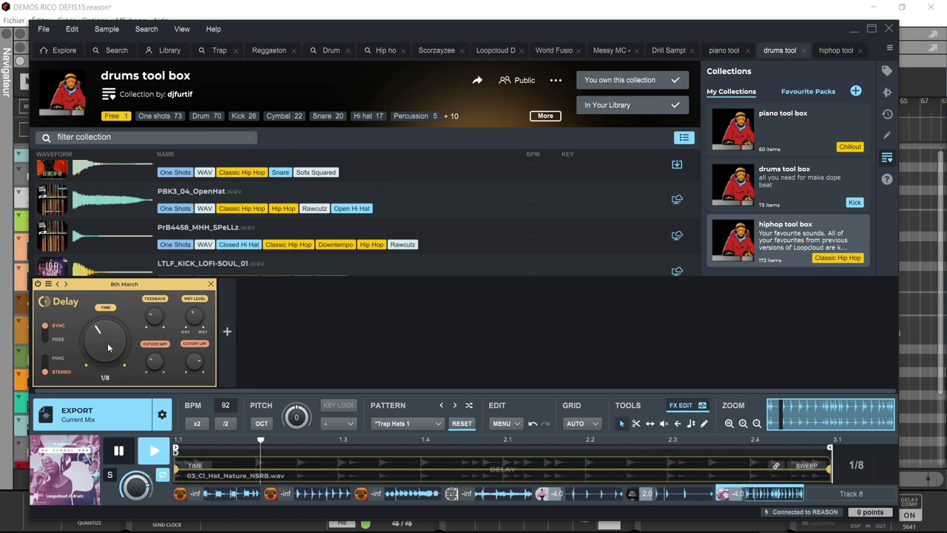
pyautogui.moveTo(108, 343)
pyautogui.mouseDown()
pyautogui.moveTo(109, 357)
pyautogui.moveTo(107, 329)
pyautogui.mouseUp()
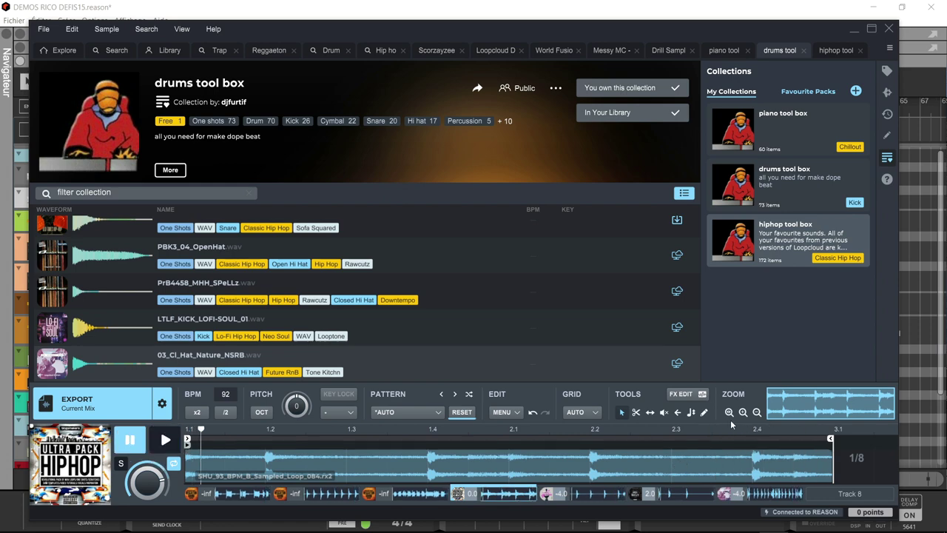
# Step: Split the fourth track's SHU_93_BPM_B_Sampled_Loop_084 loop at beat 2.4, reverse its last segment, and start playback
pyautogui.click(636, 413)
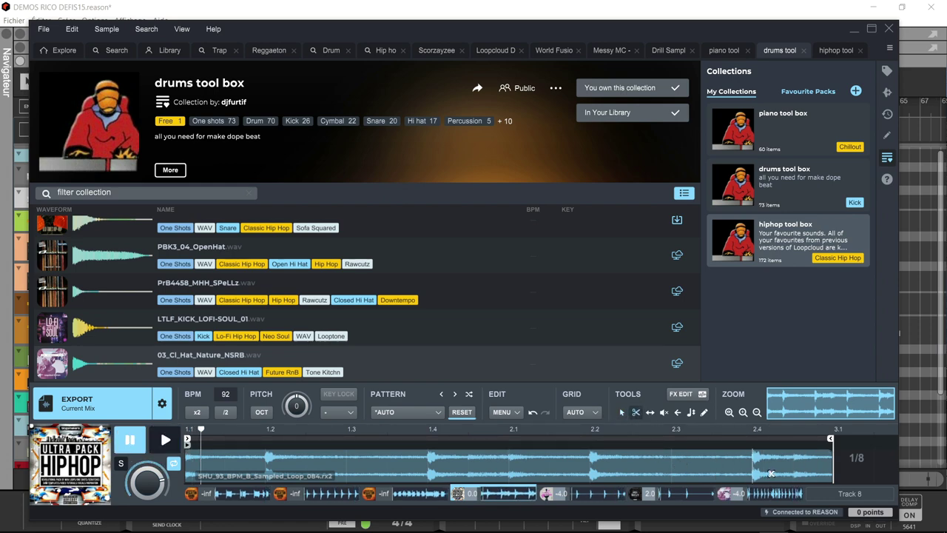
pyautogui.click(754, 468)
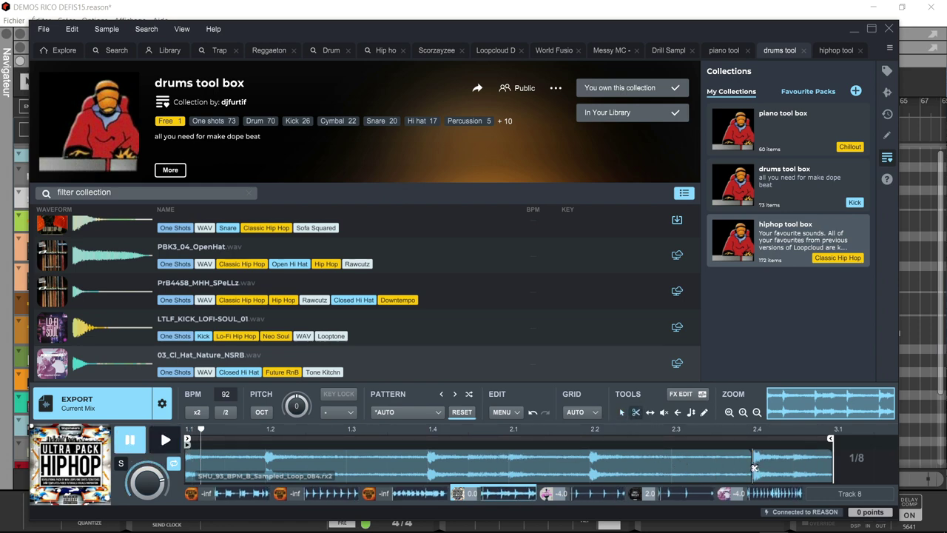
pyautogui.click(678, 413)
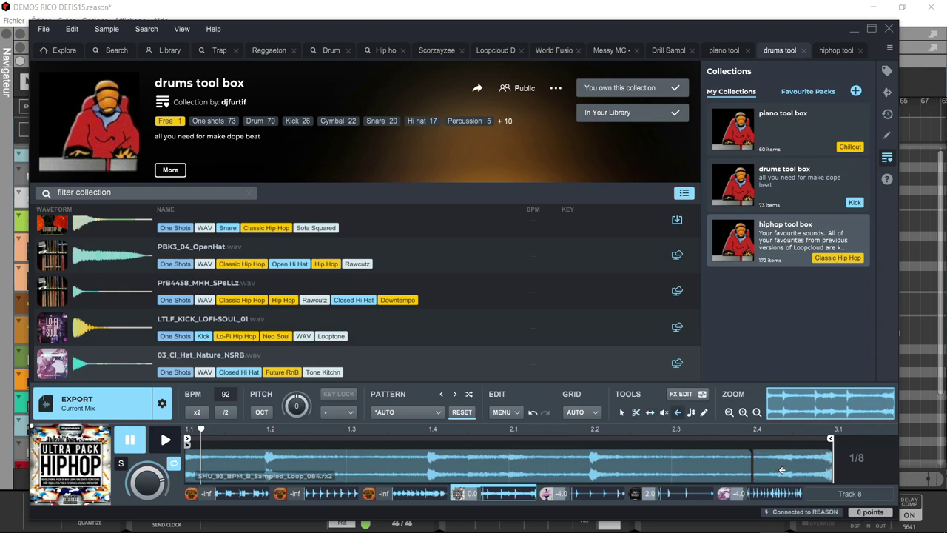
pyautogui.press('space')
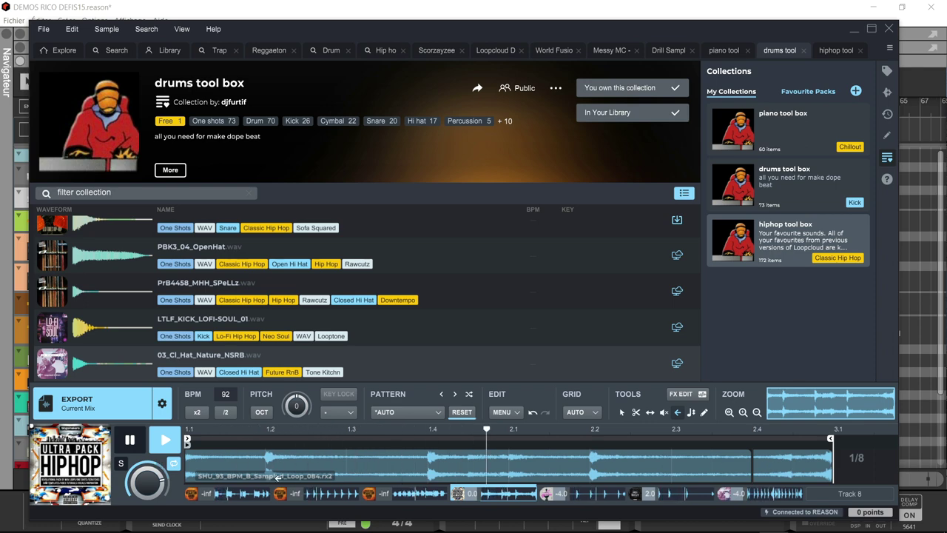
# Step: Split the fourth track's loop at beats 2.2 and 2.3, reverse the segment between the cuts, and stop playback
pyautogui.click(636, 412)
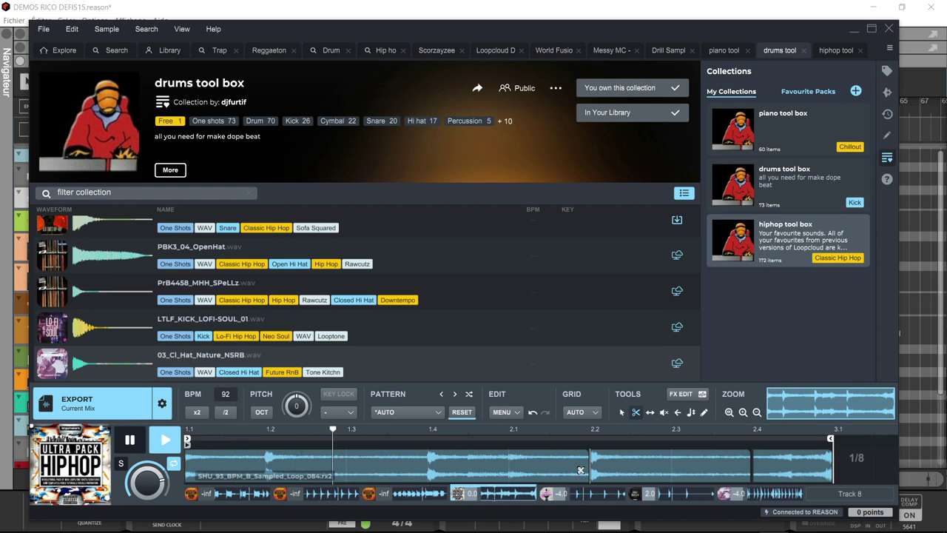
pyautogui.click(670, 462)
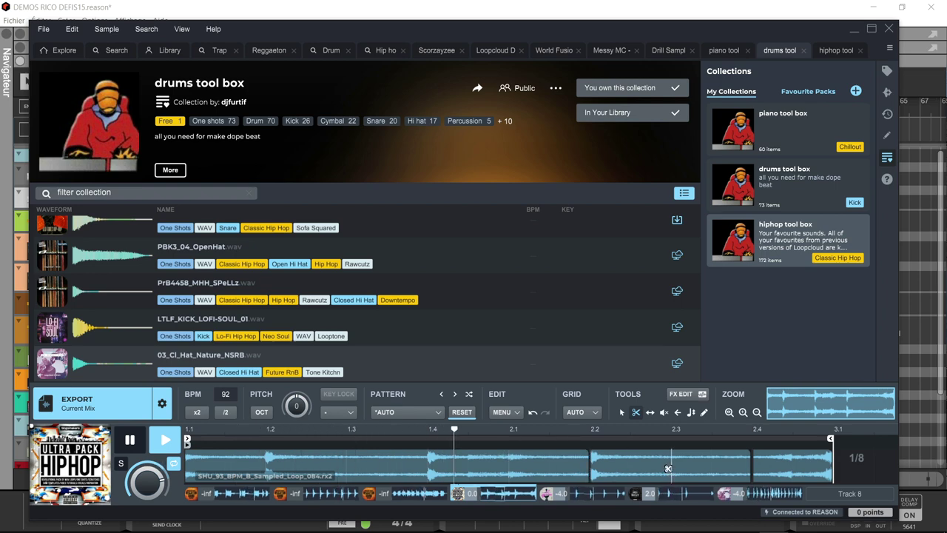
pyautogui.click(677, 412)
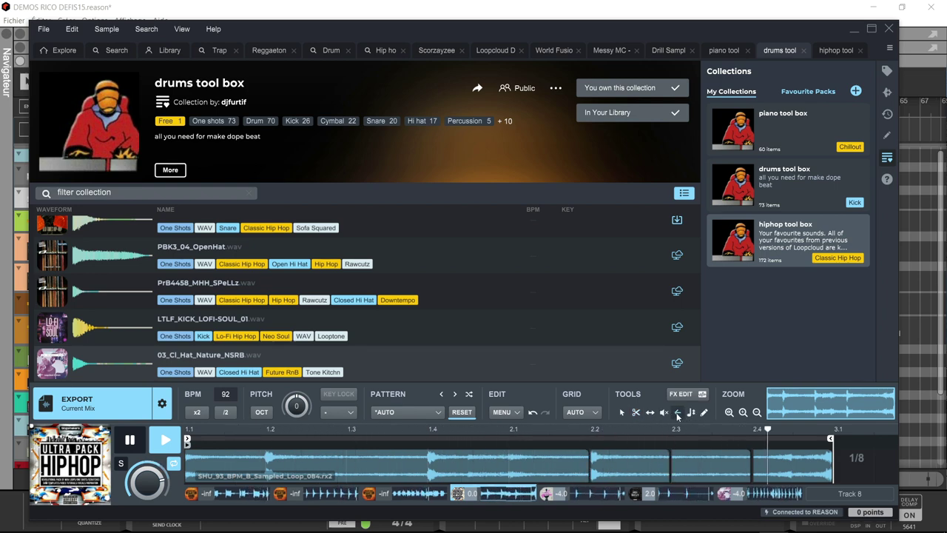
pyautogui.click(626, 467)
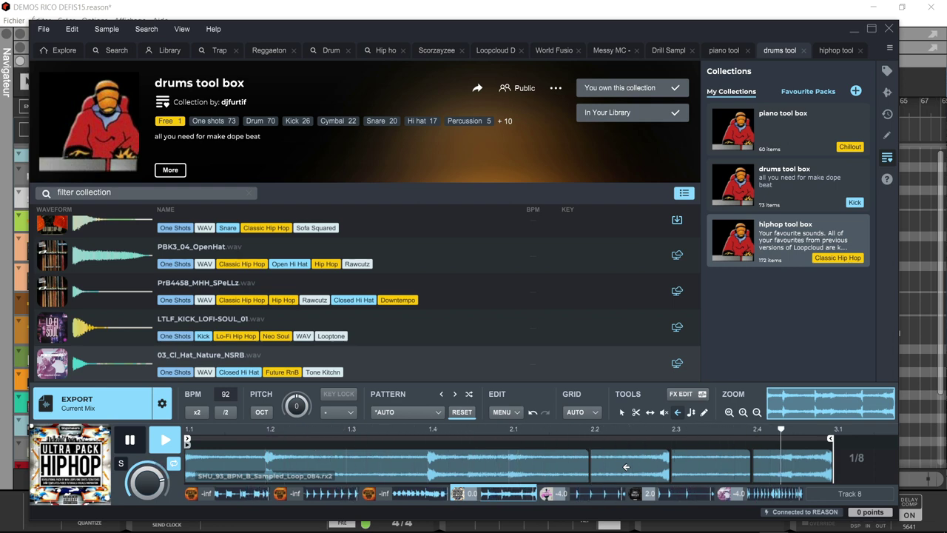
pyautogui.press('space')
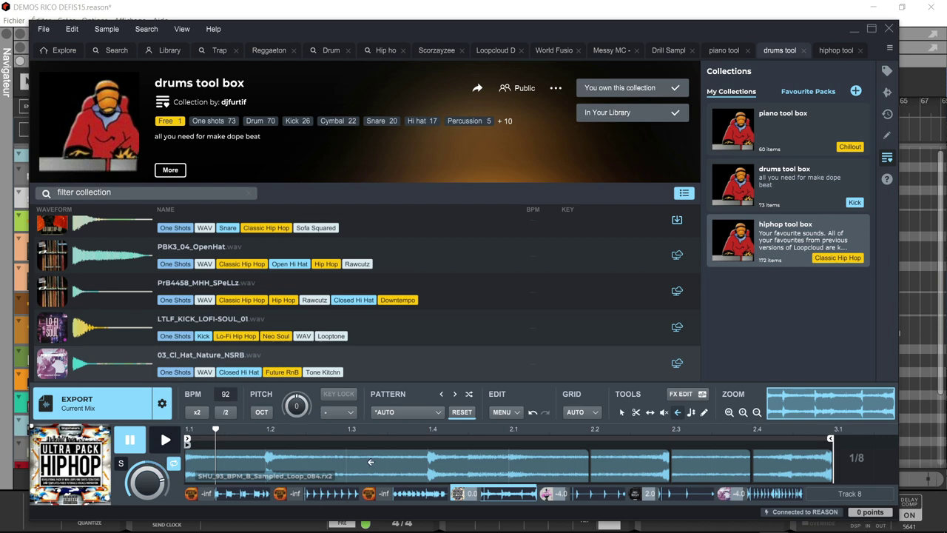
# Step: Examine the export preferences, including the advanced options and the available export types, and close them keeping Current Mix
pyautogui.click(126, 410)
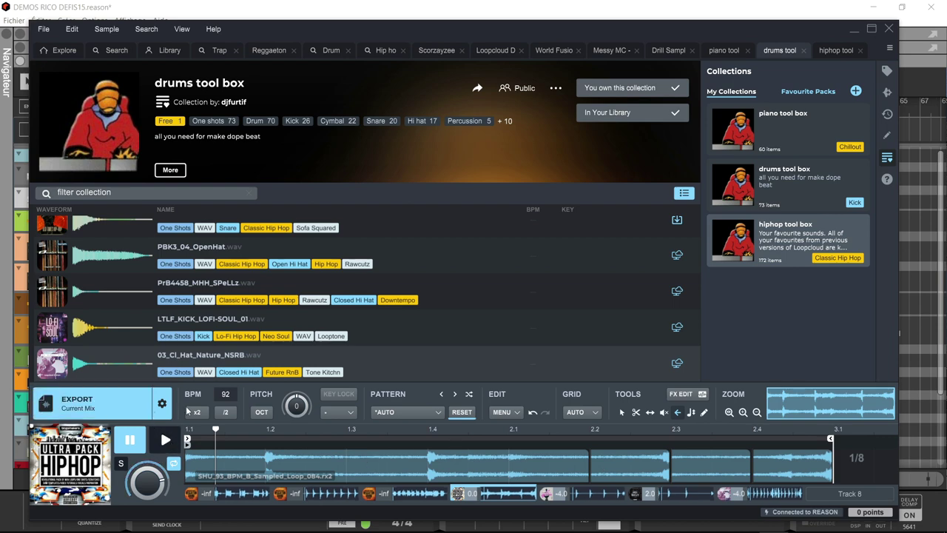
pyautogui.click(162, 404)
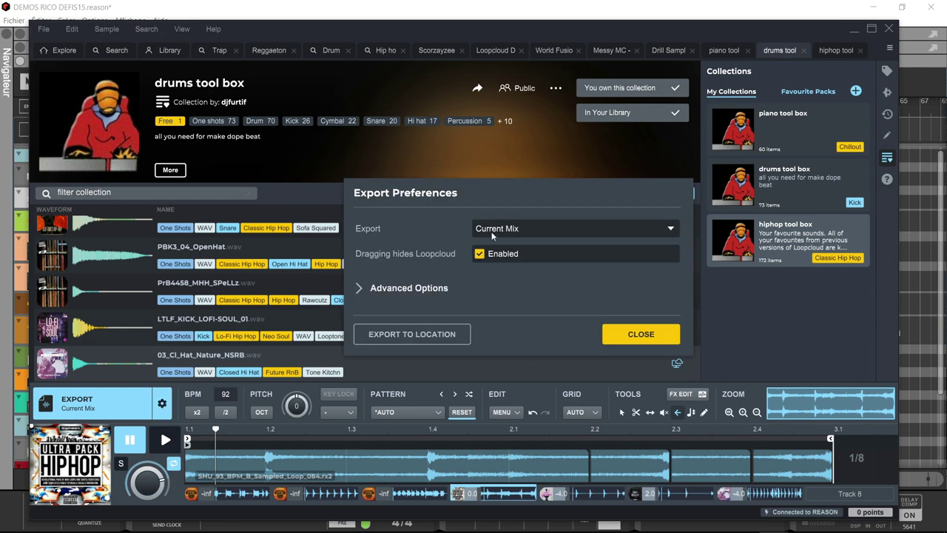
pyautogui.click(374, 289)
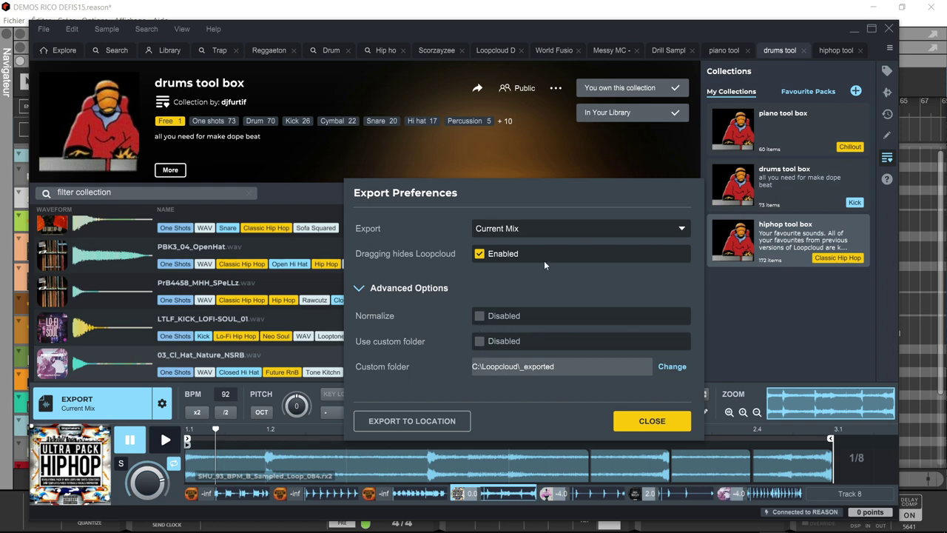
pyautogui.click(685, 229)
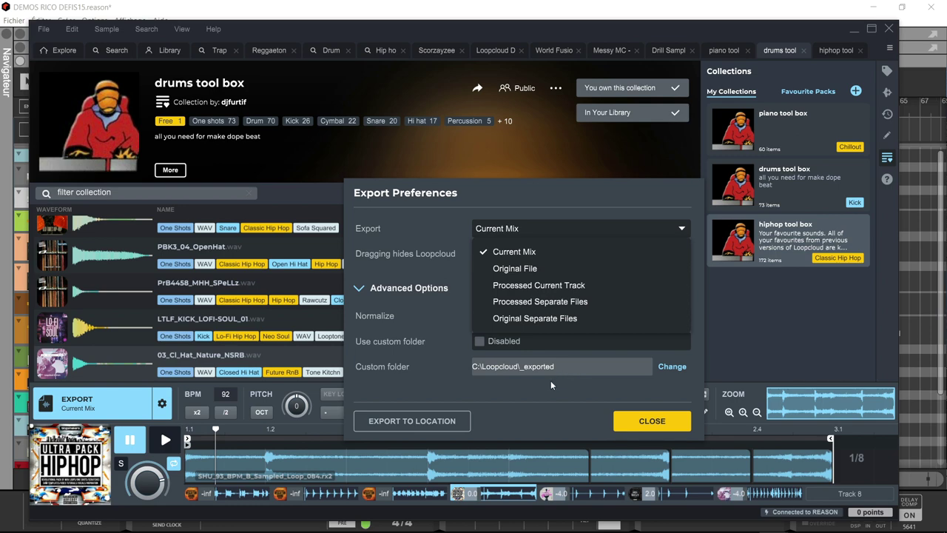
pyautogui.click(633, 419)
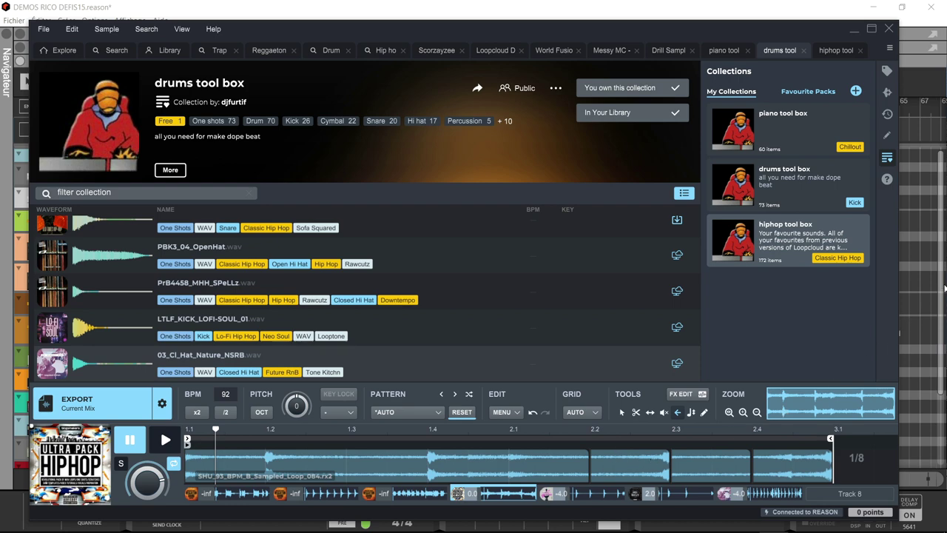
# Step: Clear tracks 5, 6 and 7, and start a new empty session
pyautogui.rightClick(722, 494)
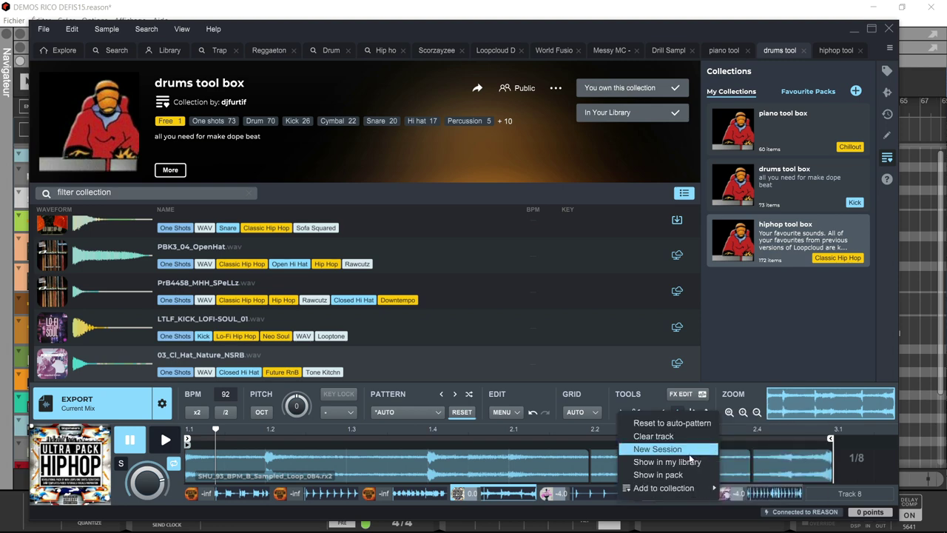
pyautogui.click(655, 437)
pyautogui.rightClick(596, 494)
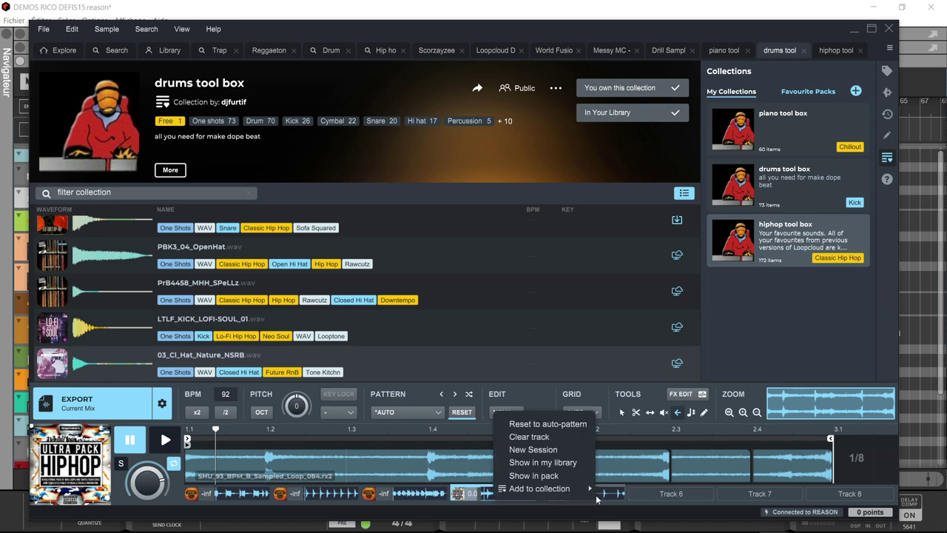
pyautogui.click(572, 440)
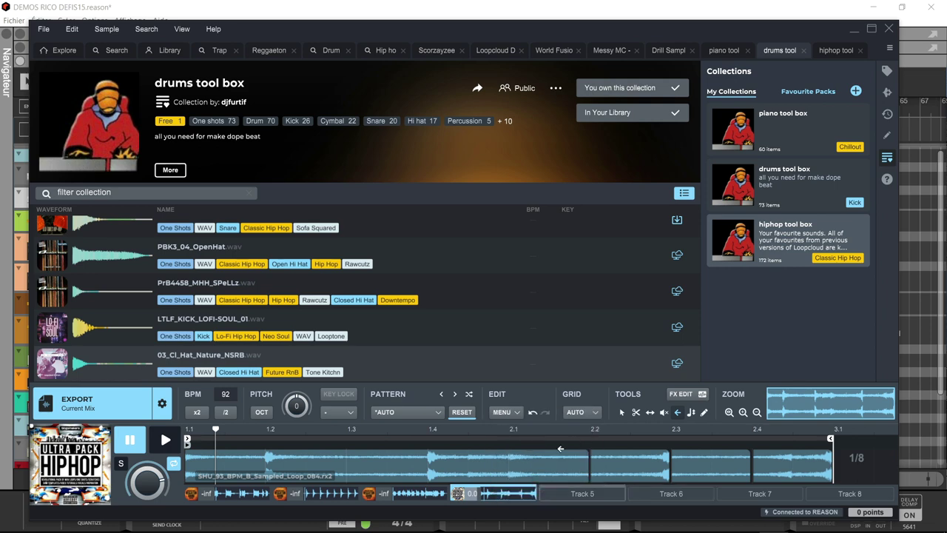
pyautogui.rightClick(518, 490)
pyautogui.click(490, 444)
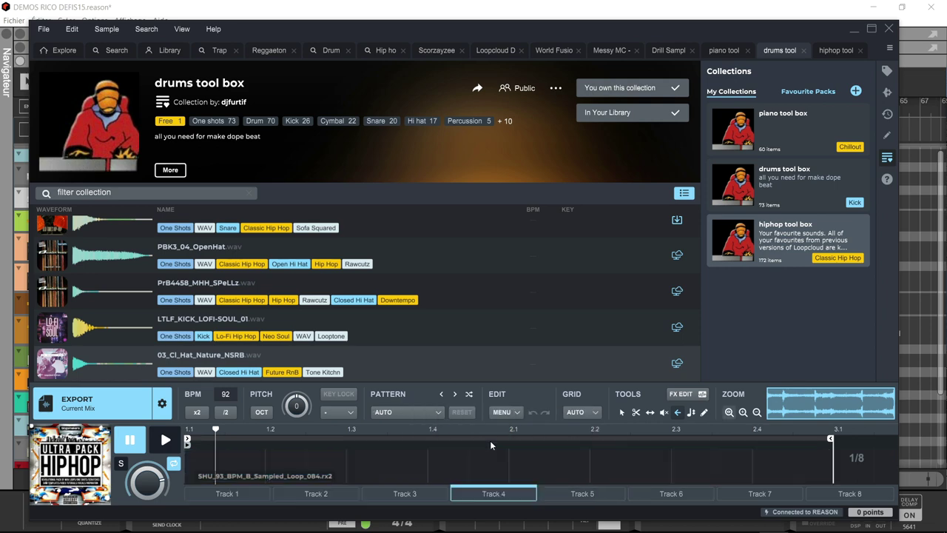
# Step: Load a recently saved session in place of the empty one
pyautogui.moveTo(528, 494)
pyautogui.click(518, 415)
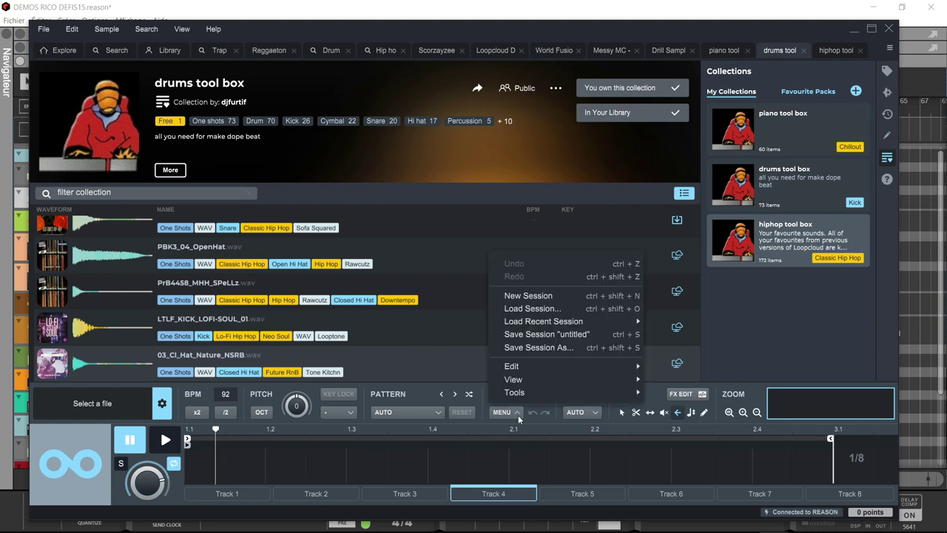
pyautogui.moveTo(582, 367)
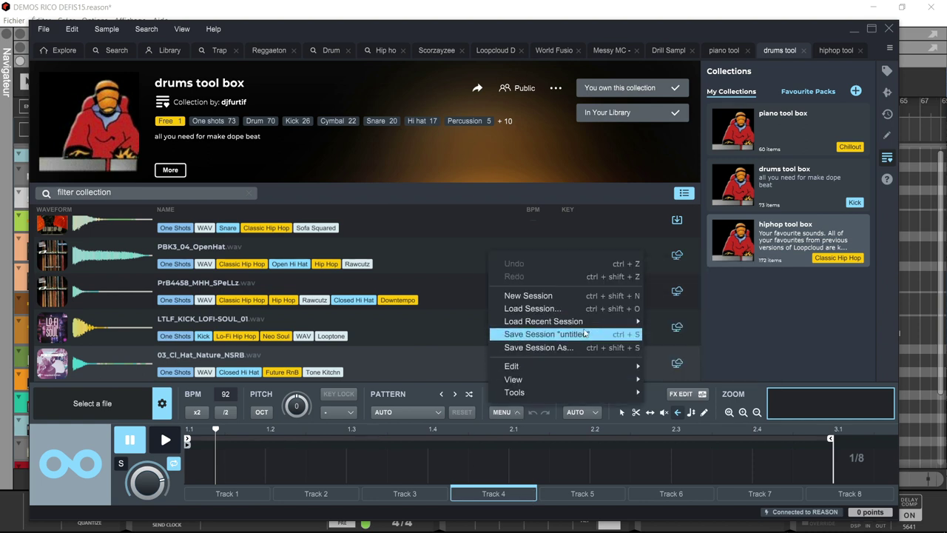
pyautogui.click(688, 296)
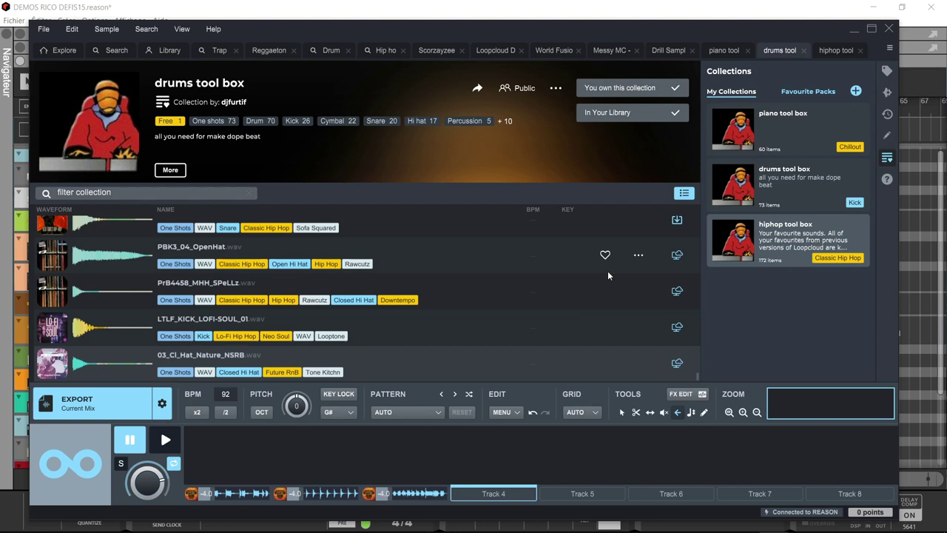
# Step: Minimize Loopcloud to switch to the Reason song, and play it from the start
pyautogui.click(849, 31)
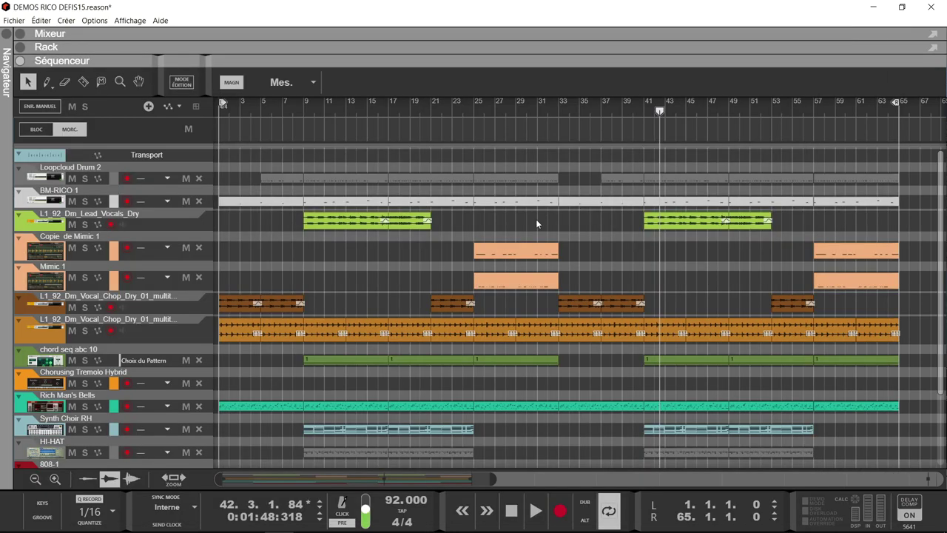
pyautogui.click(216, 111)
pyautogui.press('space')
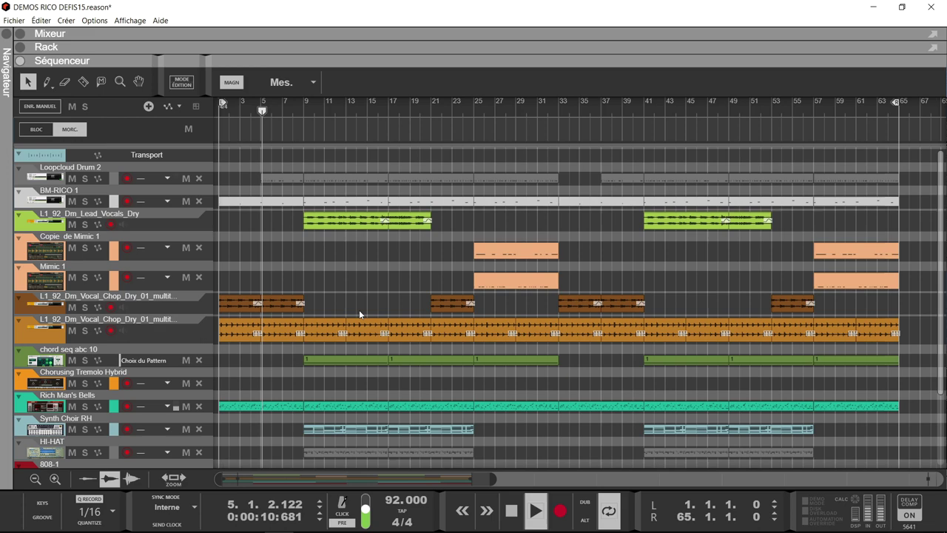
# Step: Show the rack, open the Loopcloud Drum instrument's interface from it, and stop the song's playback
pyautogui.click(44, 47)
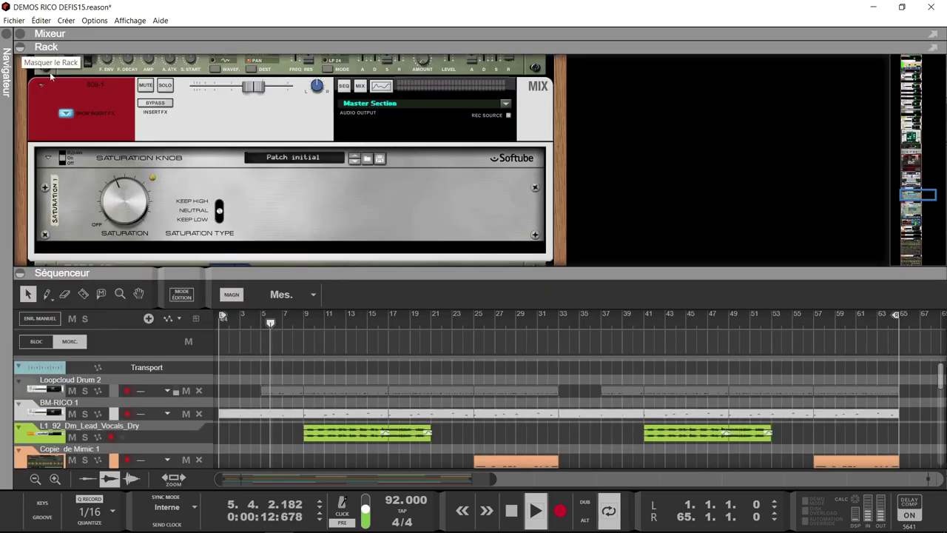
pyautogui.scroll(10, 335, 155)
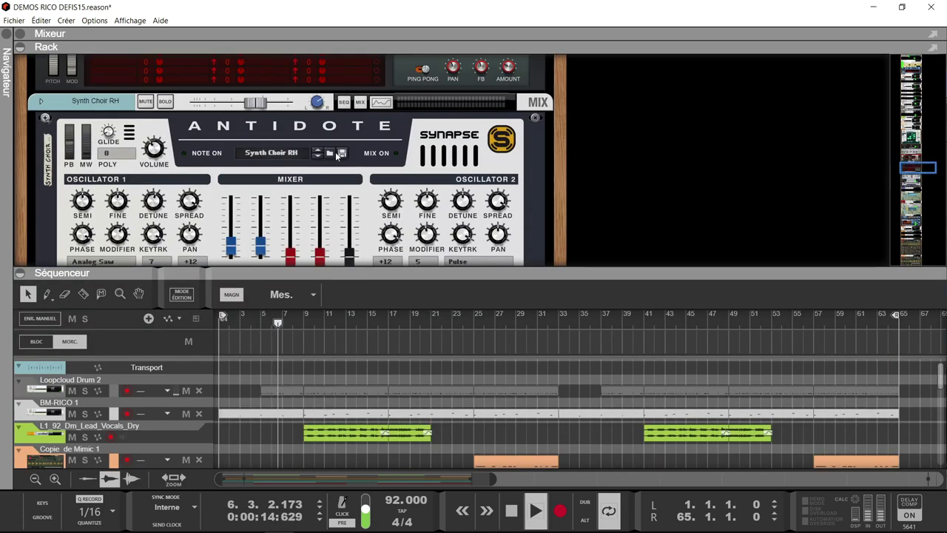
pyautogui.scroll(12, 336, 151)
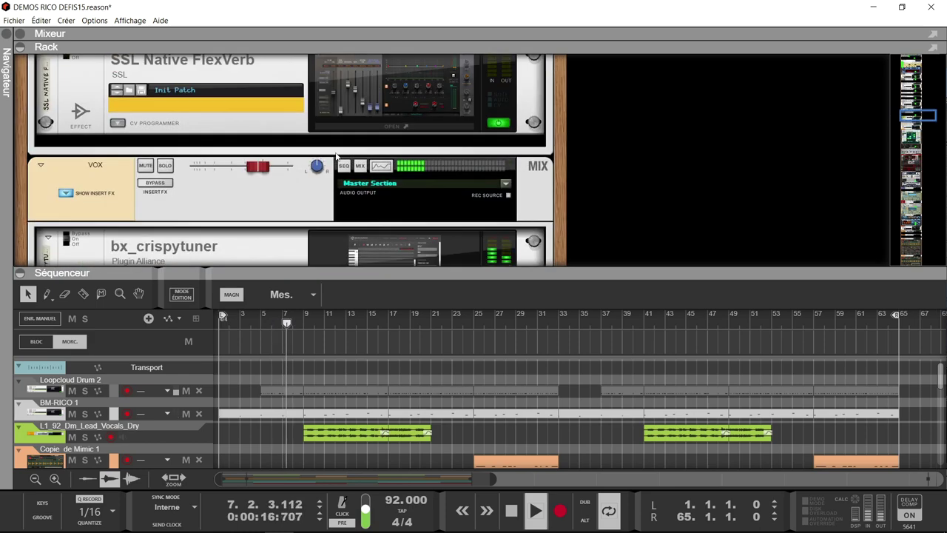
pyautogui.scroll(10, 335, 156)
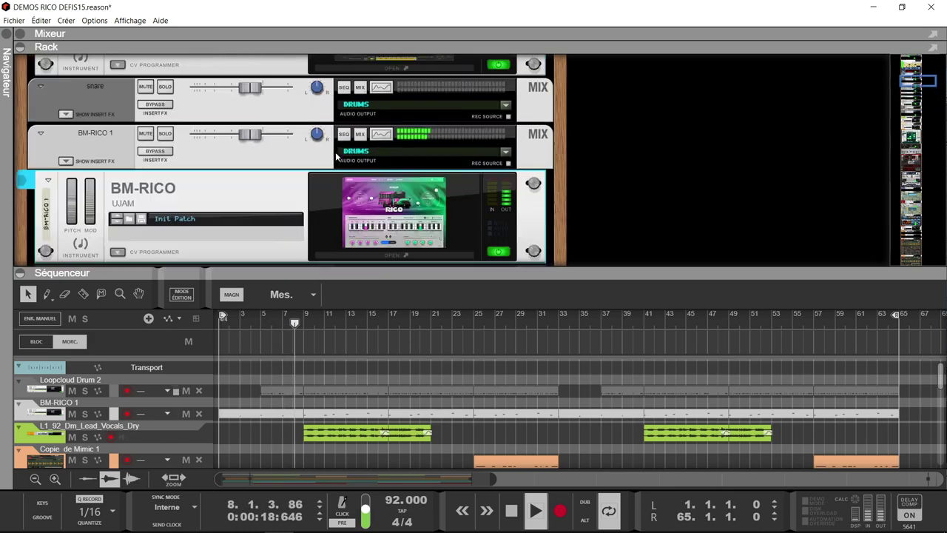
pyautogui.scroll(4, 336, 152)
pyautogui.scroll(-5, 335, 152)
pyautogui.scroll(3, 333, 157)
pyautogui.click(332, 163)
pyautogui.doubleClick(332, 163)
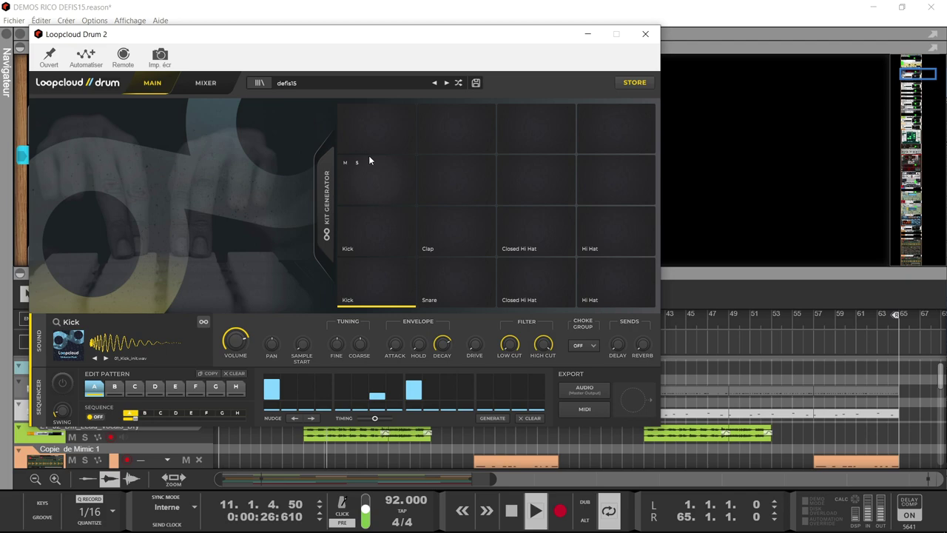
pyautogui.click(738, 189)
pyautogui.click(466, 209)
pyautogui.click(466, 214)
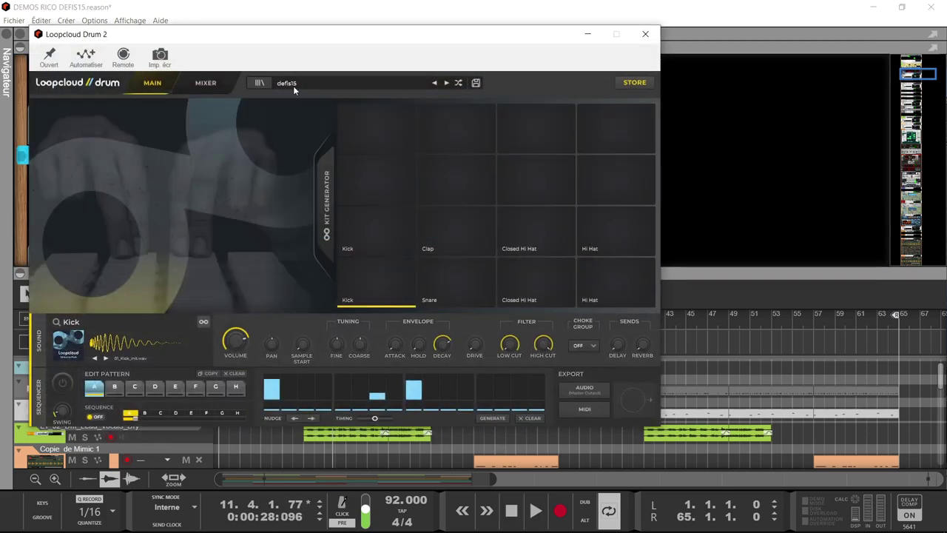
# Step: Browse the drum kit library and the store, filtering the store packs by the Hip Hop genre and clearing that filter
pyautogui.click(258, 83)
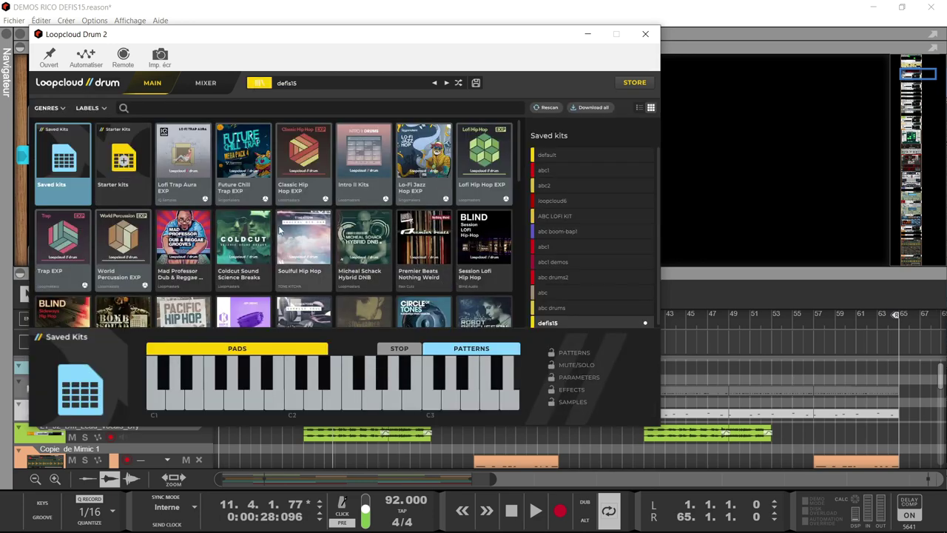
pyautogui.moveTo(519, 150); pyautogui.dragTo(528, 305)
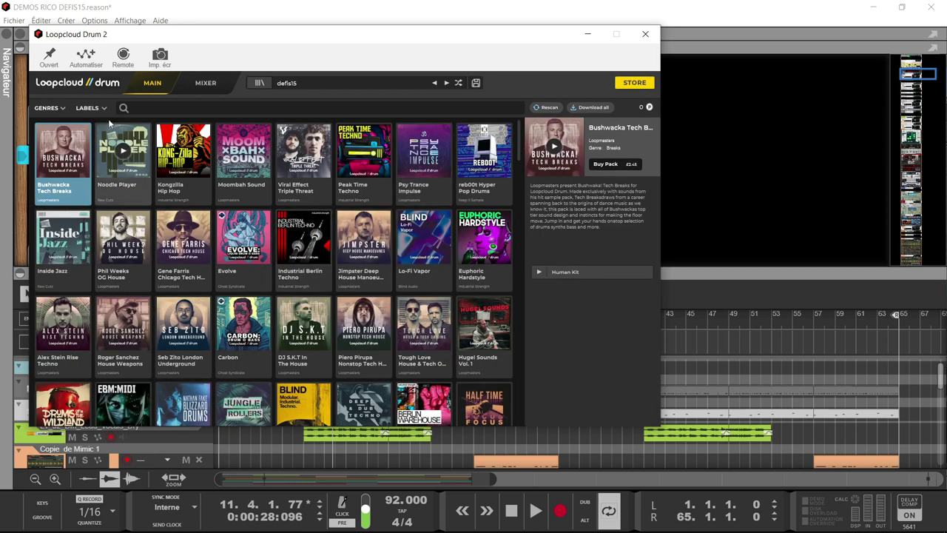
pyautogui.click(63, 108)
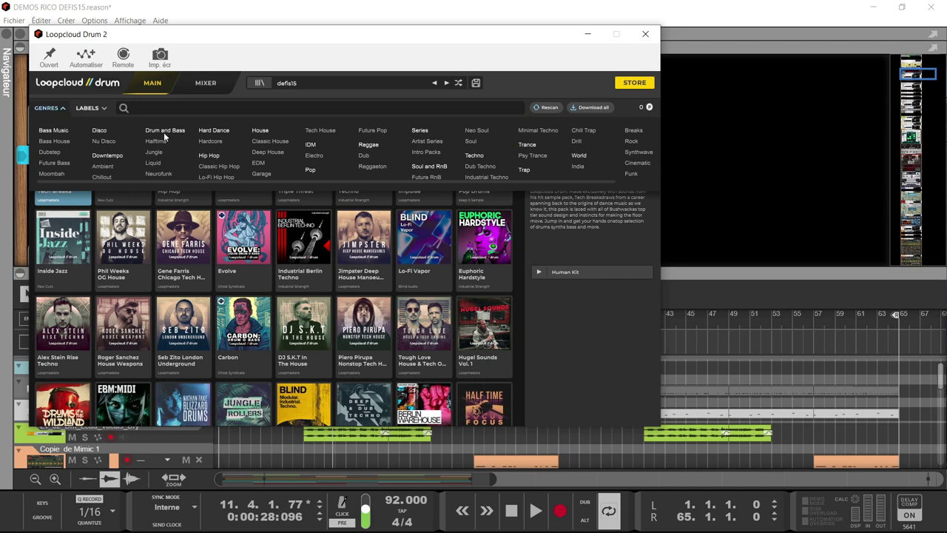
pyautogui.click(209, 154)
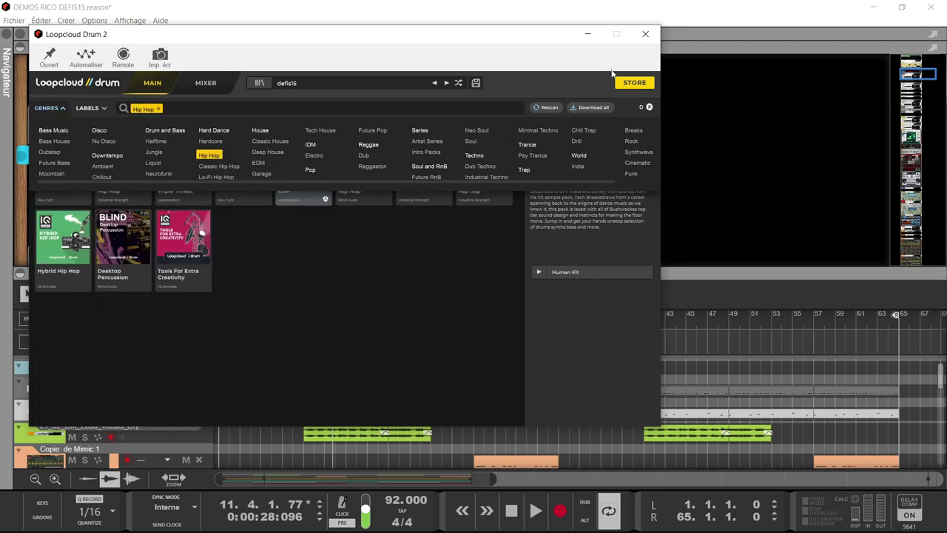
pyautogui.click(280, 96)
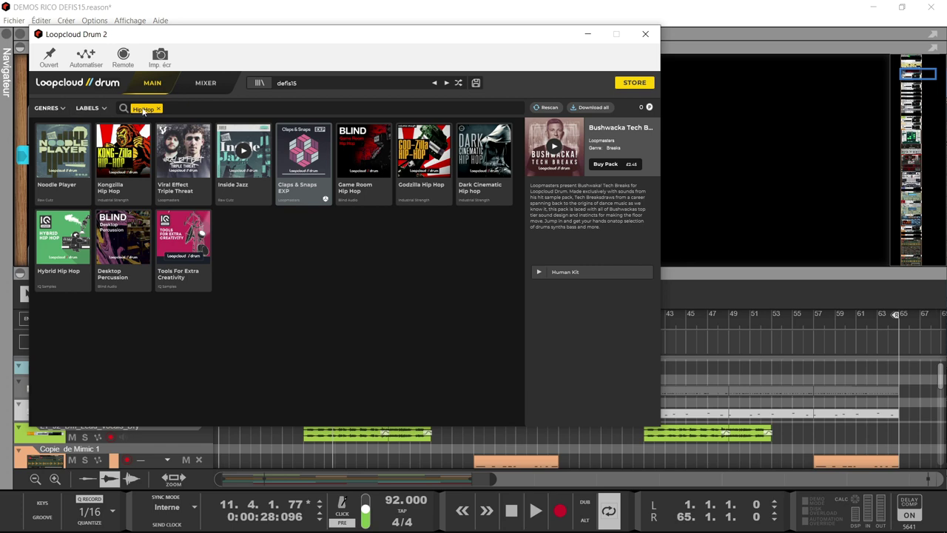
pyautogui.click(157, 109)
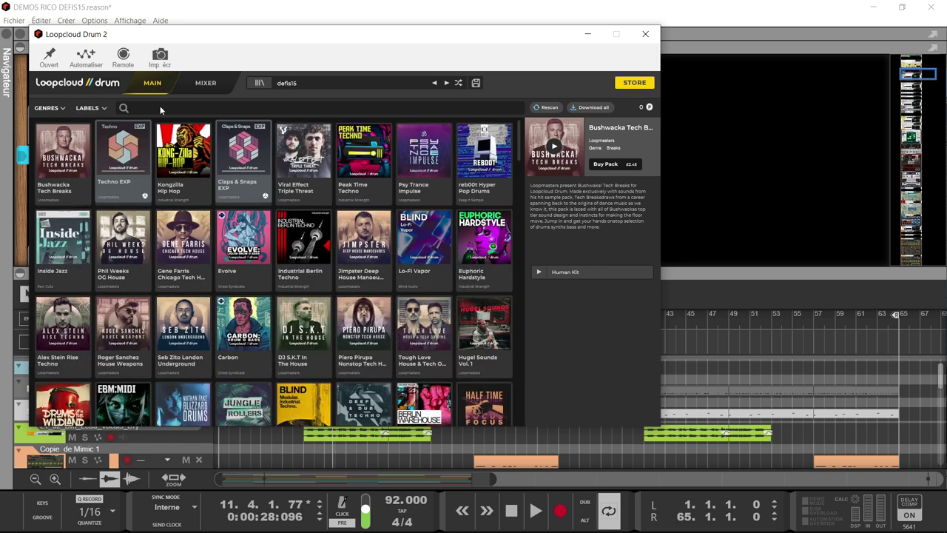
# Step: Filter the store's drum packs by the genres Lo-Fi Hip Hop, Reggae, Soul, Drill and Synthwave
pyautogui.click(66, 109)
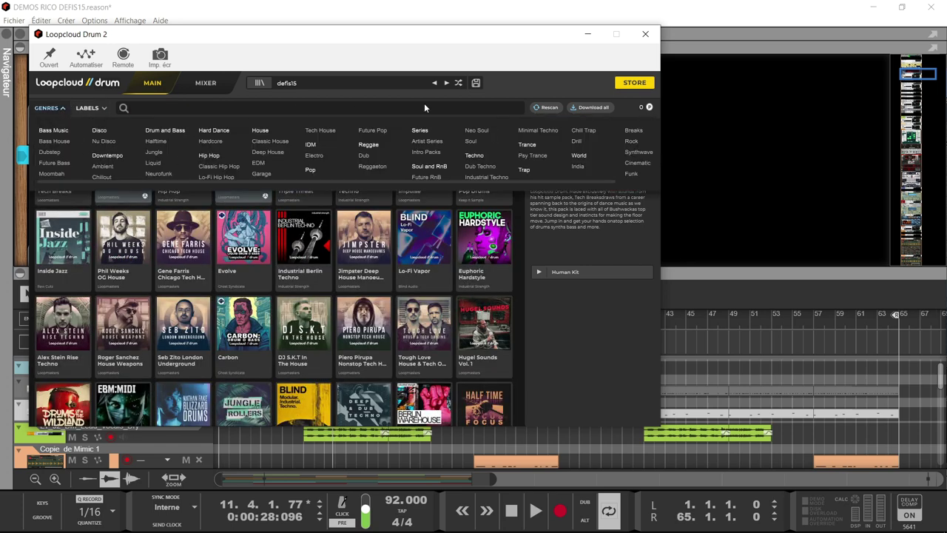
pyautogui.click(216, 177)
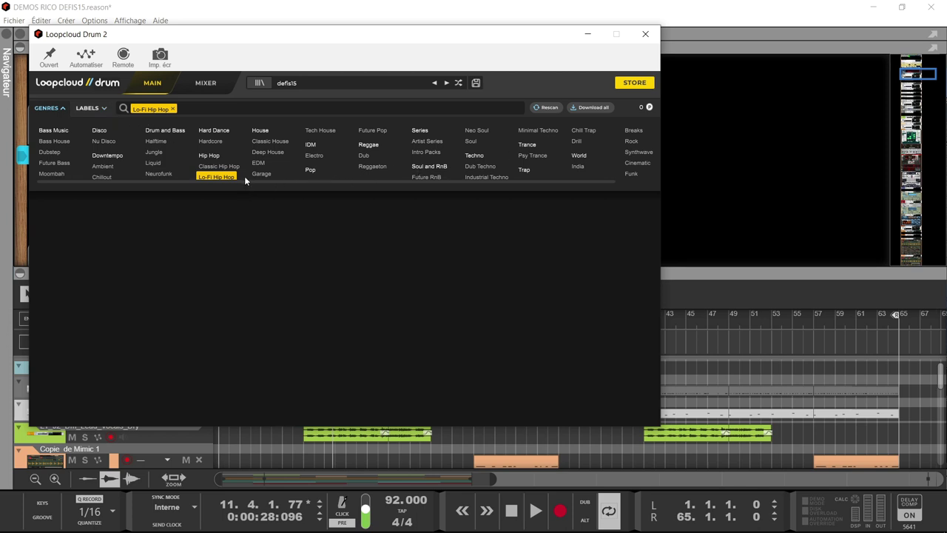
pyautogui.click(368, 145)
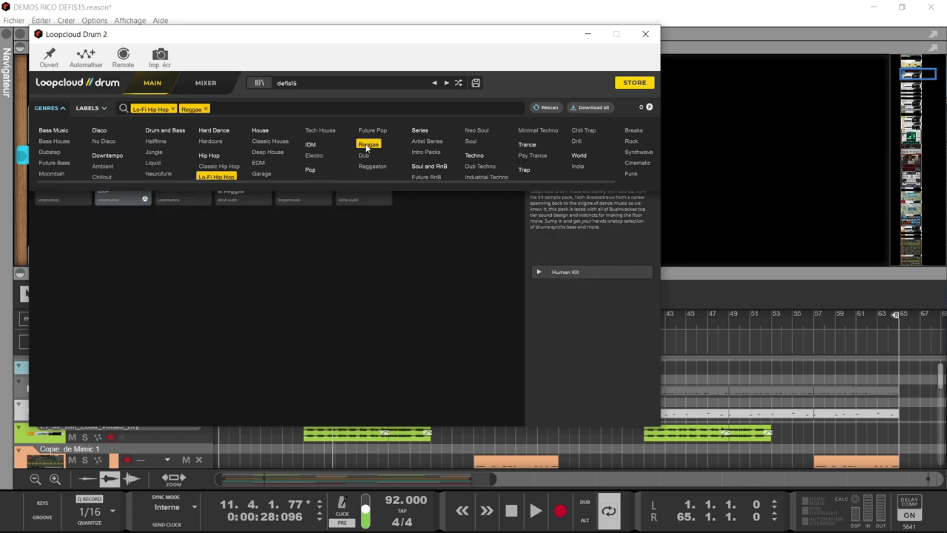
pyautogui.click(470, 141)
pyautogui.click(576, 140)
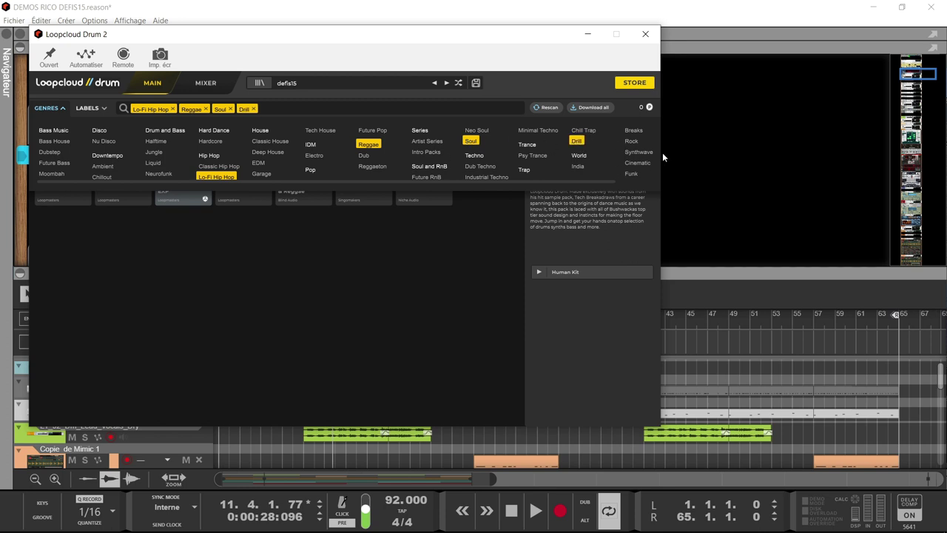
pyautogui.click(636, 151)
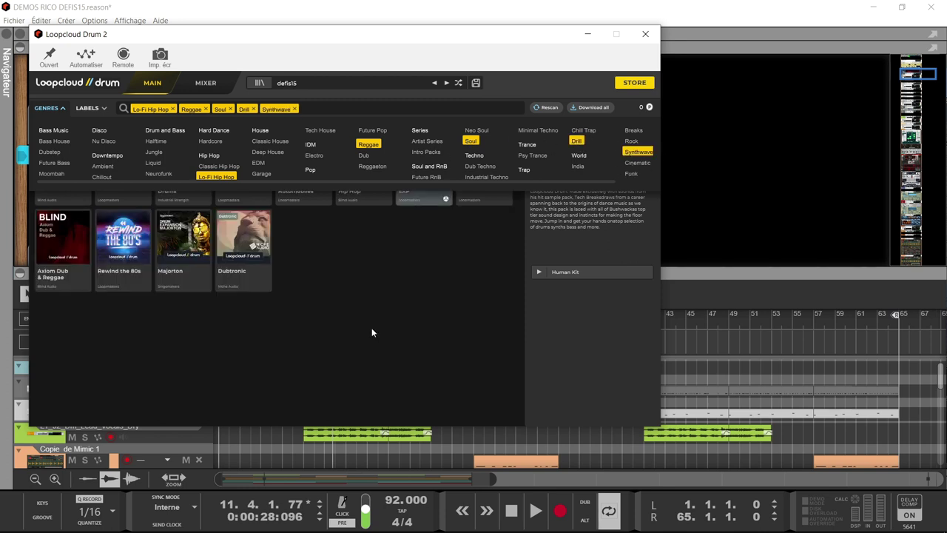
pyautogui.click(141, 105)
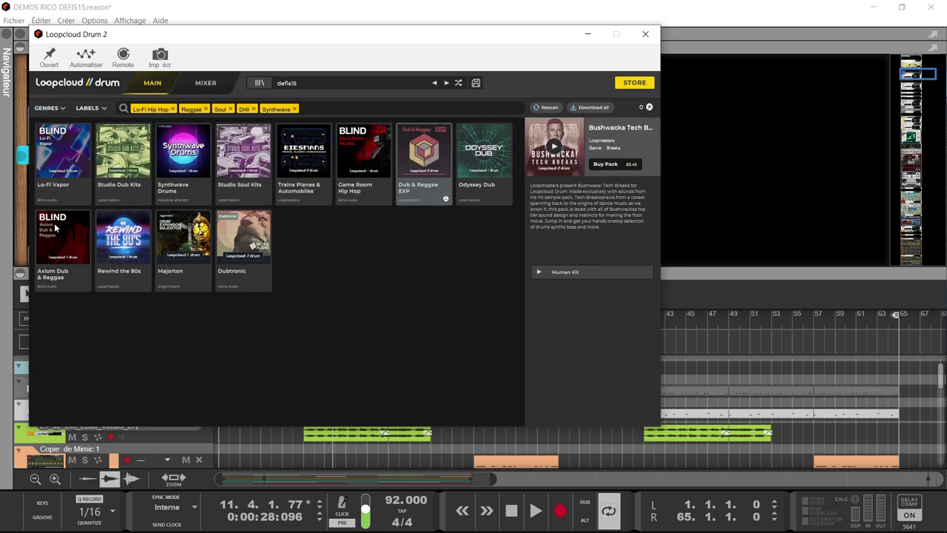
# Step: Remove all genre filters except Synthwave, and preview the Bowie Kit and Expand Kit from the Rewind the 80s pack
pyautogui.click(174, 109)
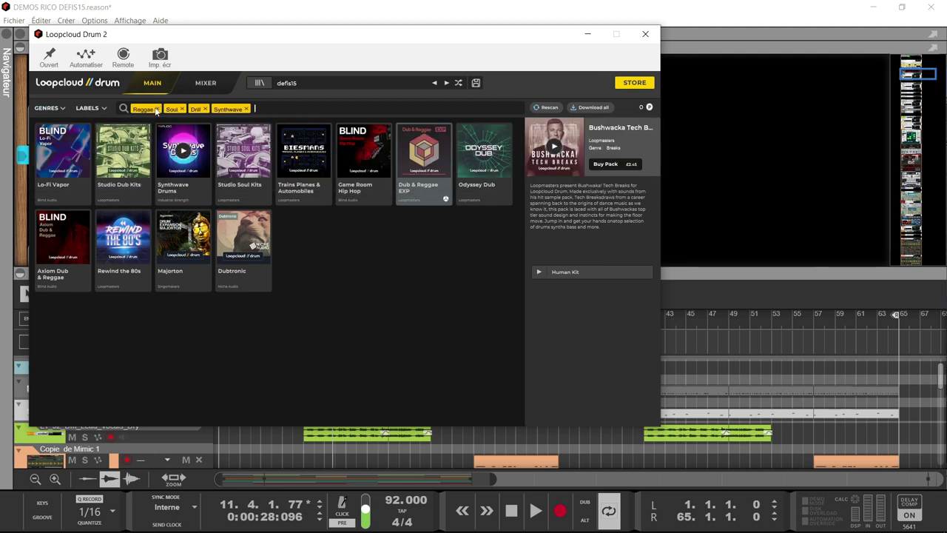
pyautogui.click(157, 109)
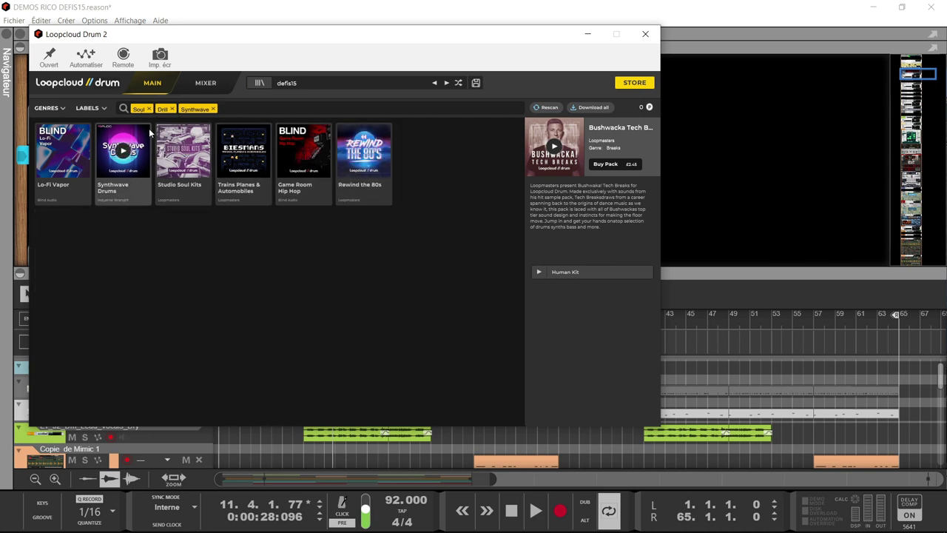
pyautogui.click(172, 108)
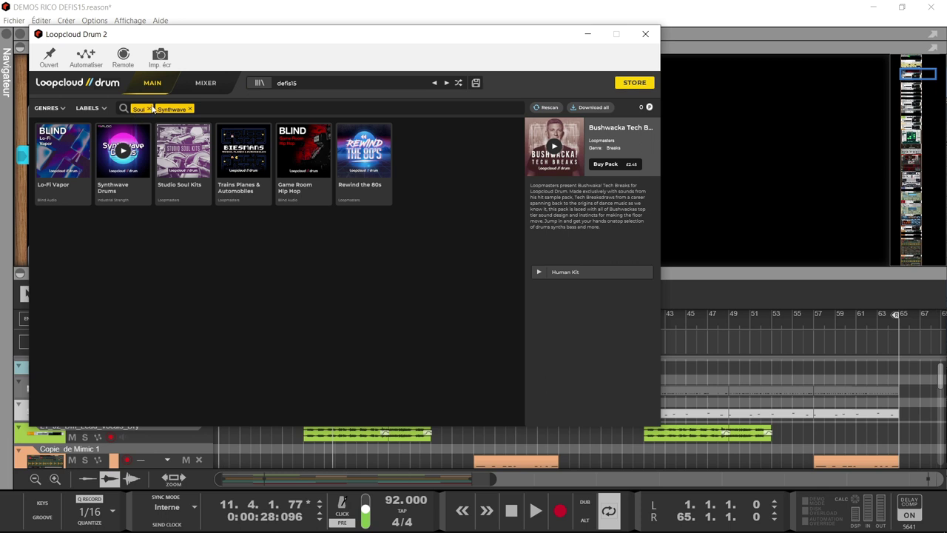
pyautogui.click(149, 108)
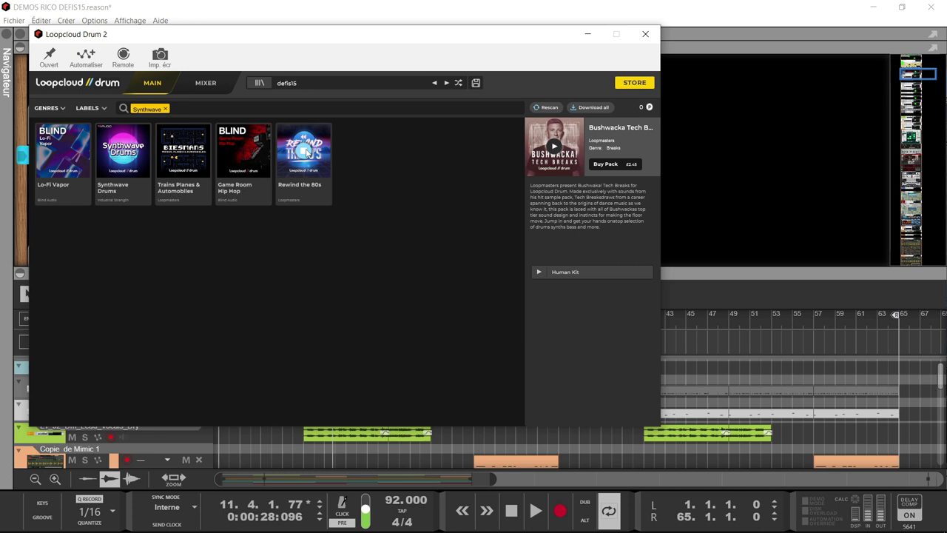
pyautogui.click(320, 171)
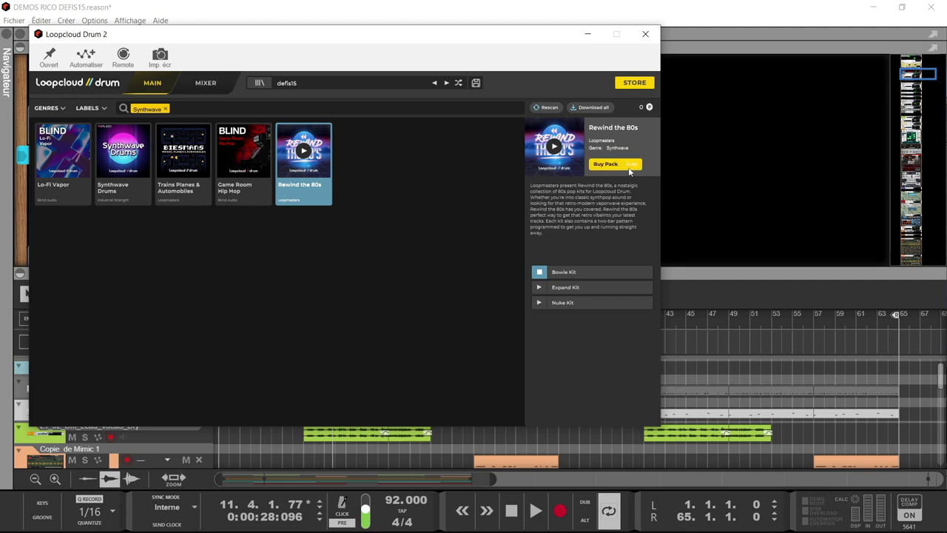
pyautogui.click(538, 287)
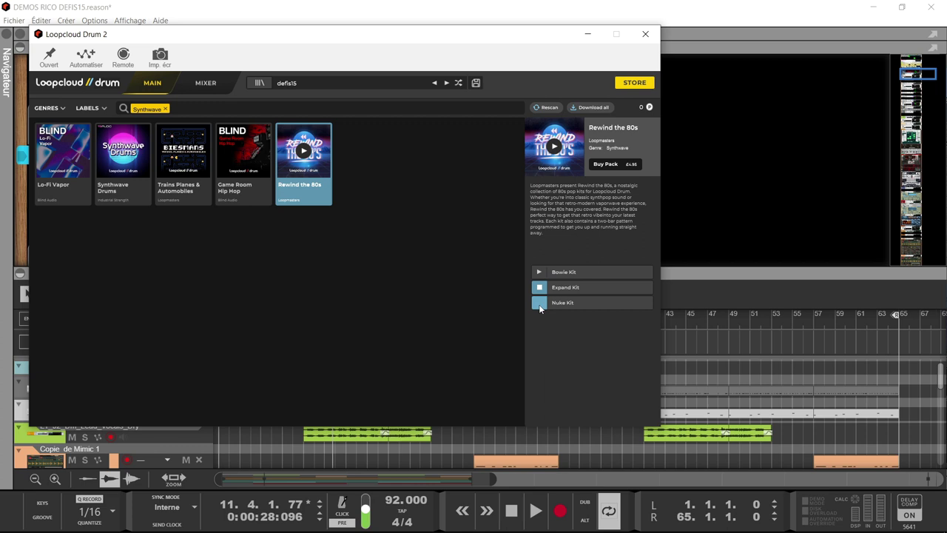
# Step: Examine the drum mixer's effects and channels and the library's saved kits, and close the Loopcloud Drum window
pyautogui.click(206, 83)
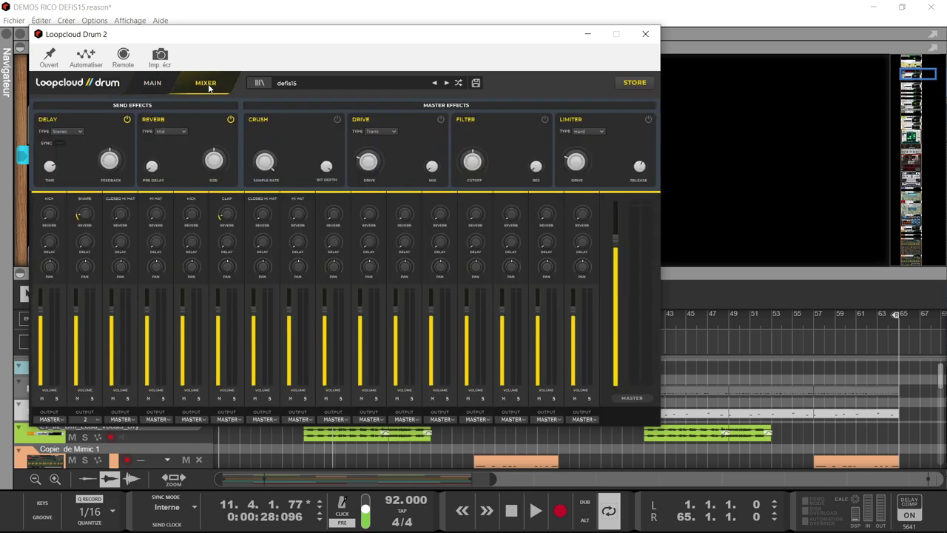
pyautogui.click(263, 84)
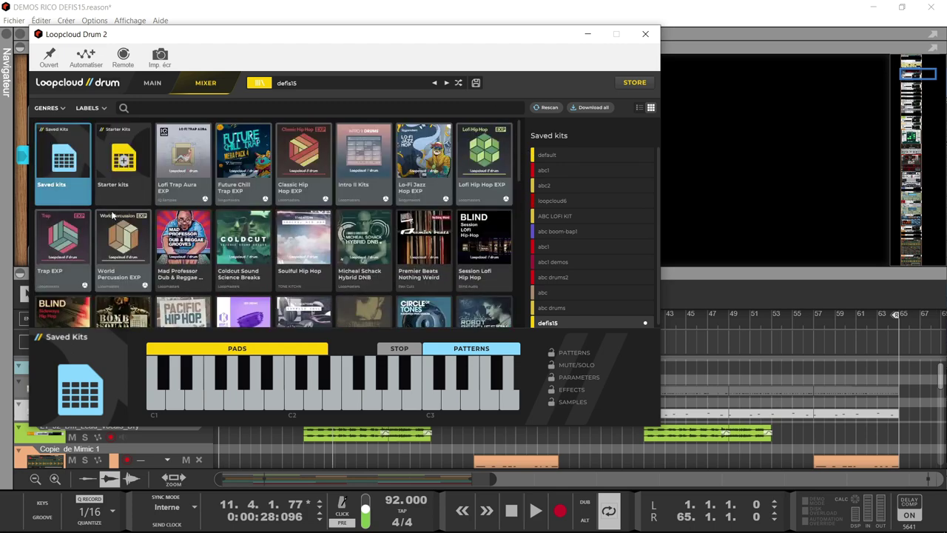
pyautogui.scroll(-1, 590, 172)
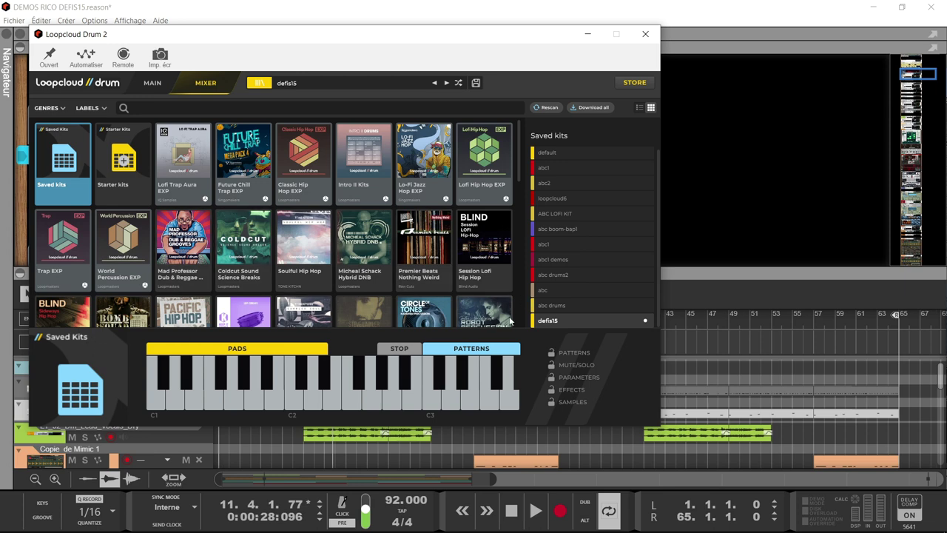
pyautogui.moveTo(521, 170); pyautogui.dragTo(536, 334)
pyautogui.click(646, 34)
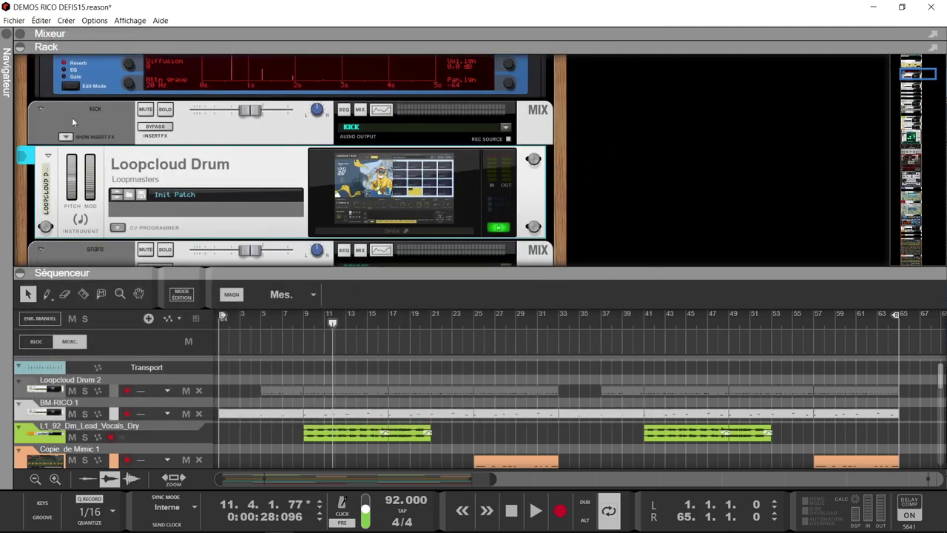
# Step: Find Loopcloud Play among the Loopmasters instruments in the browser and add it to the rack in an empty slot
pyautogui.click(6, 42)
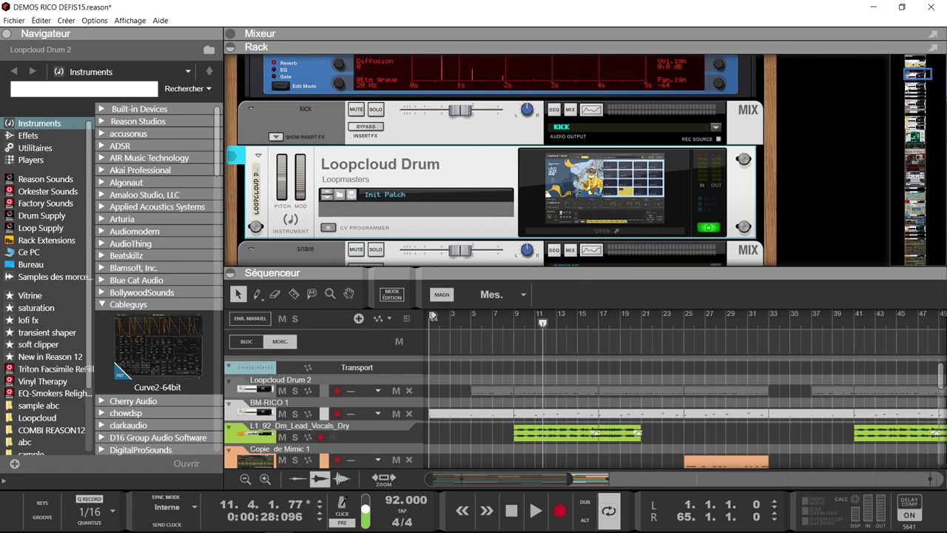
pyautogui.scroll(-3, 291, 124)
pyautogui.scroll(-10, 291, 148)
pyautogui.scroll(-10, 221, 272)
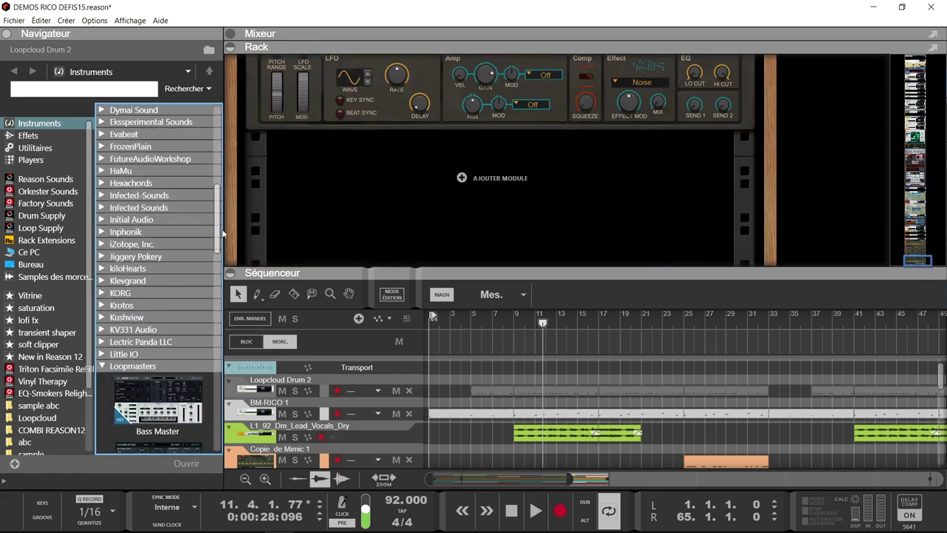
pyautogui.scroll(-5, 221, 273)
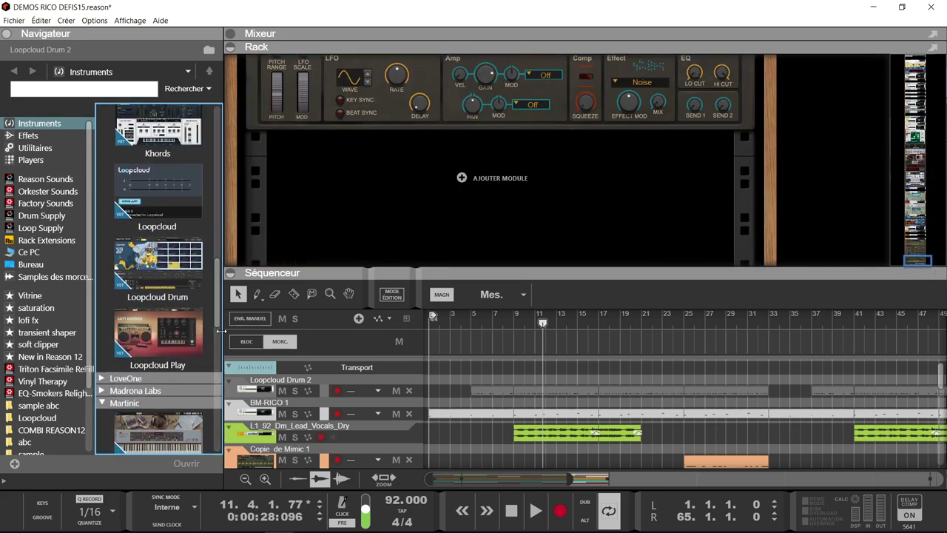
pyautogui.moveTo(198, 344); pyautogui.dragTo(385, 199)
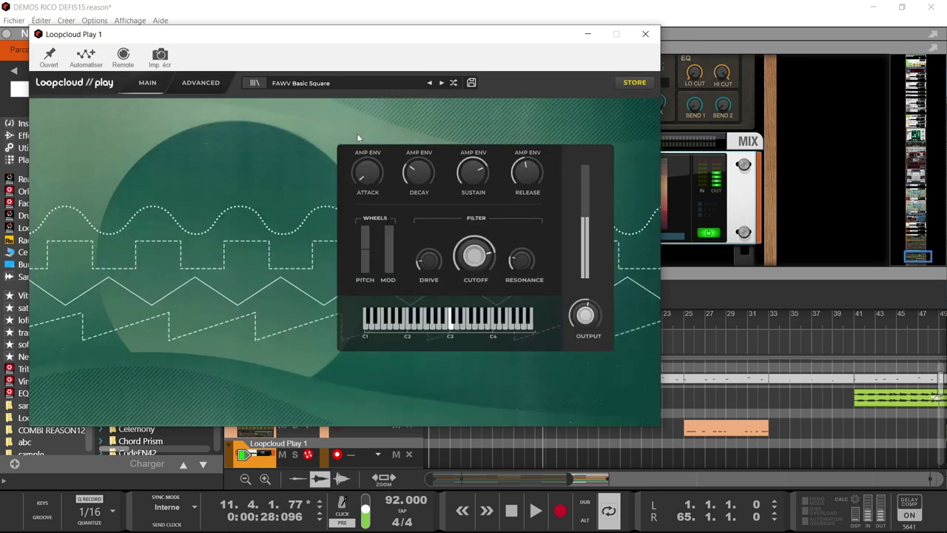
# Step: Rescan the content in Loopcloud Play's preset library, and display the instrument's advanced sound parameters
pyautogui.click(255, 83)
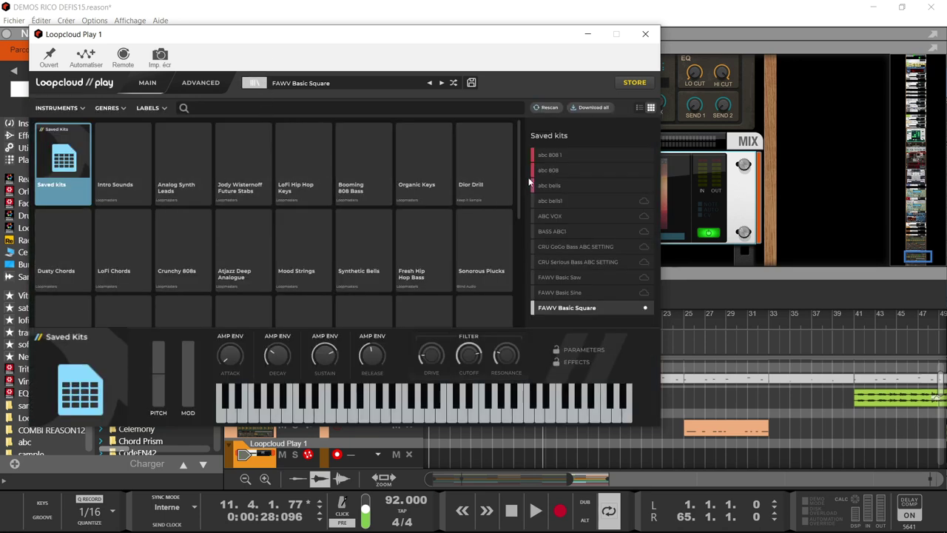
pyautogui.click(542, 107)
pyautogui.moveTo(520, 192); pyautogui.dragTo(516, 161)
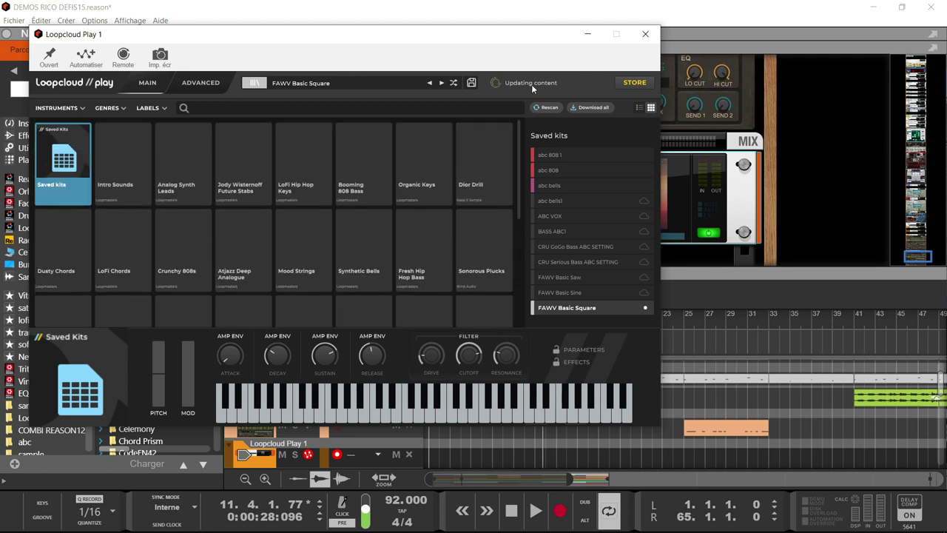
pyautogui.click(200, 84)
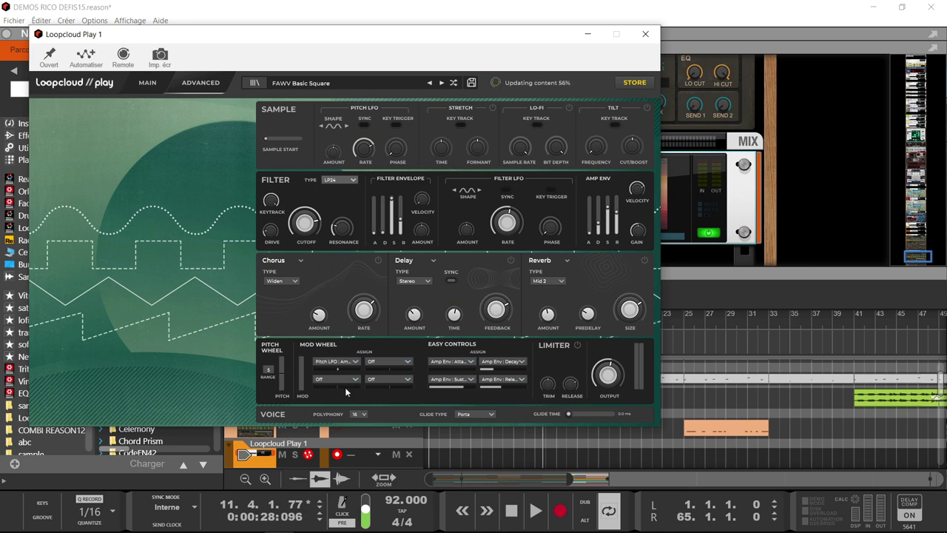
# Step: Close the Loopcloud Play window, and view the defis15 kit's main page and mixer in the Loopcloud Drum below the kick channel
pyautogui.click(147, 82)
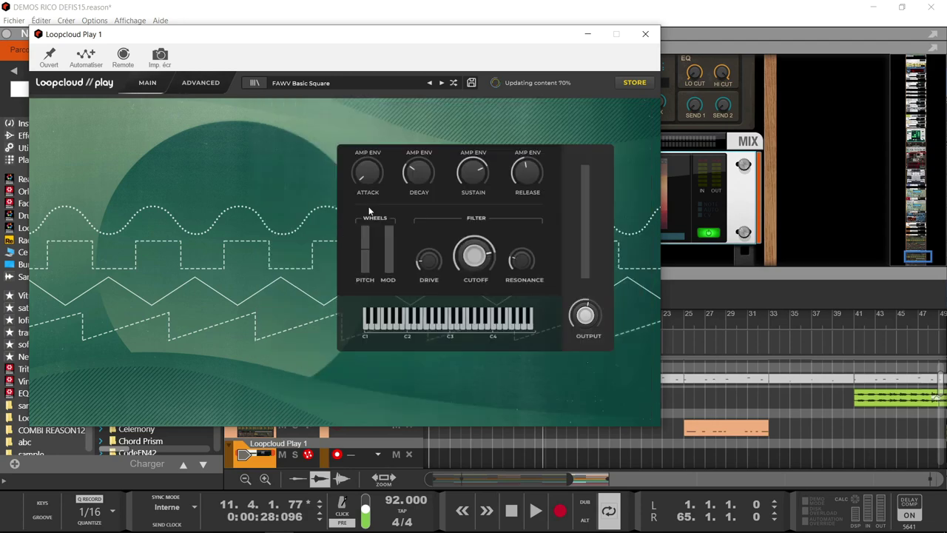
pyautogui.click(645, 34)
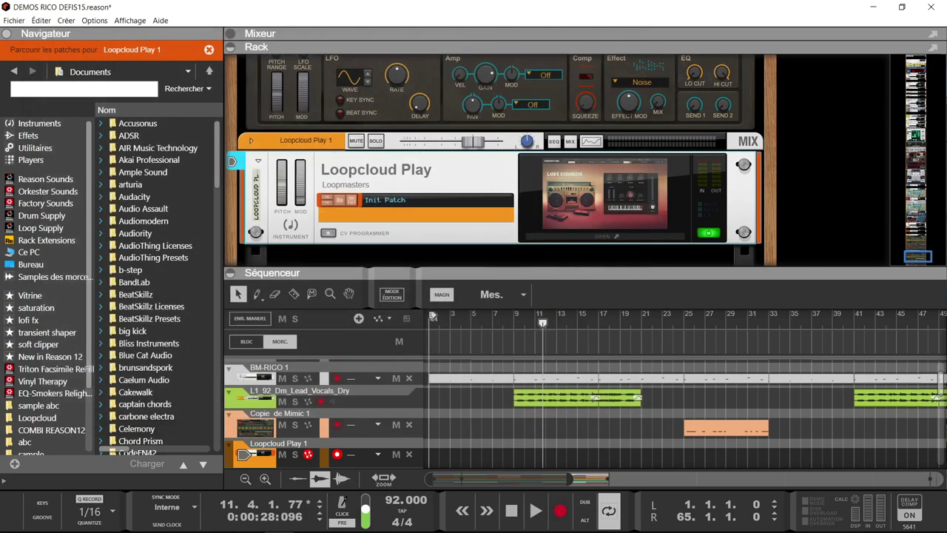
pyautogui.moveTo(918, 251); pyautogui.dragTo(925, 70)
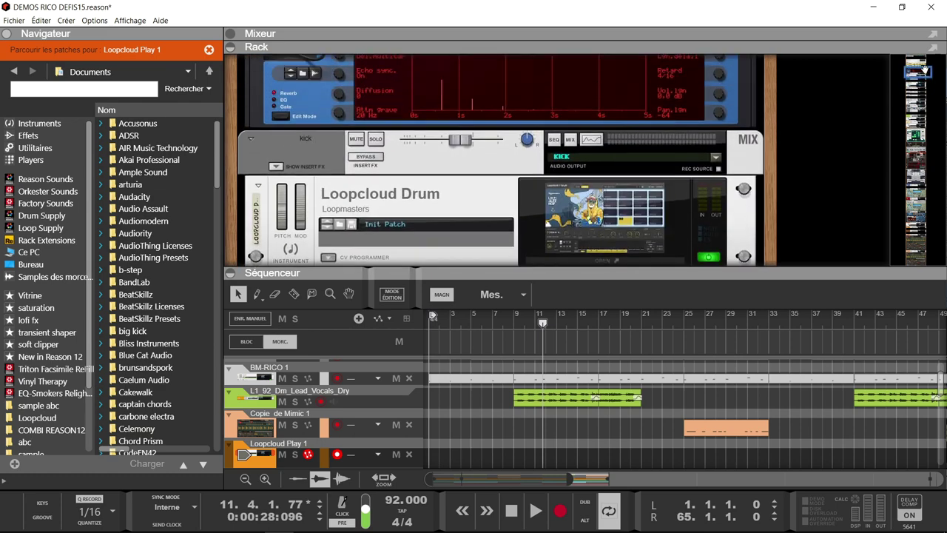
pyautogui.click(612, 211)
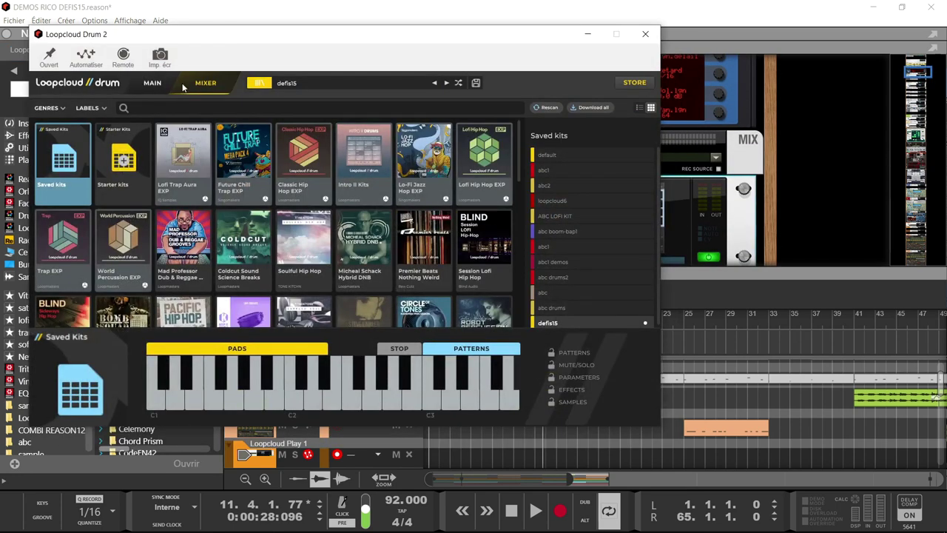
pyautogui.click(156, 84)
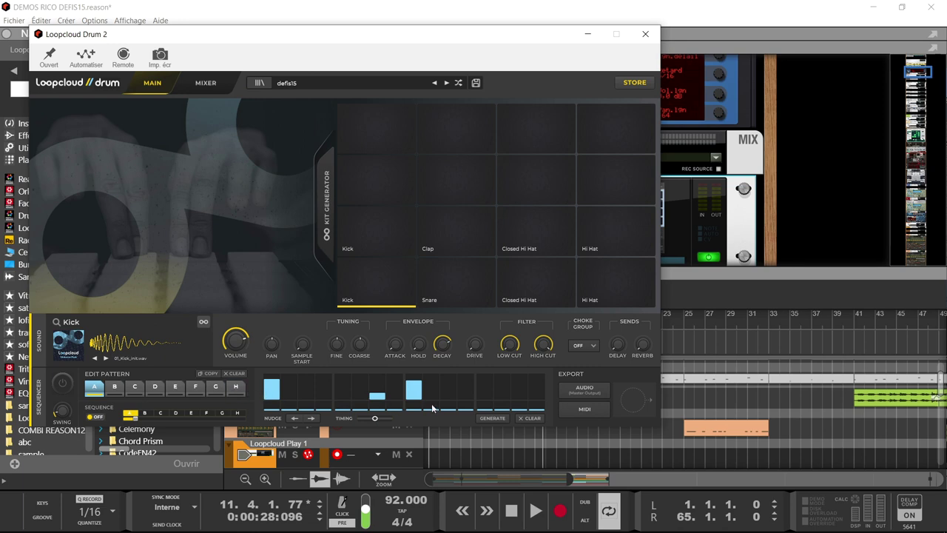
pyautogui.click(206, 82)
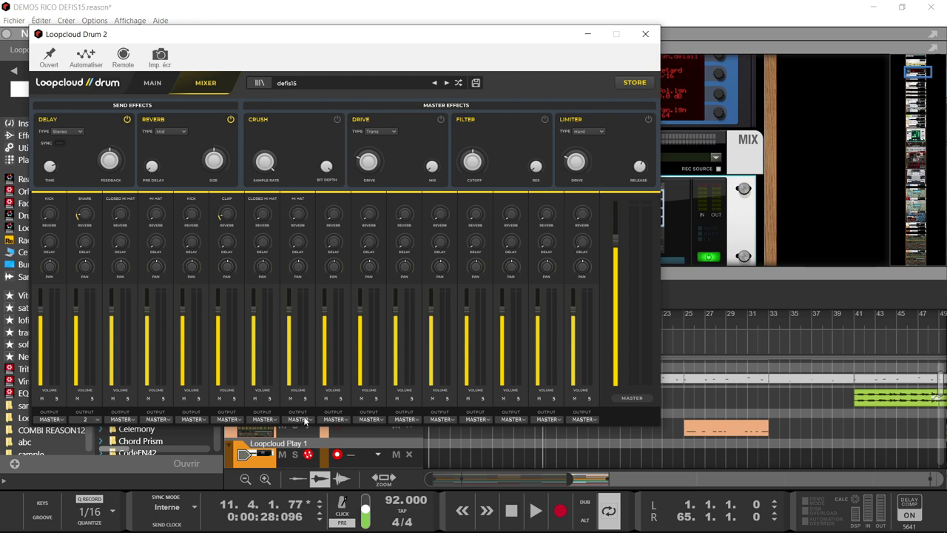
# Step: Close the Loopcloud Drum window and expose the instrument's optional audio outputs on the back of the rack, with the sequencer folded away
pyautogui.click(731, 204)
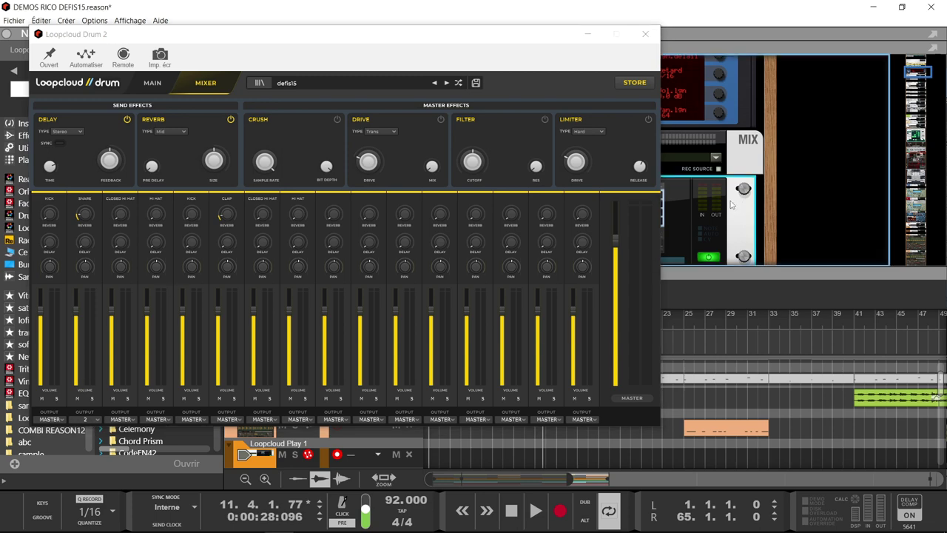
pyautogui.press('Tab')
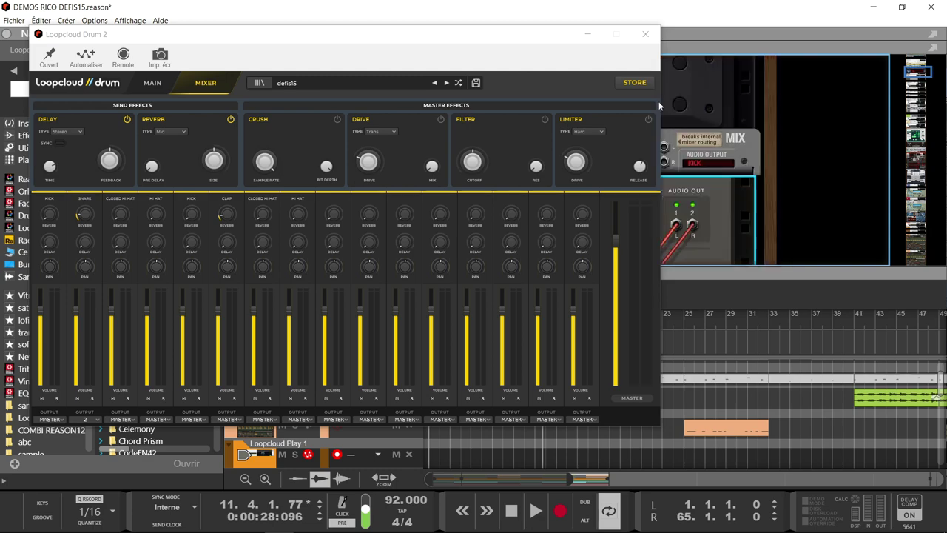
pyautogui.click(645, 34)
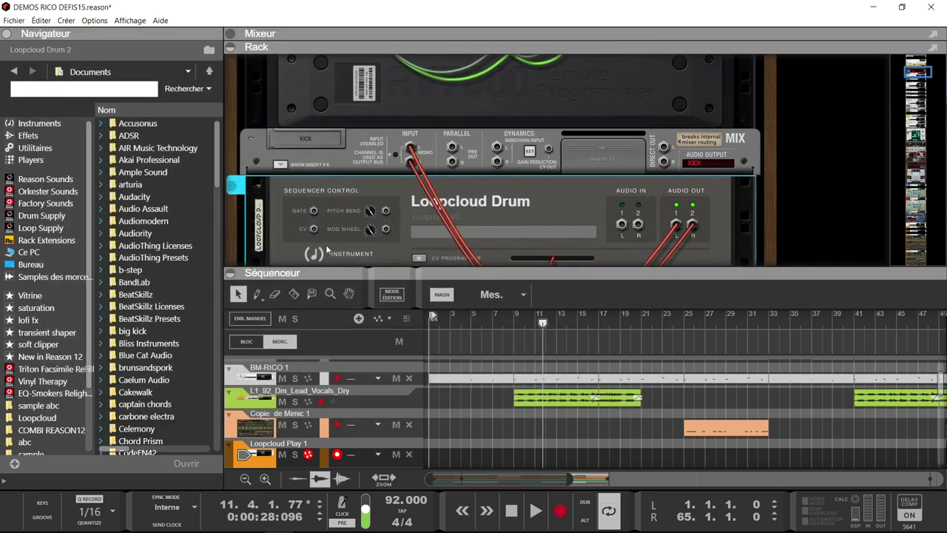
pyautogui.click(231, 274)
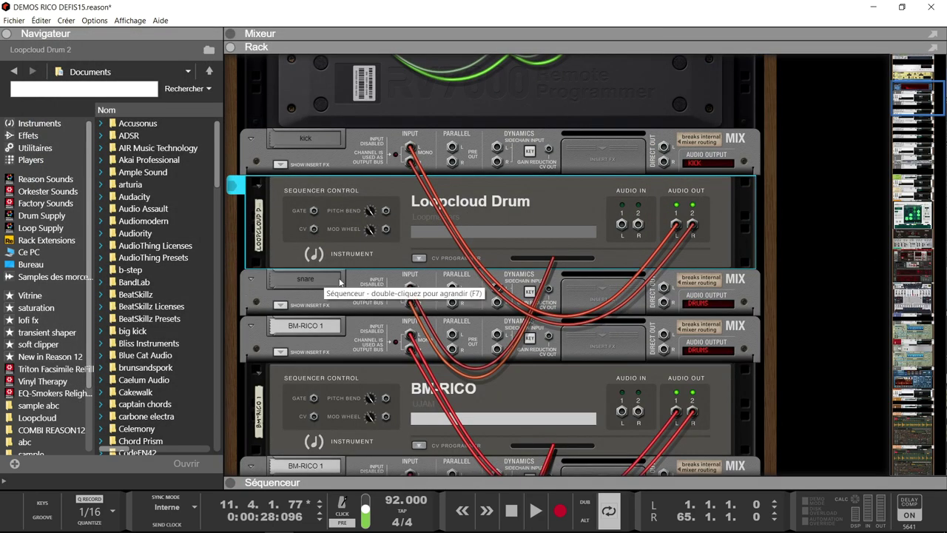
pyautogui.click(420, 257)
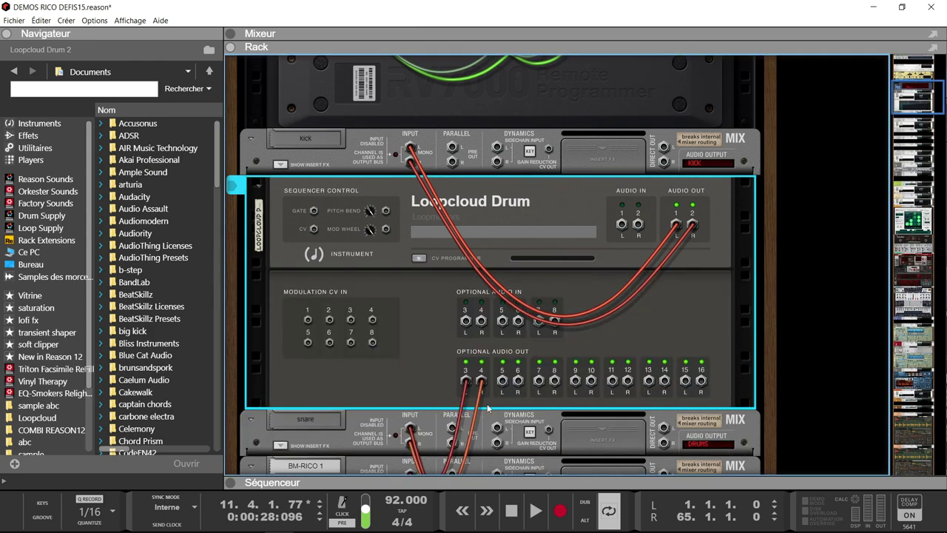
# Step: Inspect the routing options for Loopcloud Drum's optional audio output 5 and the cabling into the snare mix channel
pyautogui.rightClick(500, 382)
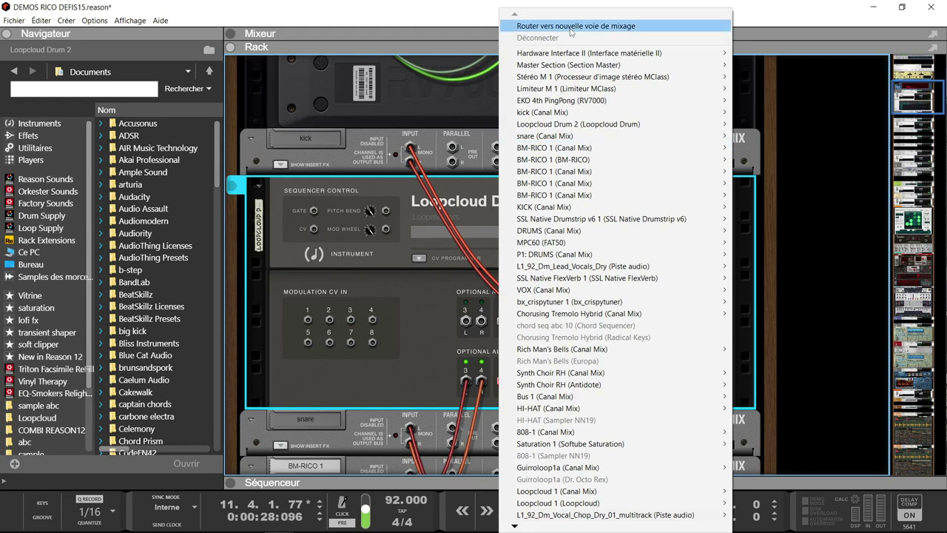
pyautogui.click(415, 339)
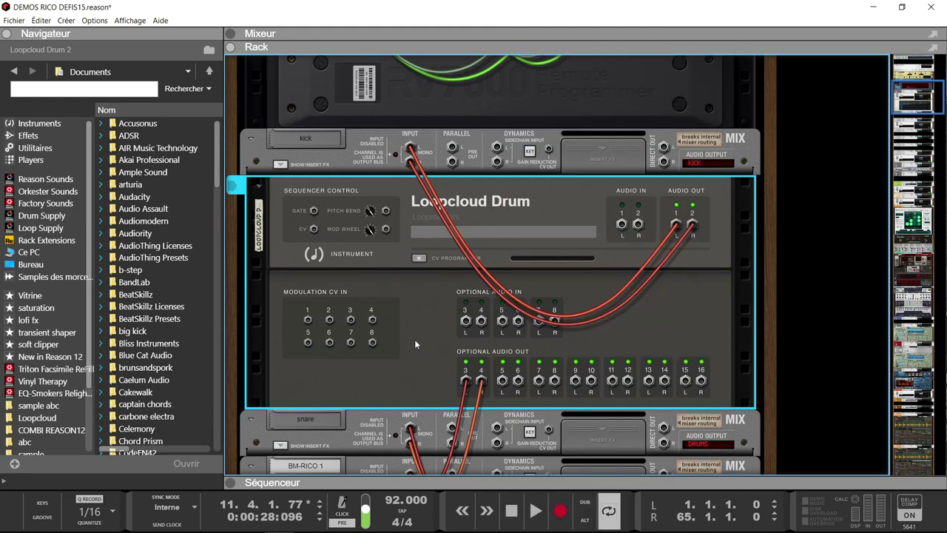
pyautogui.scroll(-2, 438, 369)
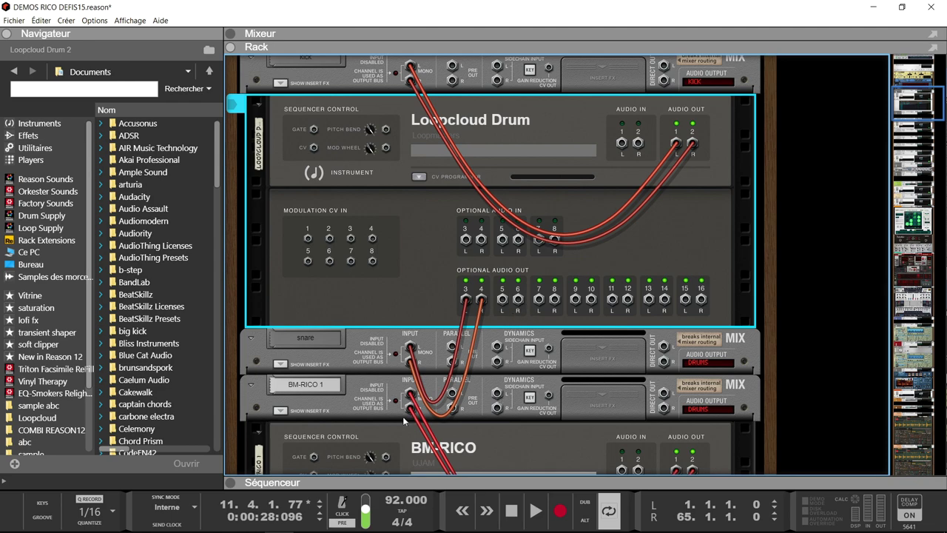
# Step: Return to the rack's front, examine the output choices for the first Closed Hi Hat channel in Loopcloud Drum's mixer, and close the window
pyautogui.press('Tab')
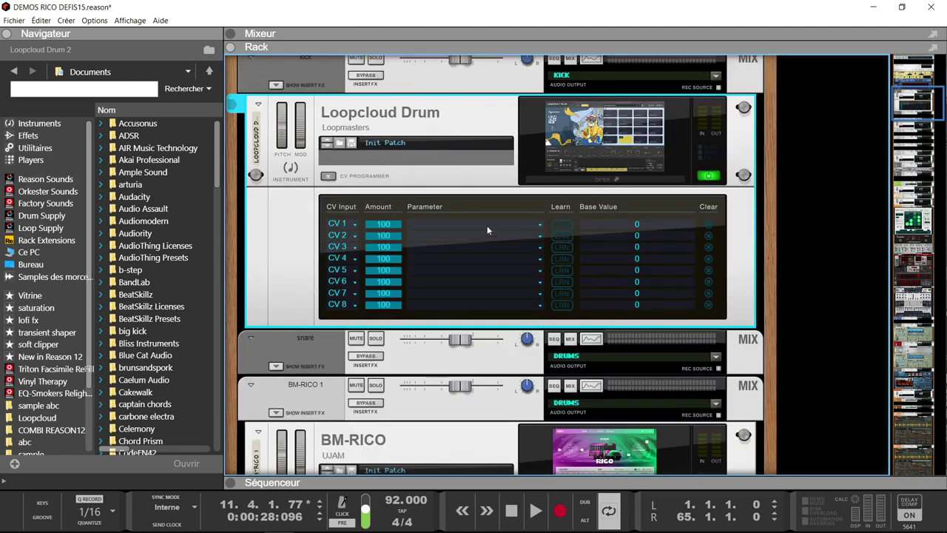
pyautogui.click(529, 174)
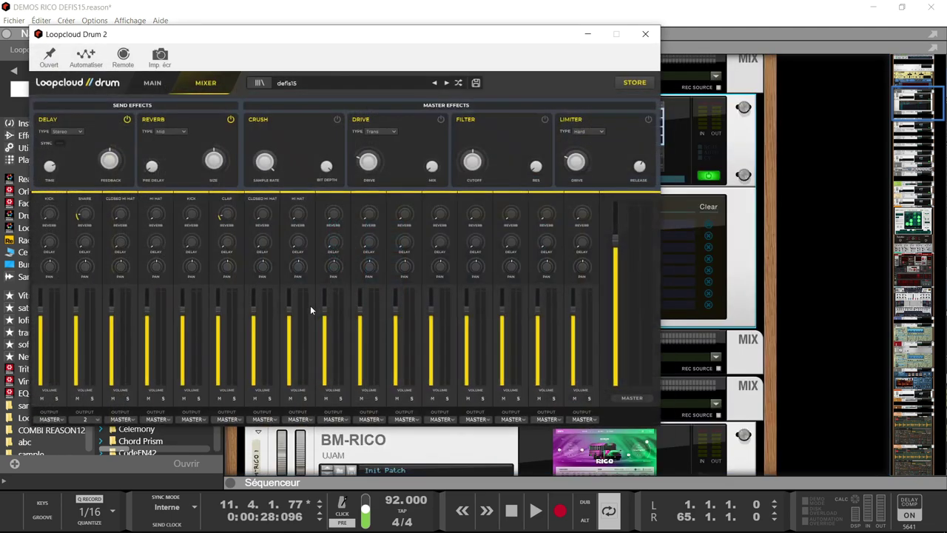
pyautogui.click(122, 419)
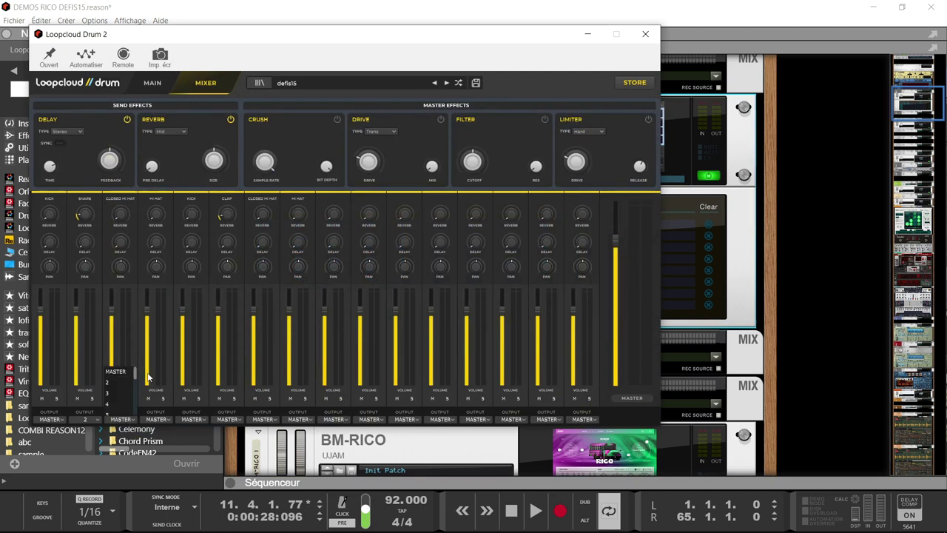
pyautogui.moveTo(134, 375)
pyautogui.mouseDown()
pyautogui.moveTo(134, 412)
pyautogui.moveTo(139, 360)
pyautogui.mouseUp()
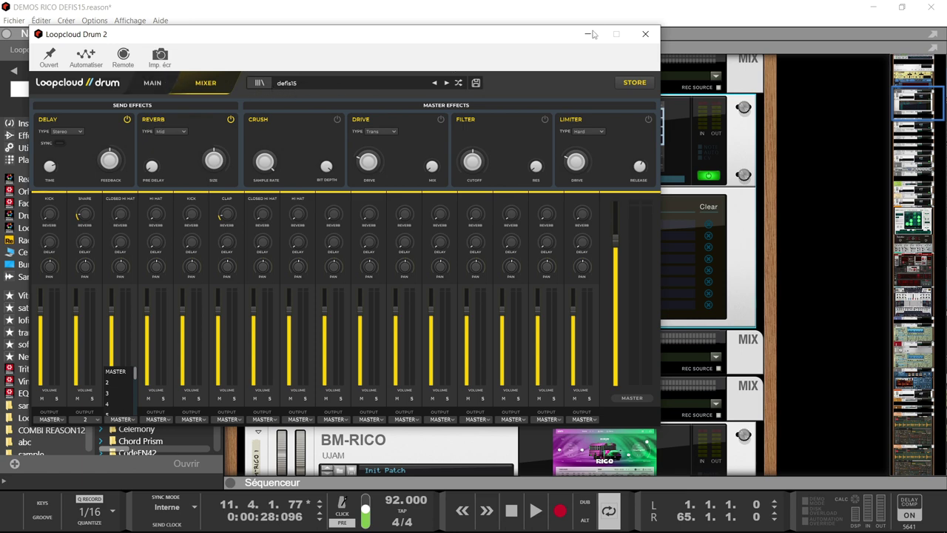
pyautogui.click(645, 34)
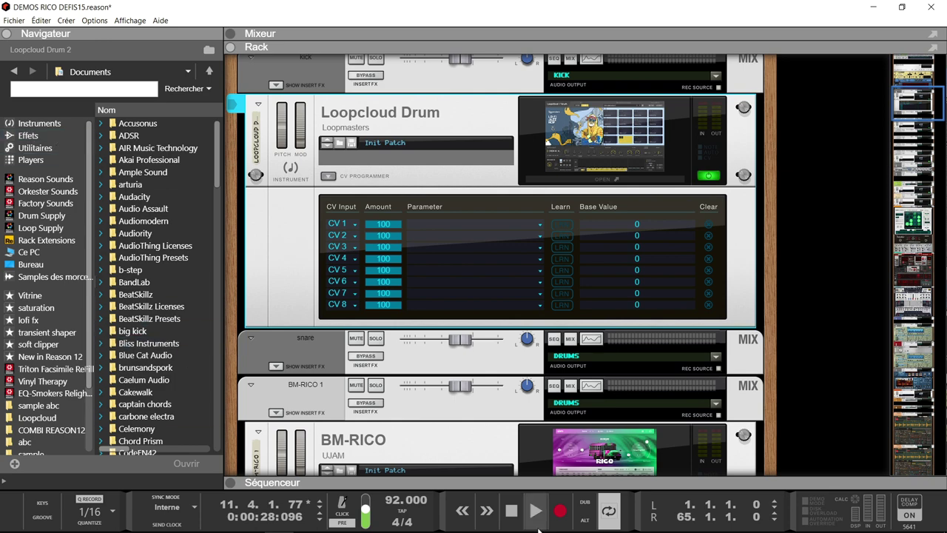
# Step: Switch to the Loopcloud app and close all open collection, pack and search pages, keeping only Explore, Search and Library
pyautogui.moveTo(858, 527)
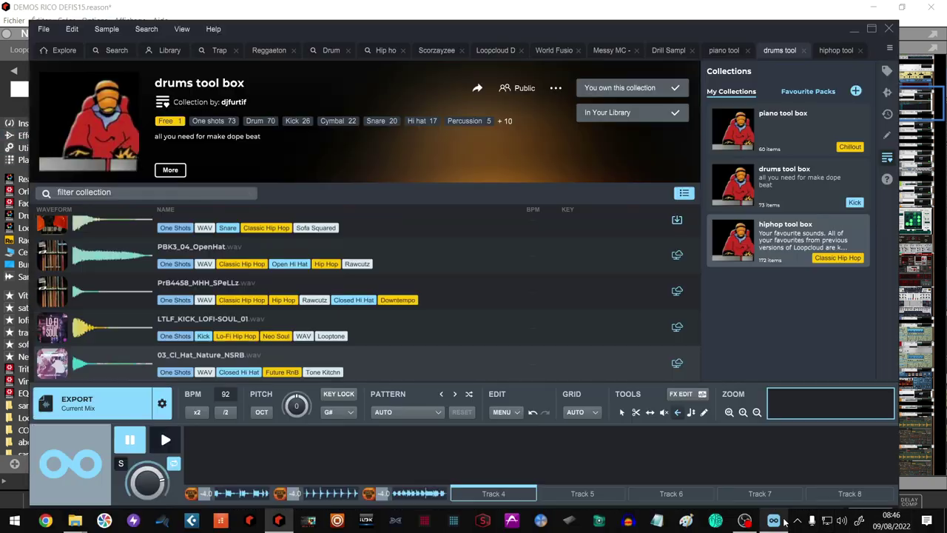
pyautogui.click(773, 520)
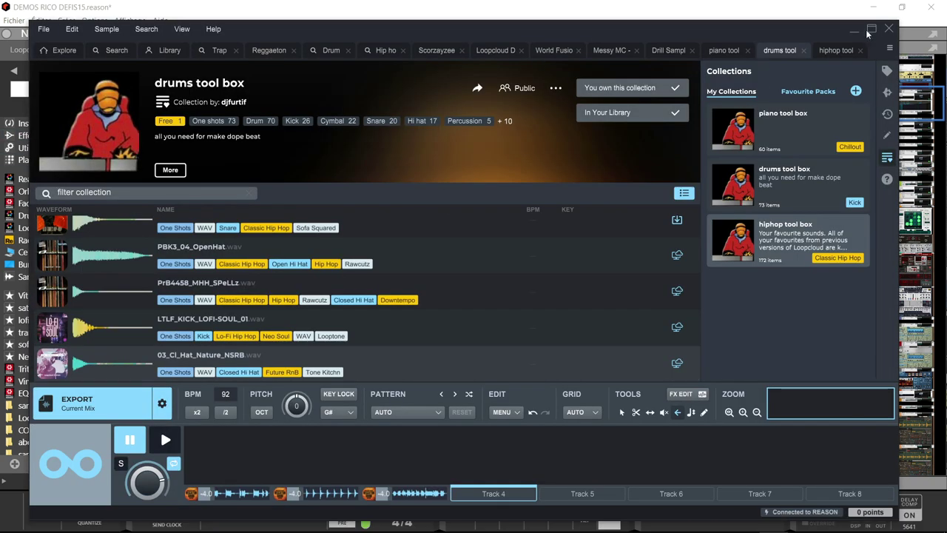
pyautogui.click(859, 51)
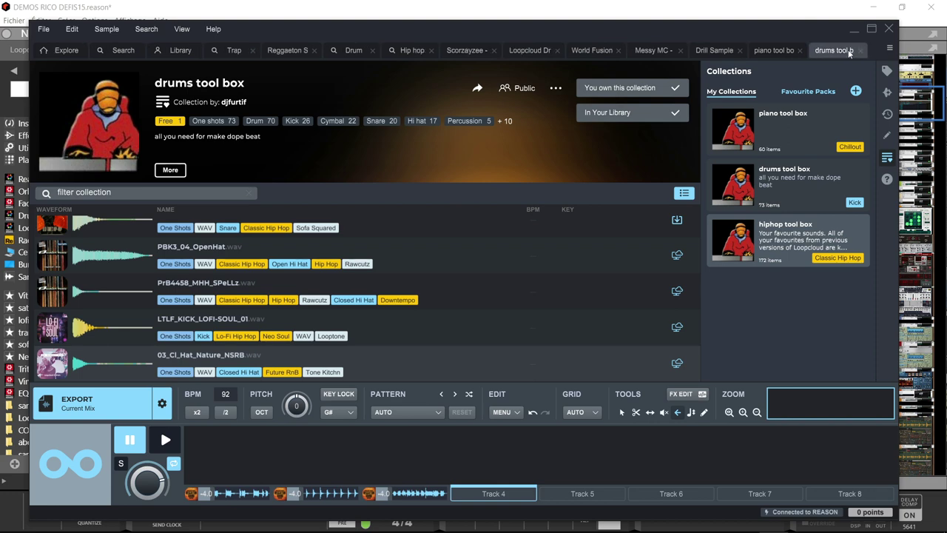
pyautogui.click(863, 54)
pyautogui.click(863, 54)
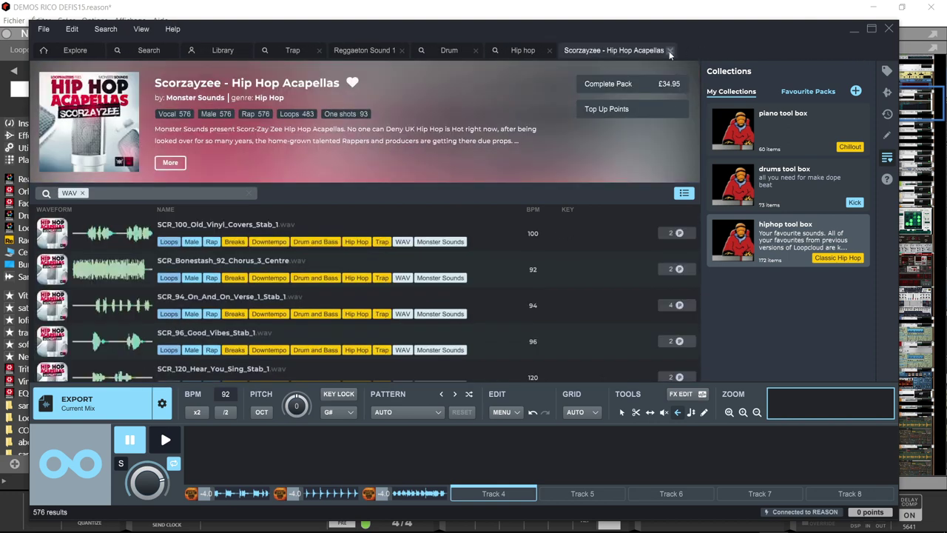
pyautogui.click(669, 51)
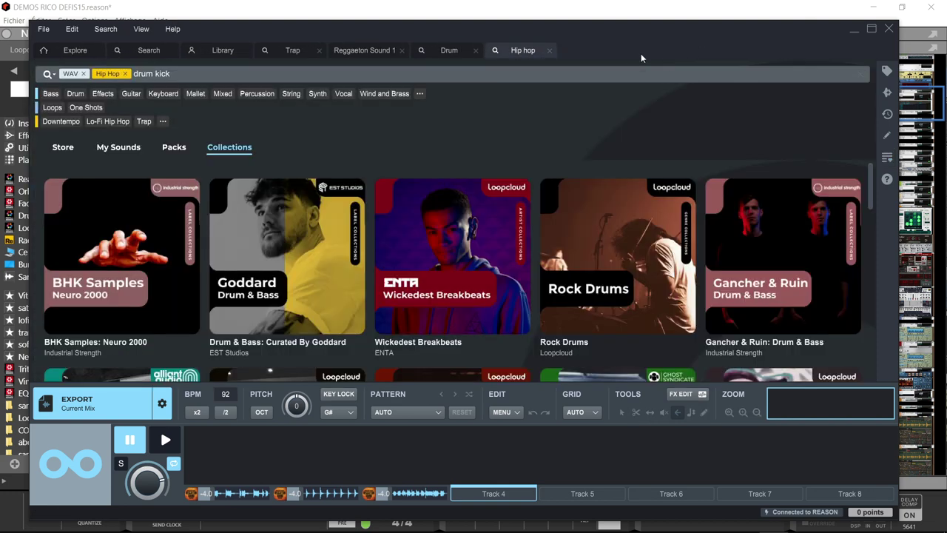
pyautogui.click(549, 50)
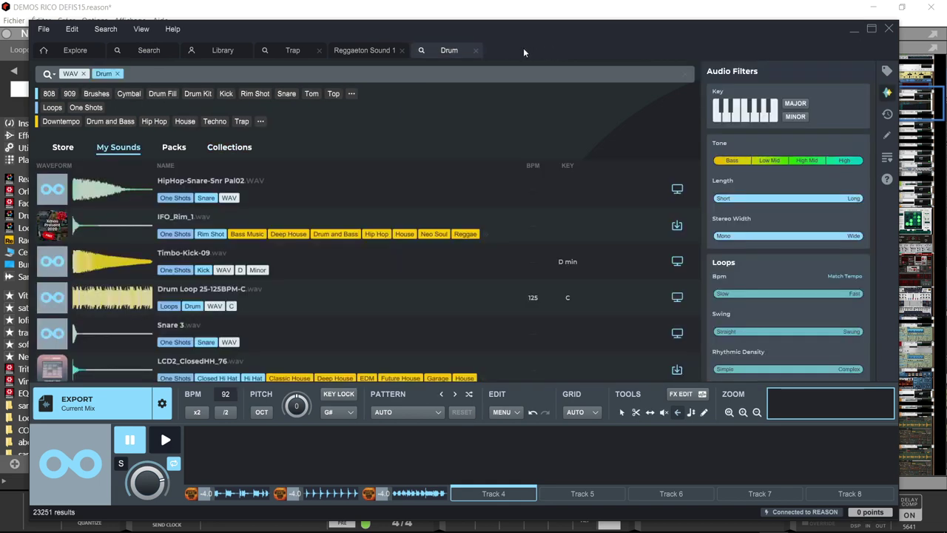
pyautogui.click(478, 50)
pyautogui.click(402, 50)
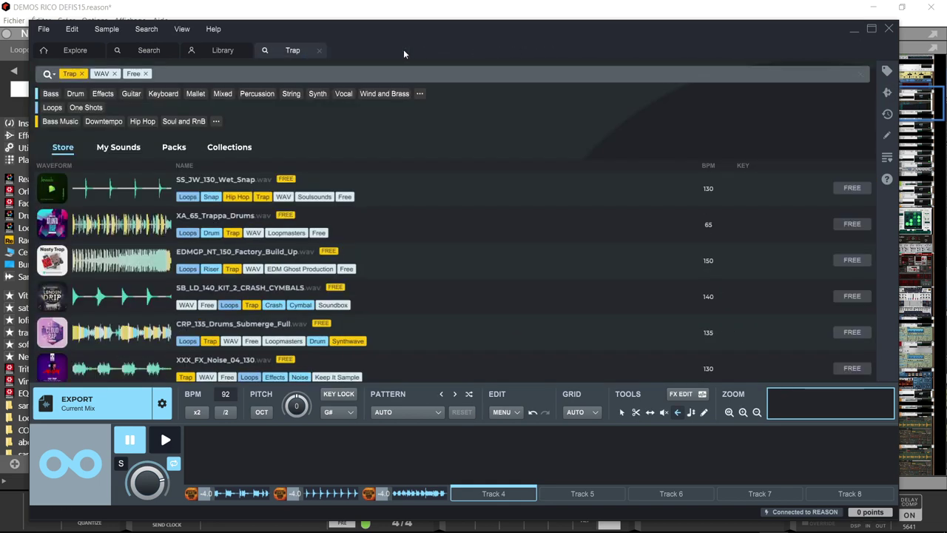
pyautogui.click(320, 50)
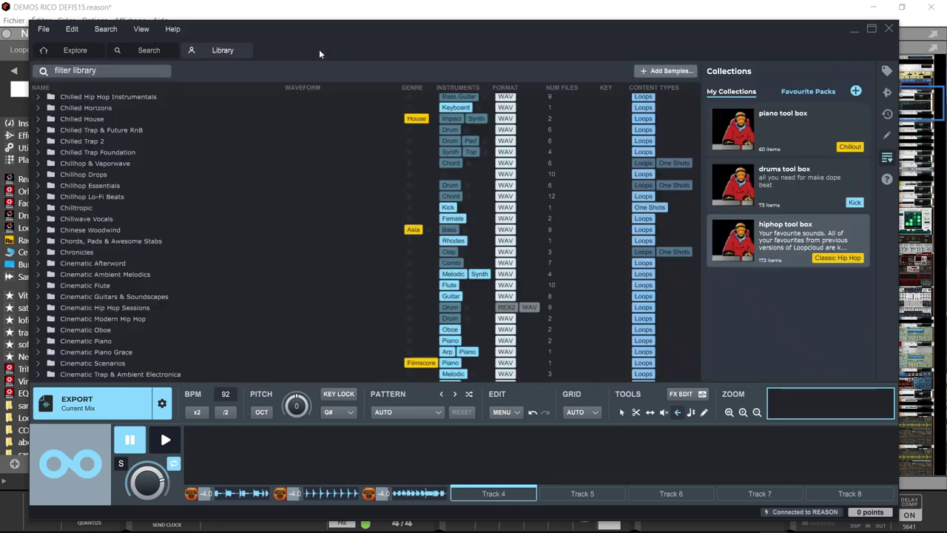
# Step: Start a new sample search for the Vocal category and add the Free tag as a filter
pyautogui.click(149, 50)
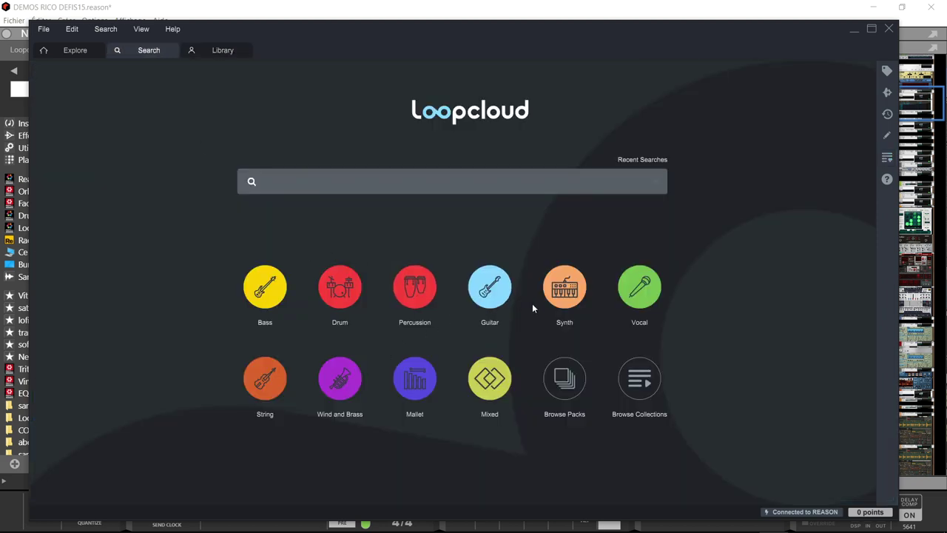
pyautogui.click(632, 294)
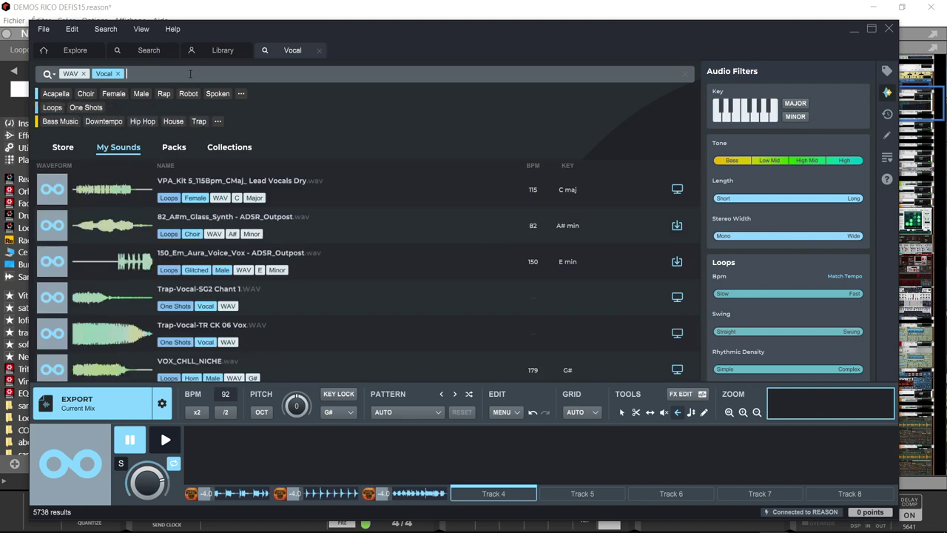
pyautogui.write('fre')
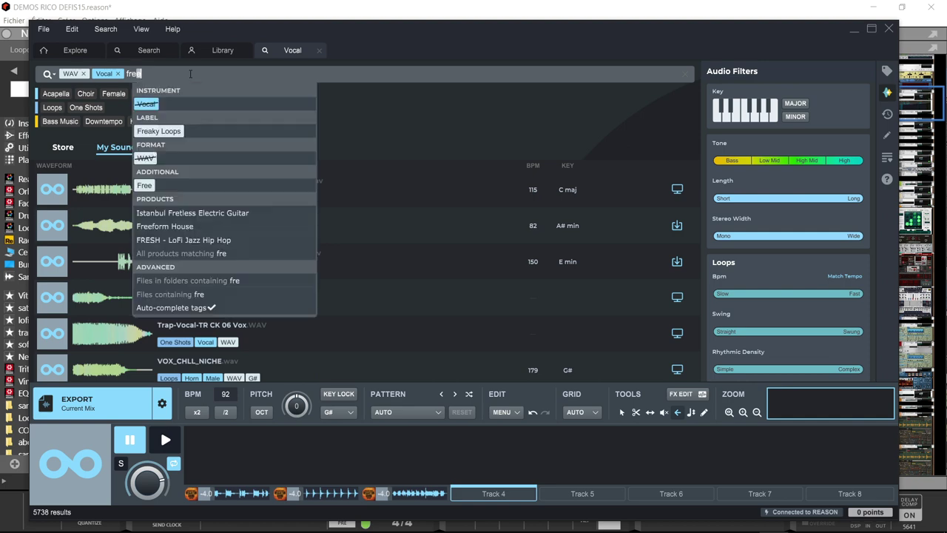
pyautogui.click(145, 186)
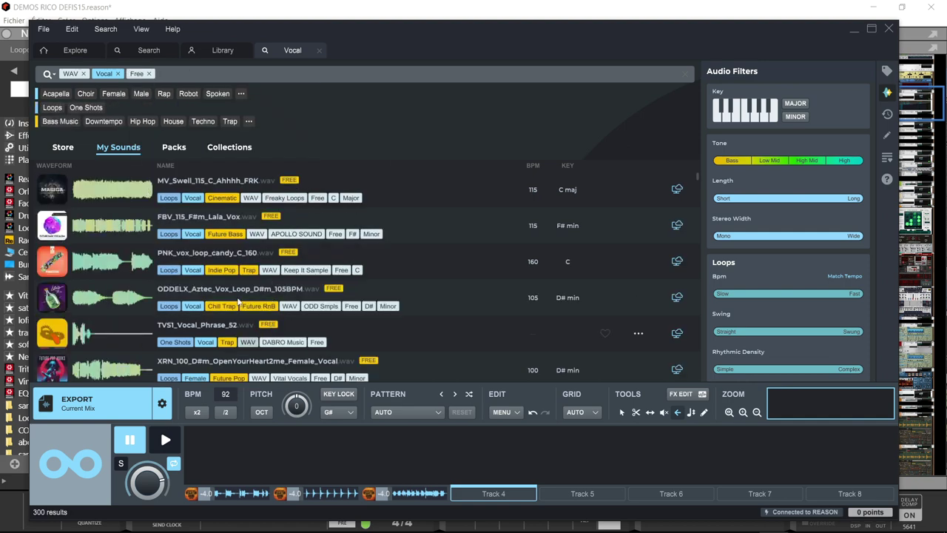
# Step: Find VV18_104_Amin_Verse_pt2_Lead_Vocal_Dry.wav among the free vocals and preview it on Track 4 with the other loops
pyautogui.scroll(-10, 394, 248)
pyautogui.scroll(-10, 394, 248)
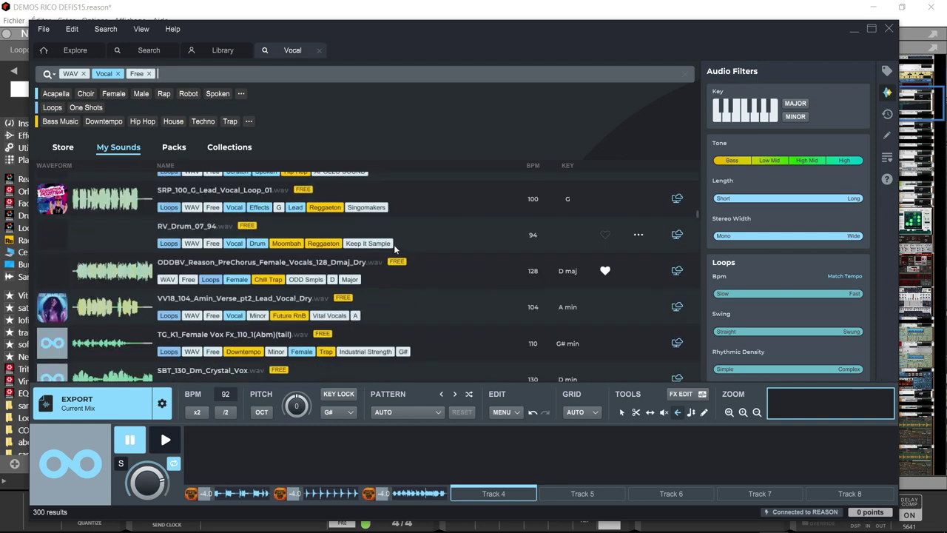
pyautogui.click(94, 317)
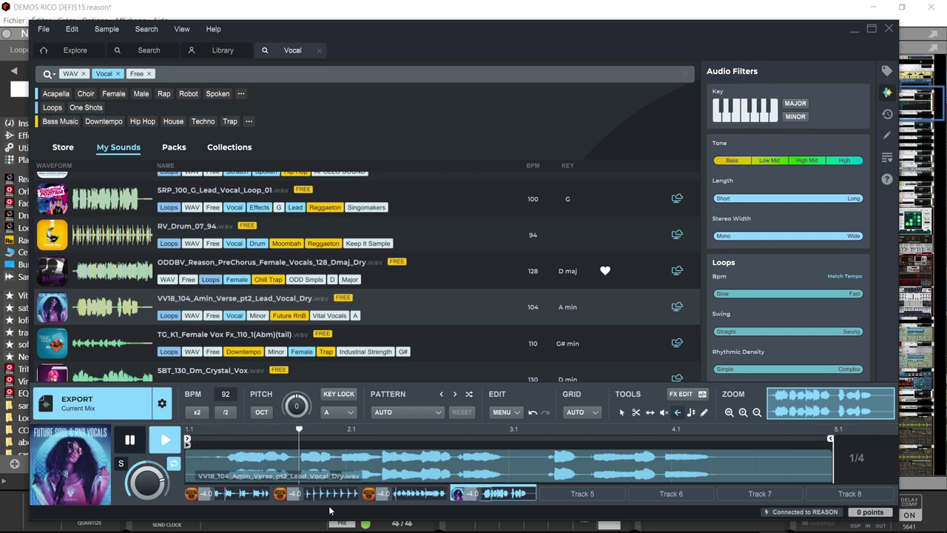
# Step: Lower the volume of the L1_92_Dm_Lead_Vocals_Wet.wav track to -inf
pyautogui.click(406, 493)
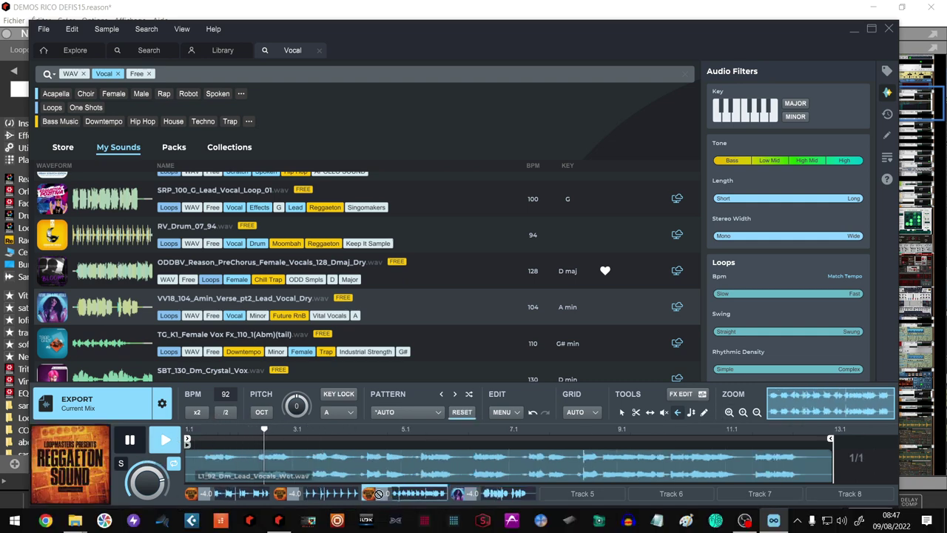
pyautogui.scroll(-5, 374, 493)
pyautogui.scroll(-3, 374, 493)
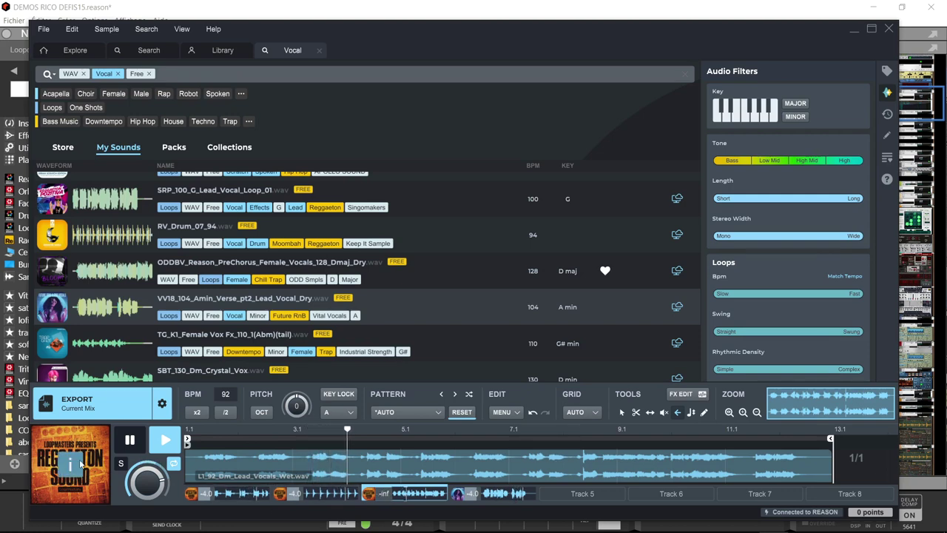
# Step: Solo the VV18_104_Amin_Verse_pt2_Lead_Vocal_Dry.wav vocal on Track 4, listen to it alone and stop playback
pyautogui.click(121, 463)
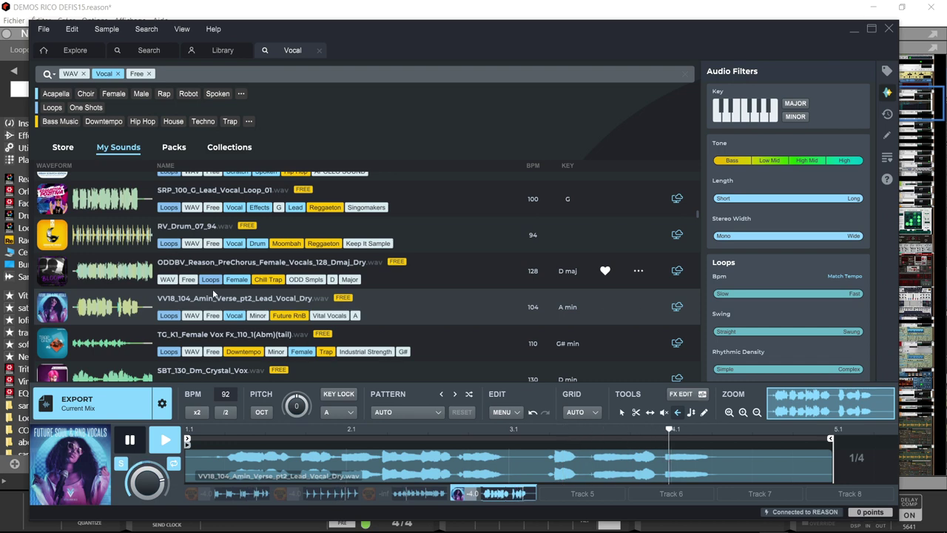
pyautogui.press('space')
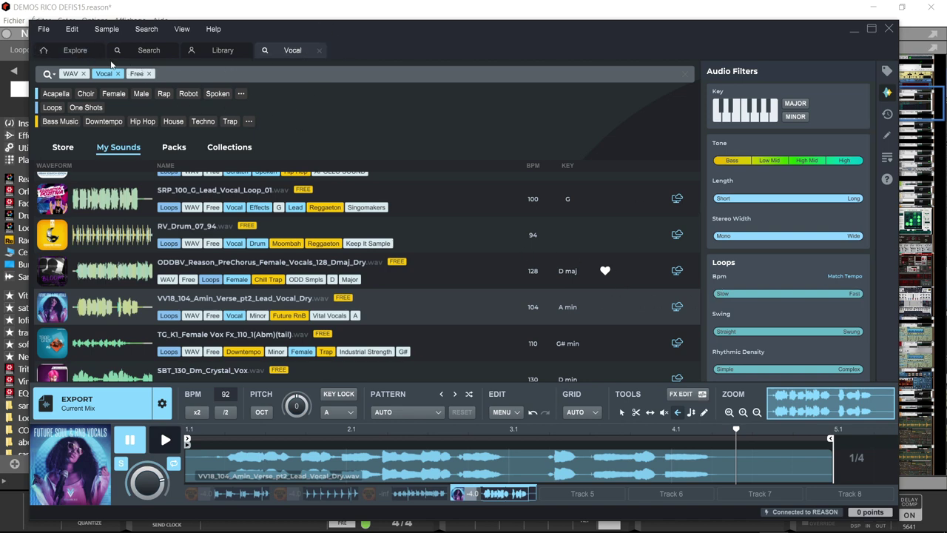
# Step: Preview KBB_Vox_Chop_03_D_108.wav from the free vocals in the store and purchase it for 0 points
pyautogui.click(75, 148)
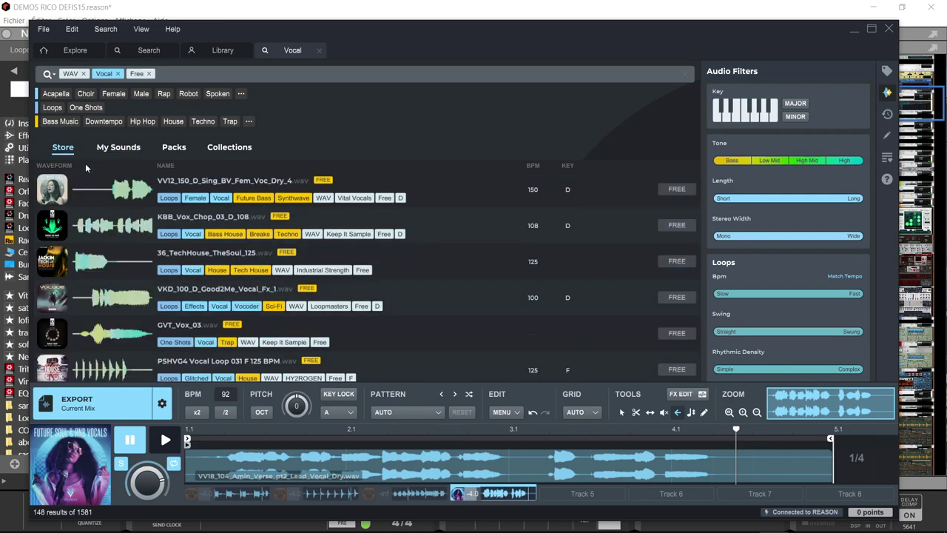
pyautogui.click(129, 234)
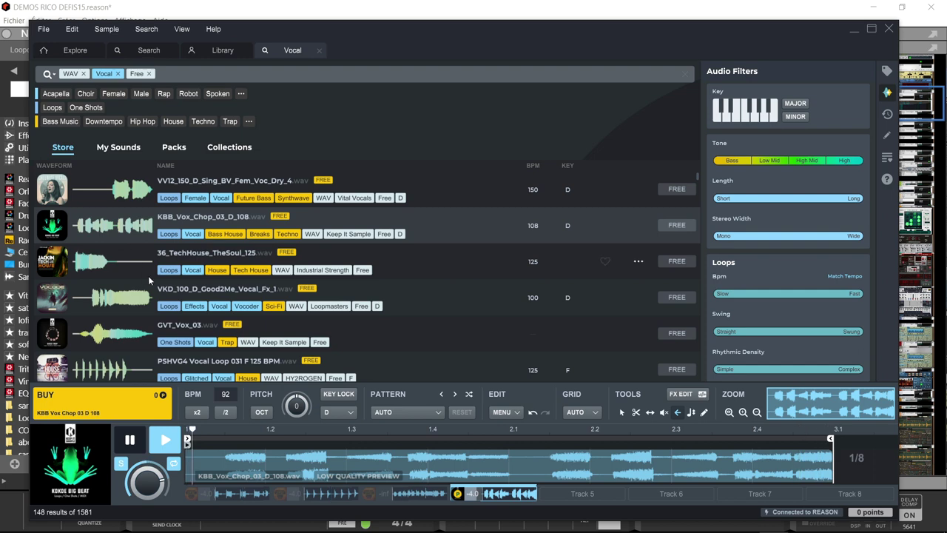
pyautogui.press('space')
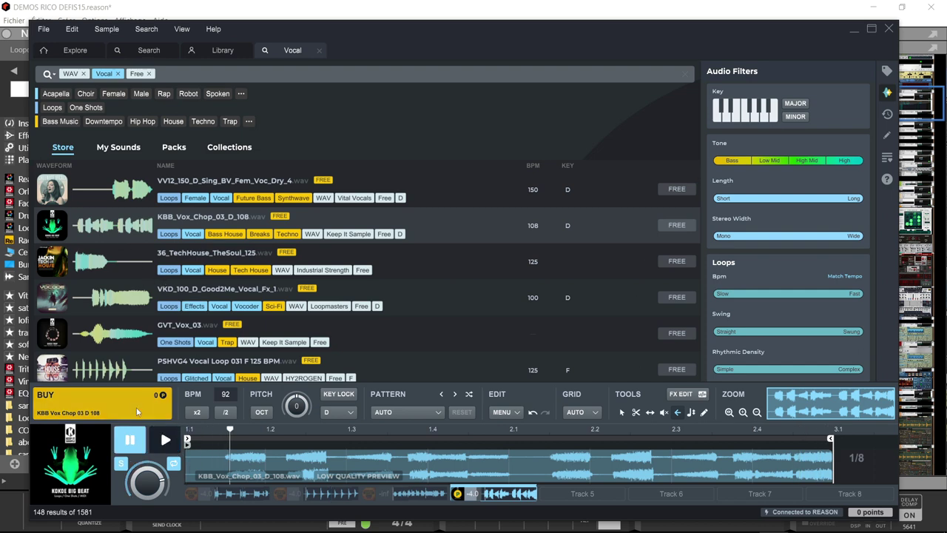
pyautogui.click(136, 407)
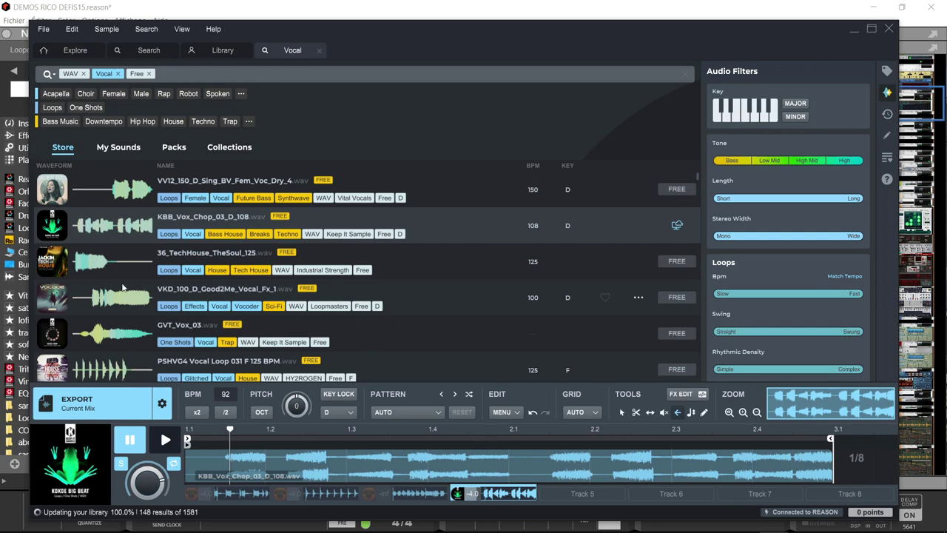
# Step: Narrow the free store vocals to Hip Hop and preview XNO_85_Pitched_Vocal_FX.wav and TK18_Vocal_Port_C.wav
pyautogui.scroll(-10, 179, 289)
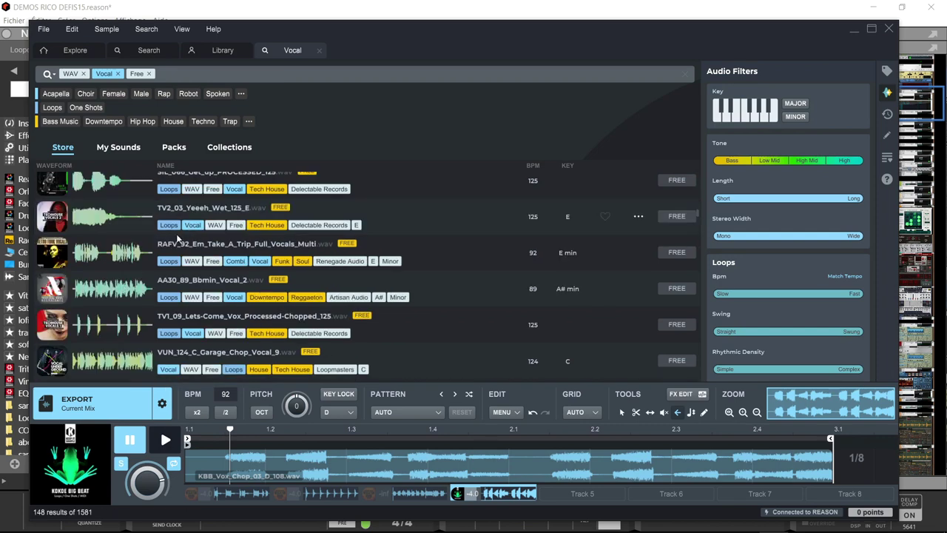
pyautogui.scroll(-5, 177, 237)
pyautogui.click(142, 121)
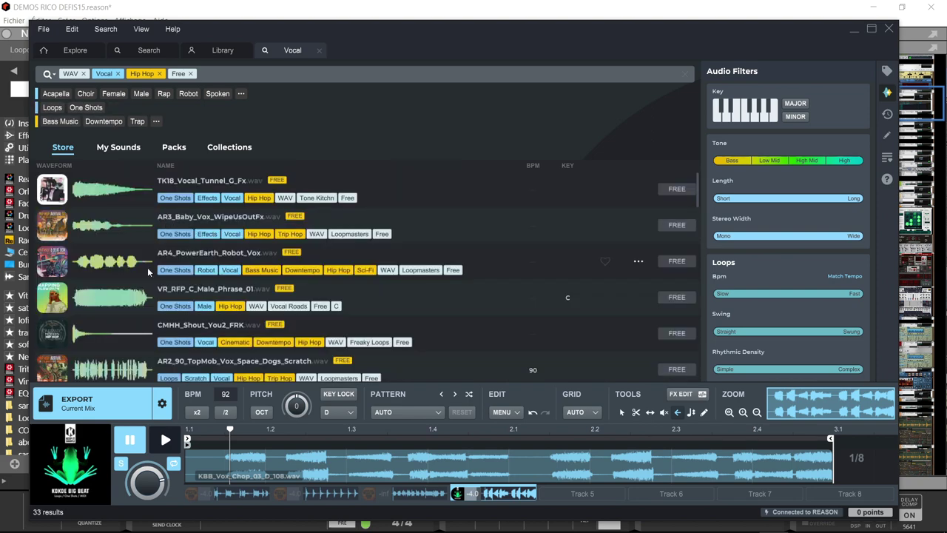
pyautogui.scroll(-8, 147, 267)
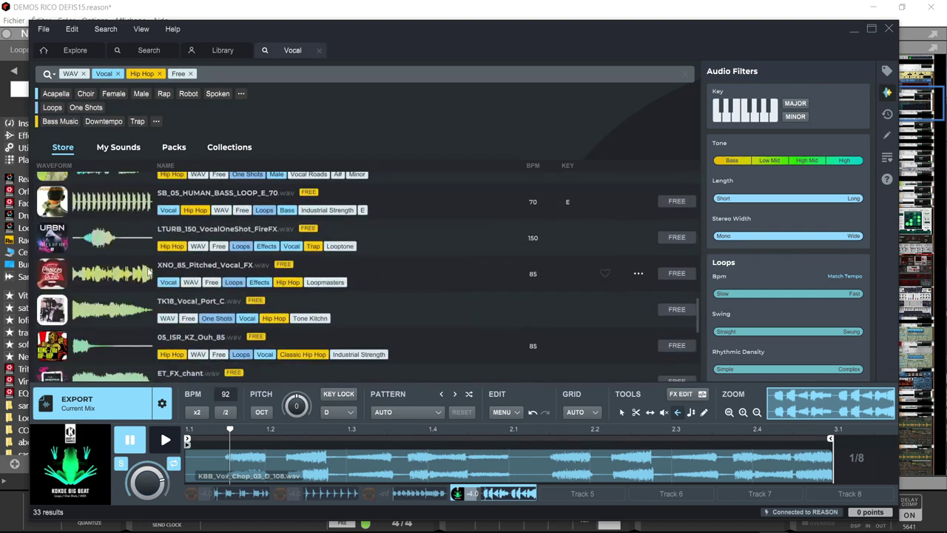
pyautogui.click(109, 279)
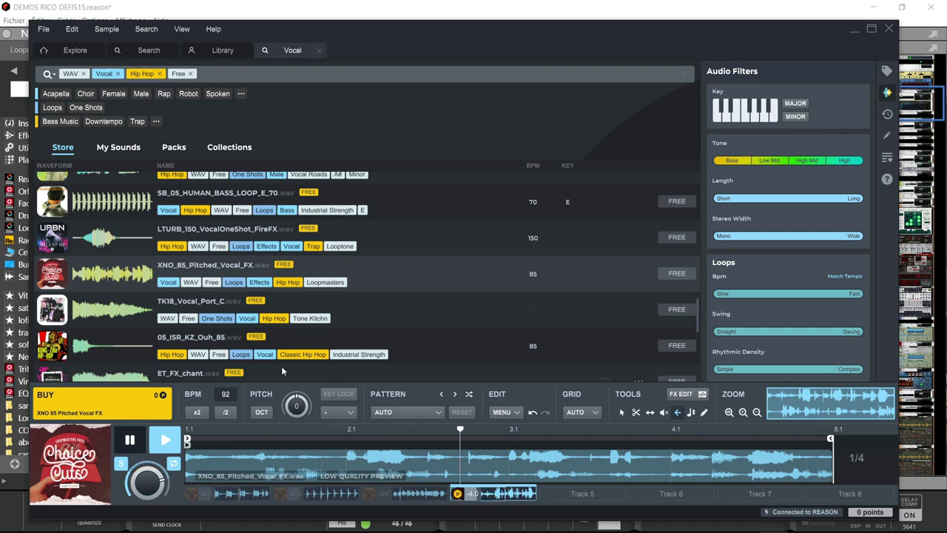
pyautogui.click(124, 313)
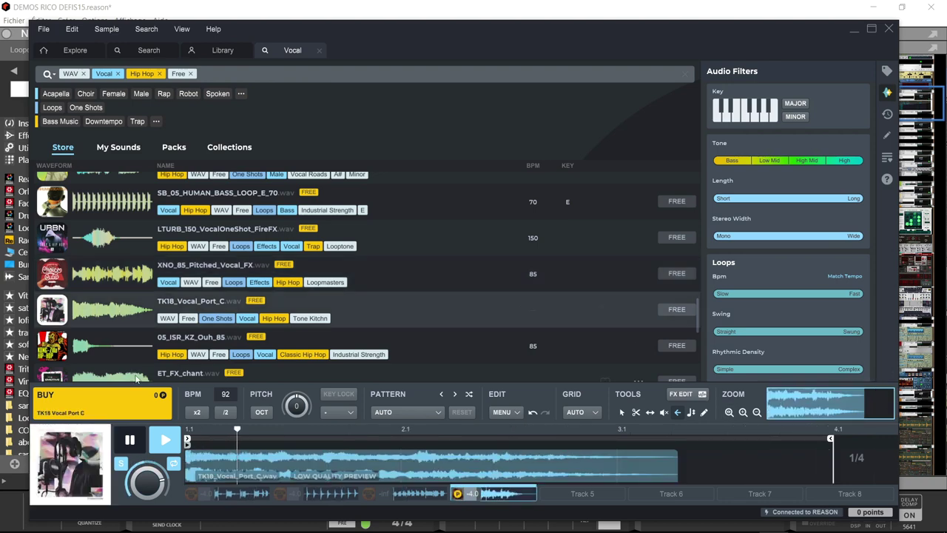
pyautogui.scroll(-5, 135, 375)
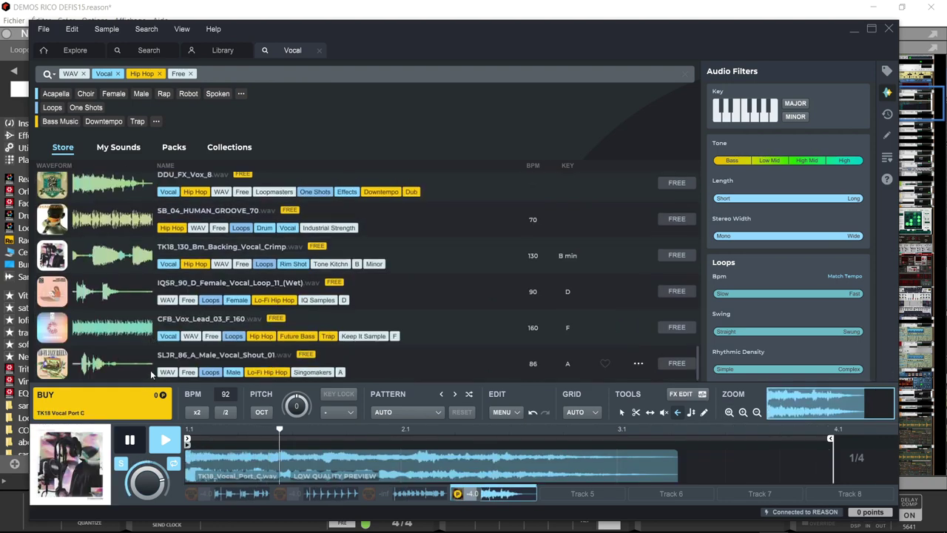
# Step: Preview TK18_130_Bm_Backing_Vocal_Crimp.wav, IQSR_90_D_Female_Vocal_Loop_11_(Wet).wav and CFB_Vox_Lead_03_F_160.wav, ending with playback stopped
pyautogui.click(116, 250)
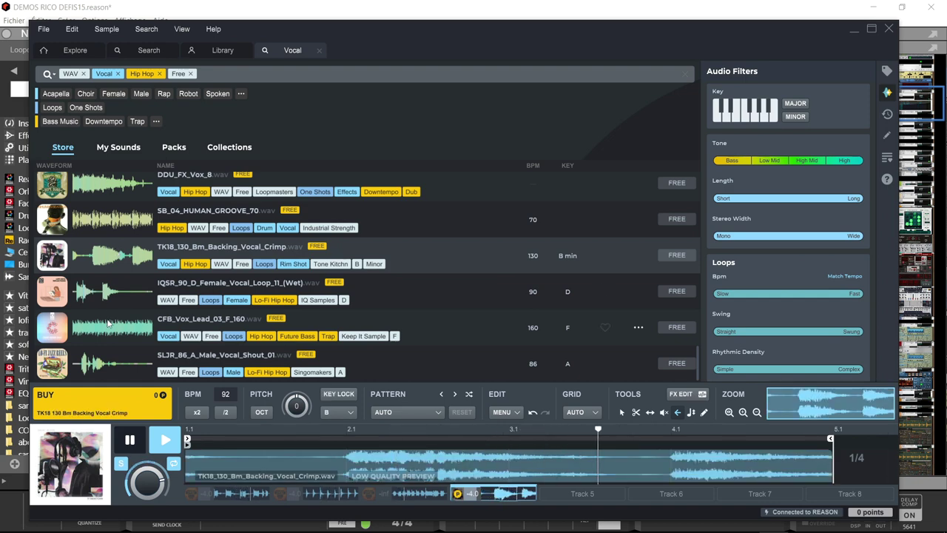
pyautogui.press('Down')
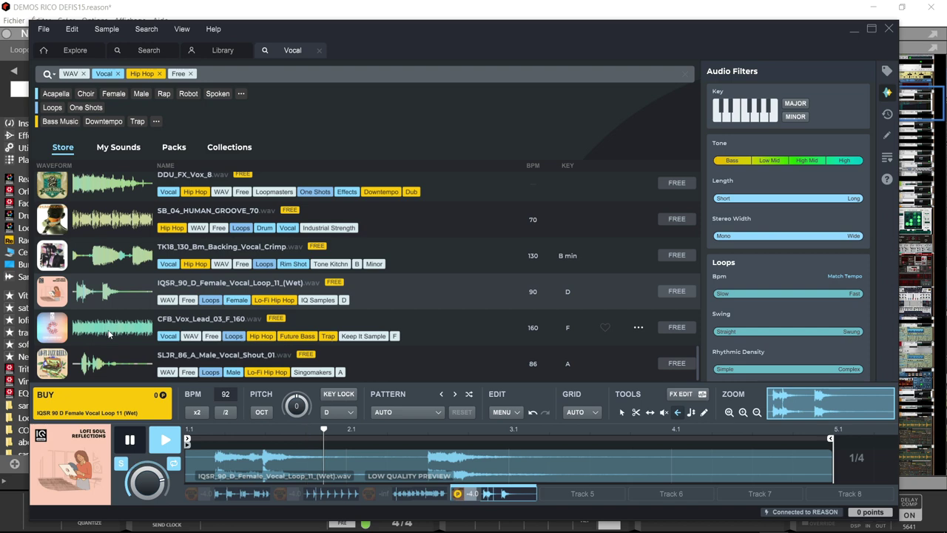
pyautogui.press('Down')
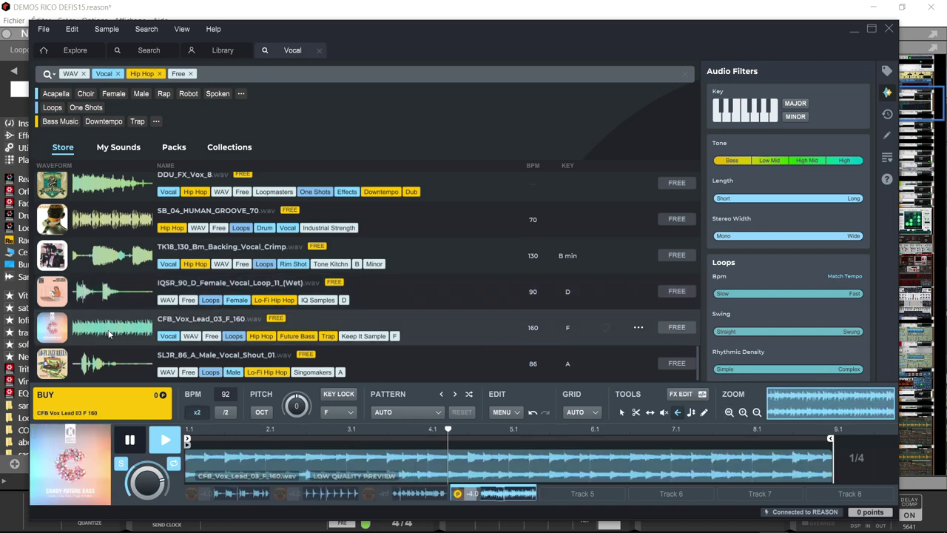
pyautogui.scroll(-3, 294, 287)
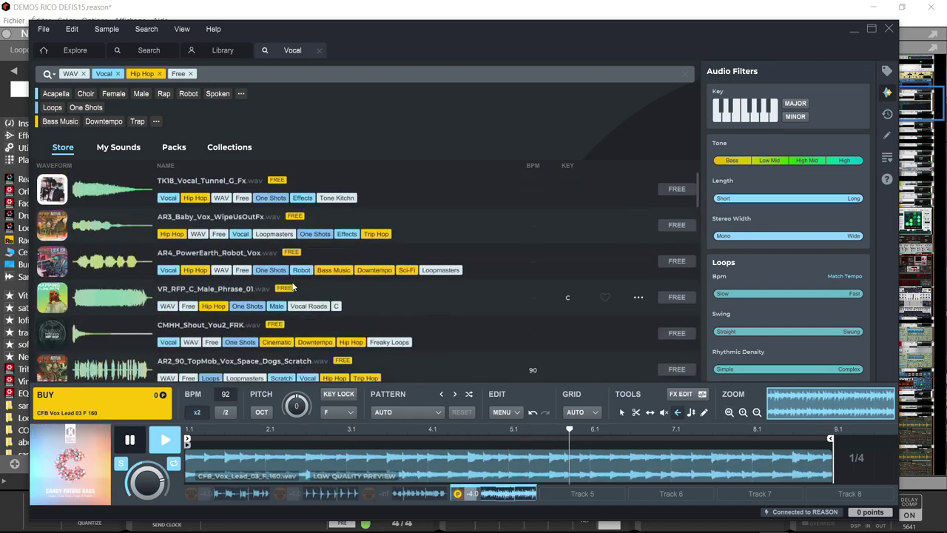
pyautogui.press('space')
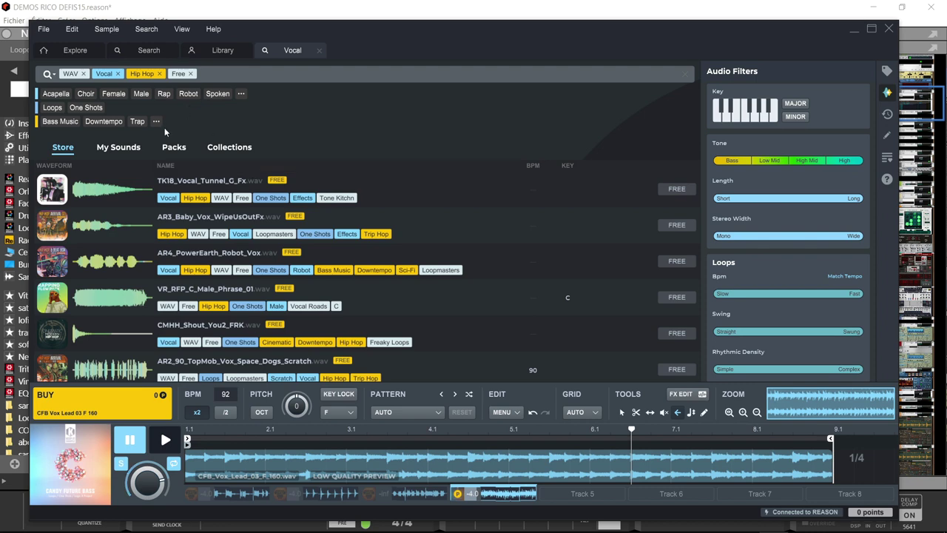
# Step: Remove the Hip Hop filter and preview the free vocals from 36_TechHouse_TheSoul_125.wav through XOP_80_C#m_Nomad_Choir_Synth.wav
pyautogui.click(159, 73)
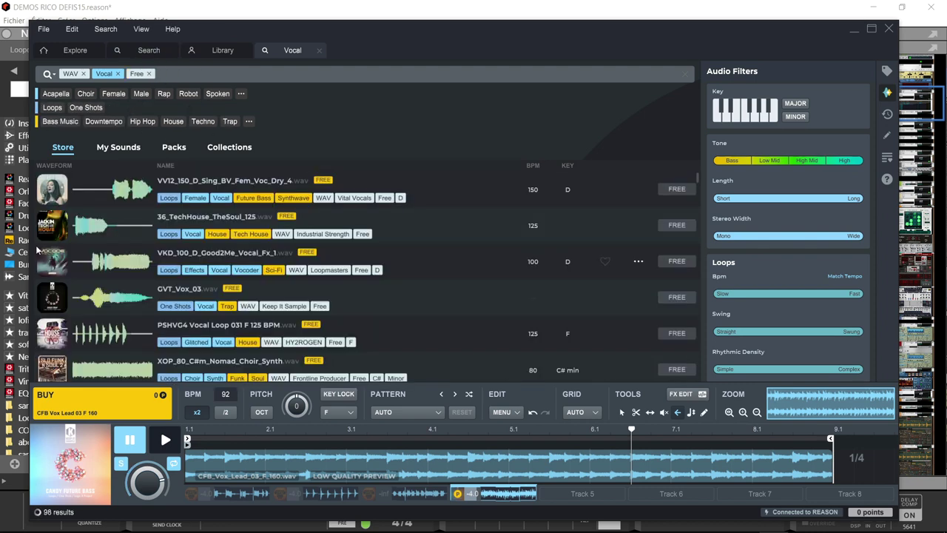
pyautogui.click(107, 222)
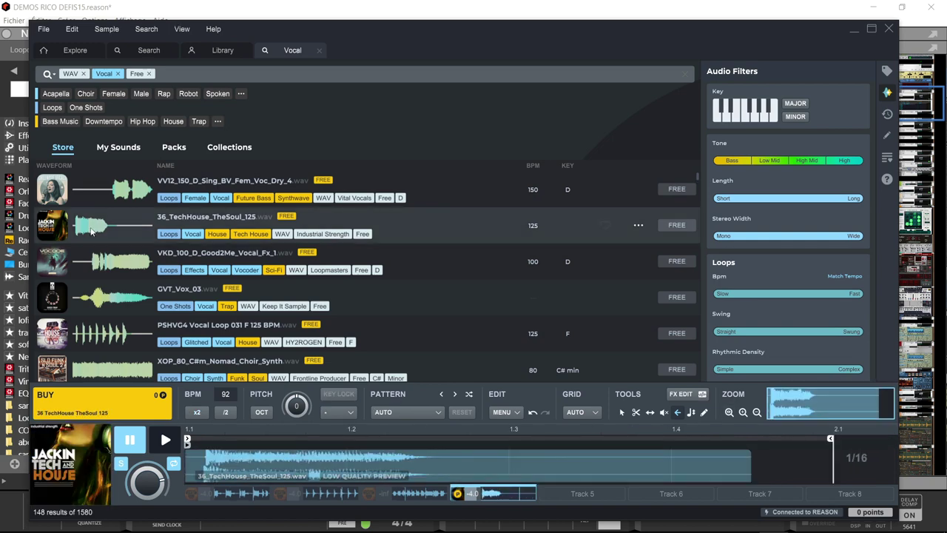
pyautogui.click(99, 270)
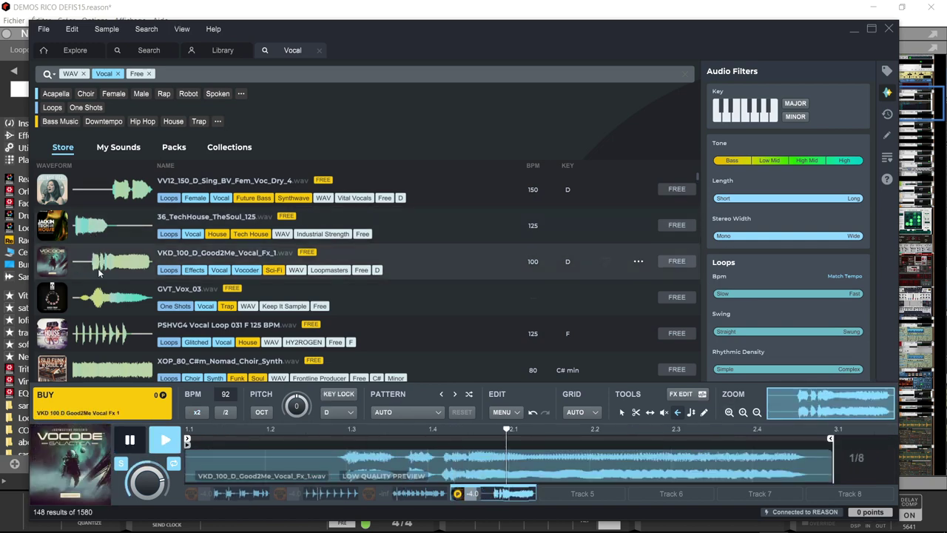
pyautogui.click(110, 302)
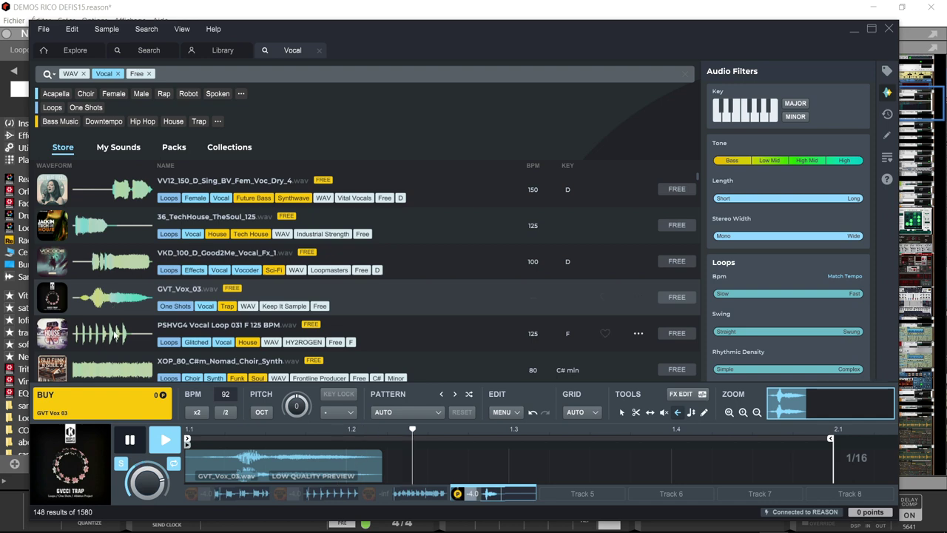
pyautogui.click(115, 338)
pyautogui.click(111, 373)
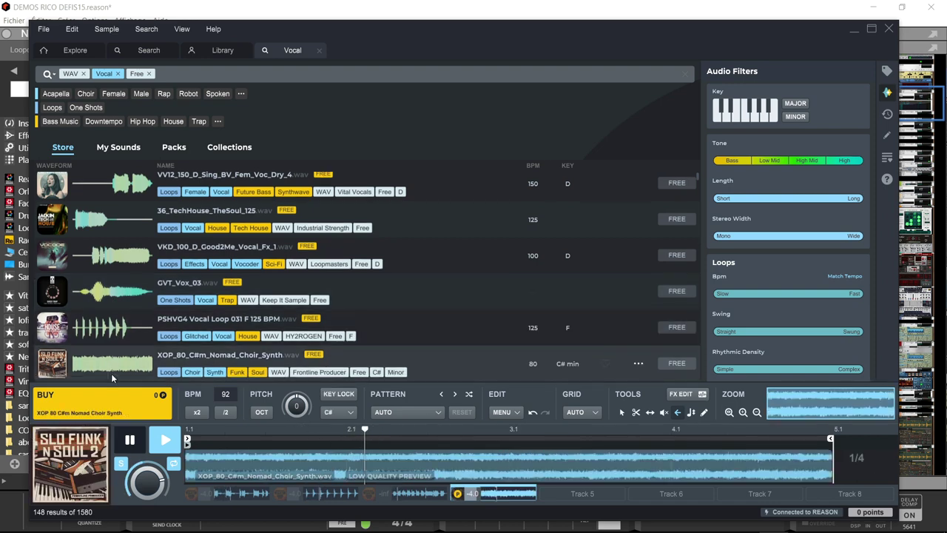
# Step: Preview more free vocals further down the results, from SB_TXH_124_VOX_LOOP_12.wav to GVS2_125_A_Step_To_Me_Wet.wav
pyautogui.scroll(-10, 131, 353)
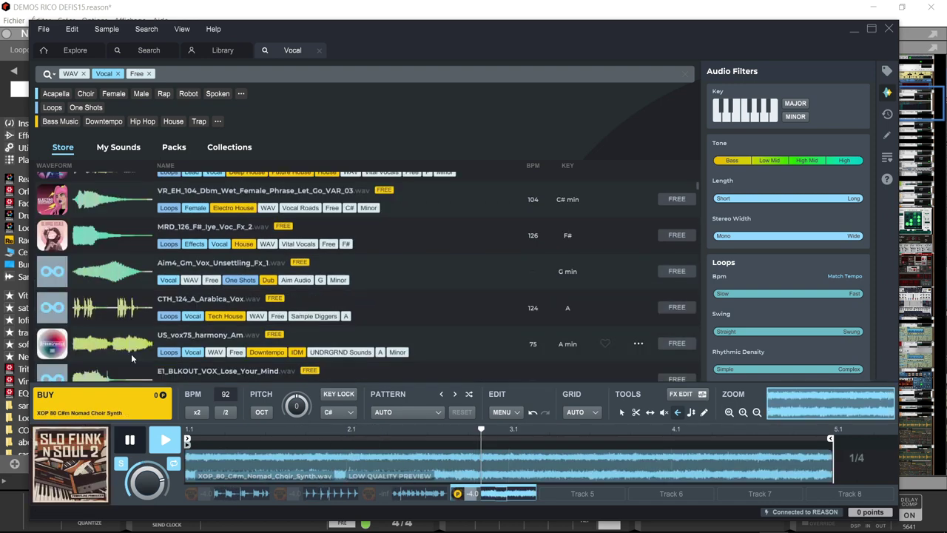
pyautogui.click(124, 293)
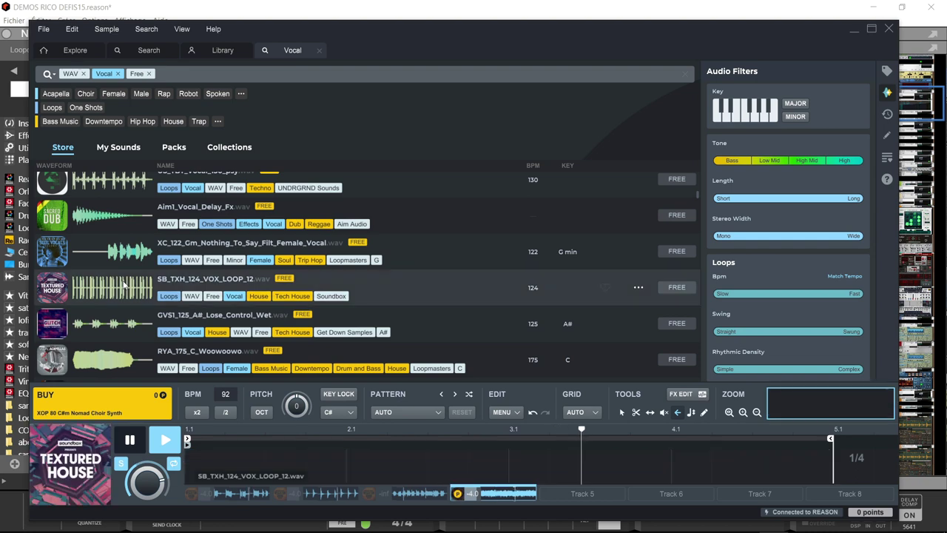
pyautogui.click(122, 324)
pyautogui.click(120, 358)
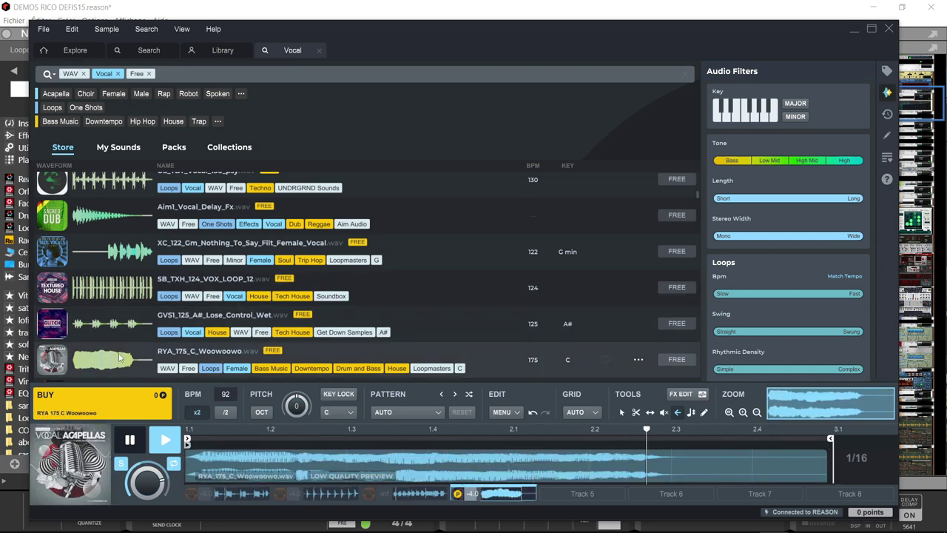
pyautogui.scroll(-5, 120, 348)
pyautogui.click(115, 252)
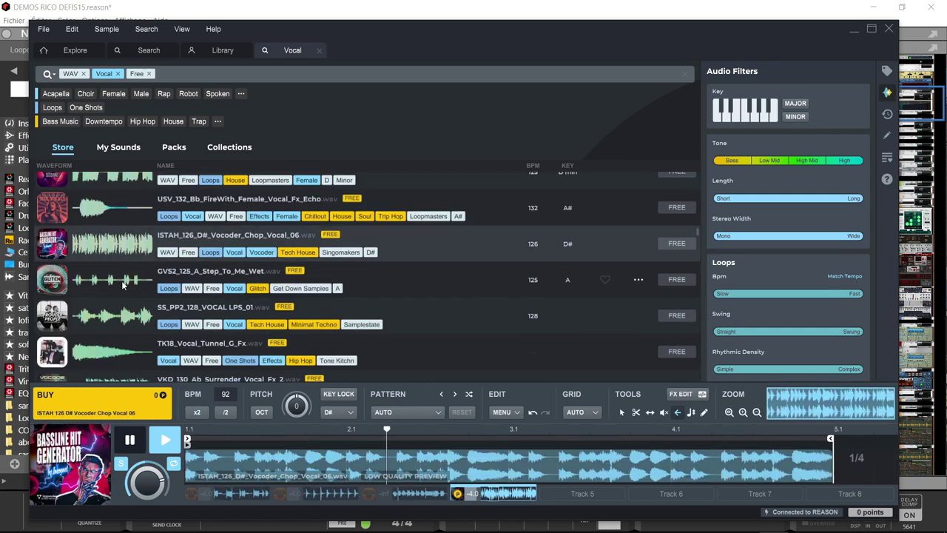
pyautogui.click(133, 278)
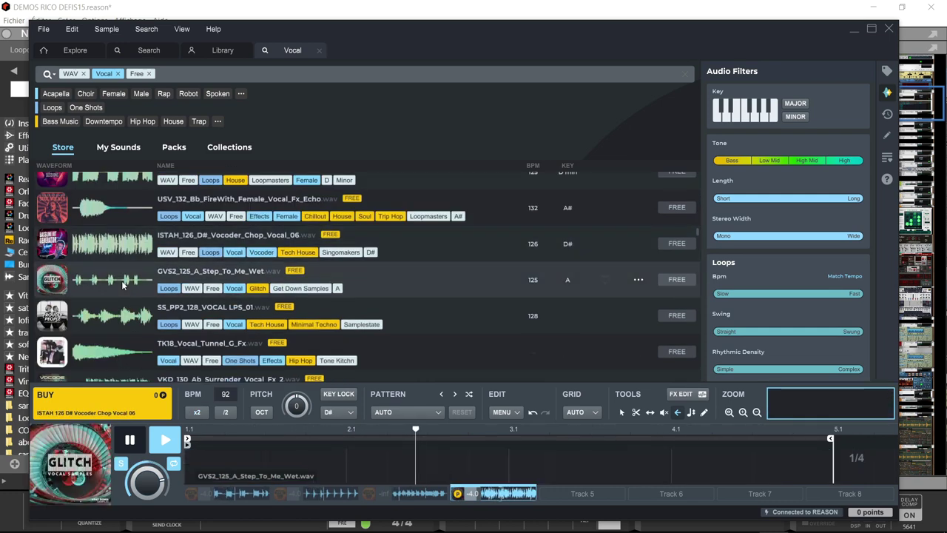
# Step: Preview and purchase the free samples SS_PP2_128_VOCAL LPS_01.wav and TK18_Vocal_Tunnel_G_Fx.wav
pyautogui.click(133, 320)
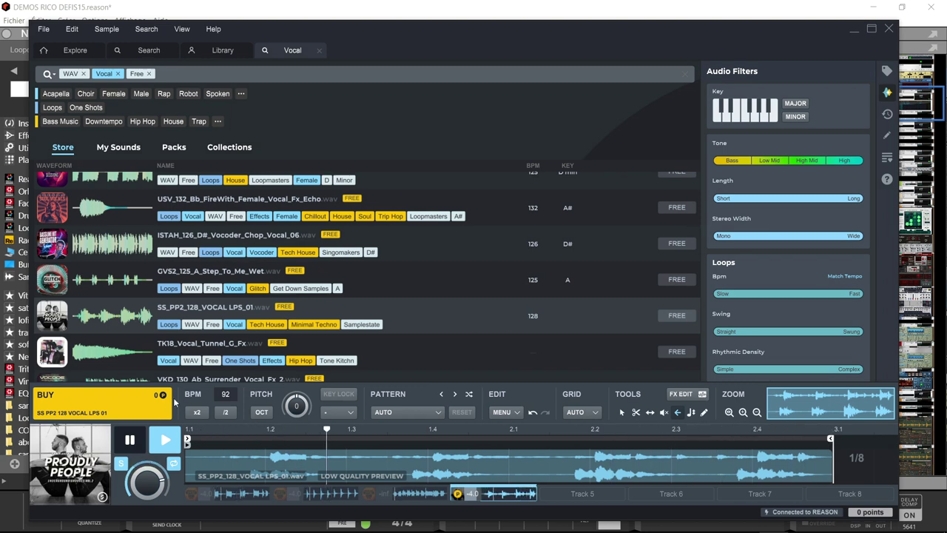
pyautogui.click(146, 393)
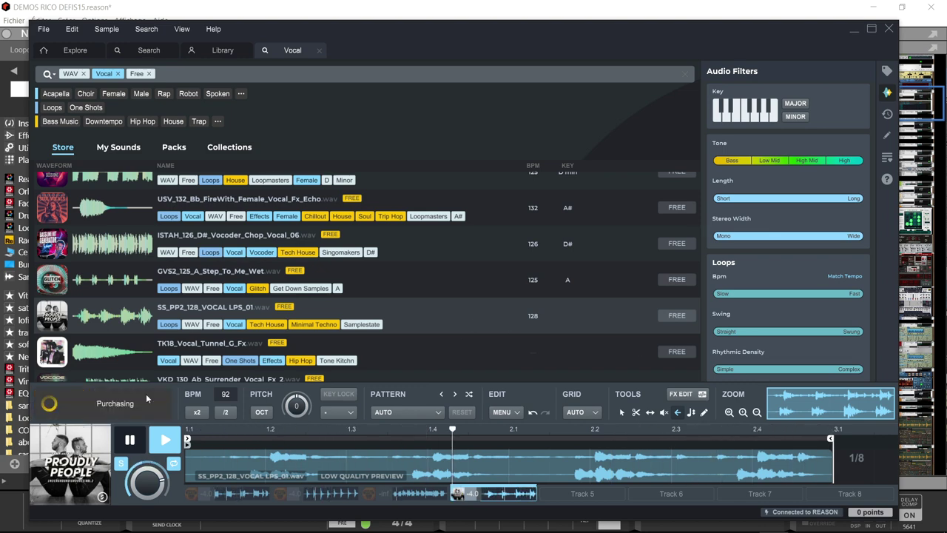
pyautogui.click(111, 344)
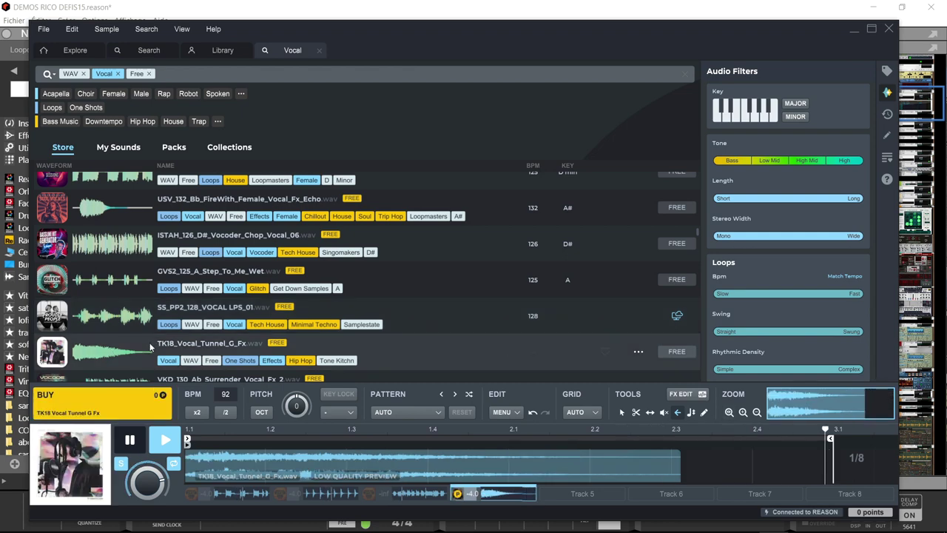
pyautogui.click(120, 403)
# Step: Stop playback and remove the Free and Vocal filters from the sample search
pyautogui.scroll(-10, 153, 306)
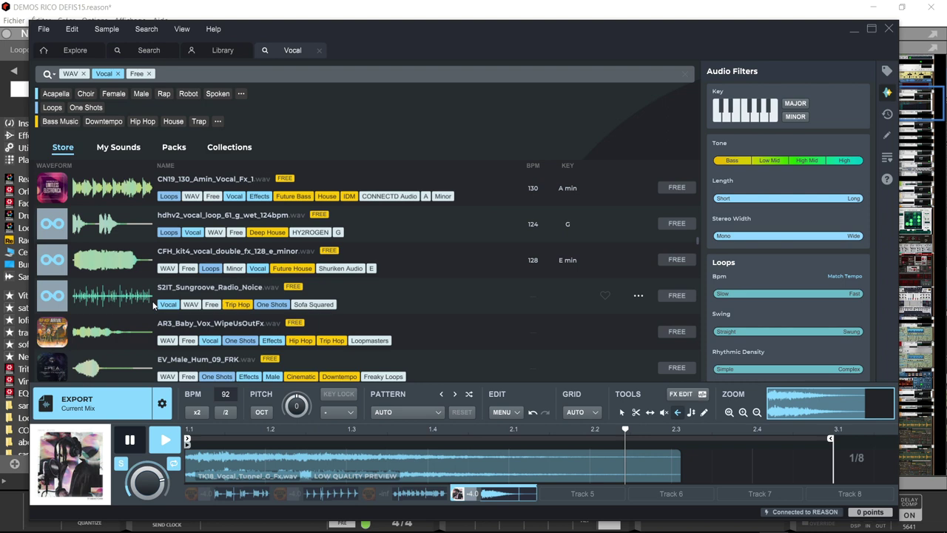
pyautogui.scroll(-5, 154, 306)
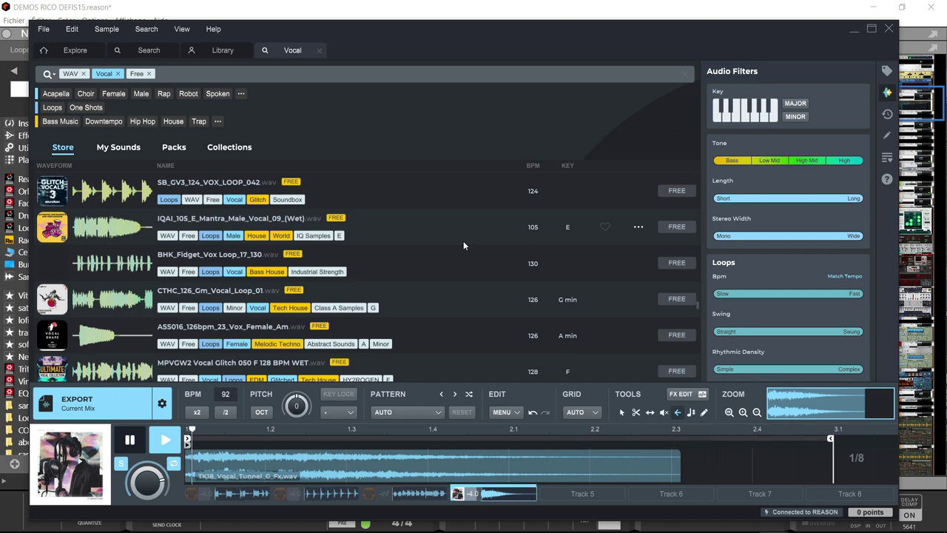
pyautogui.click(133, 438)
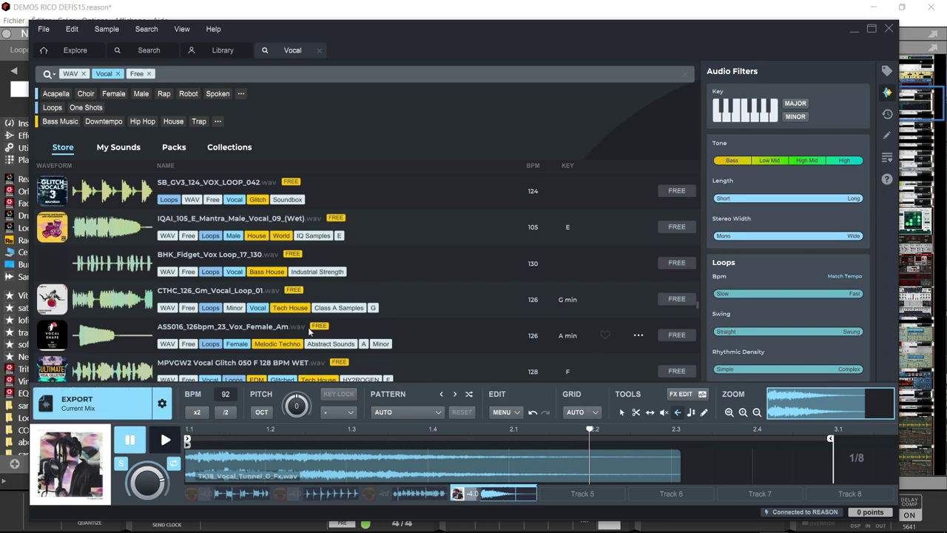
pyautogui.scroll(-10, 519, 259)
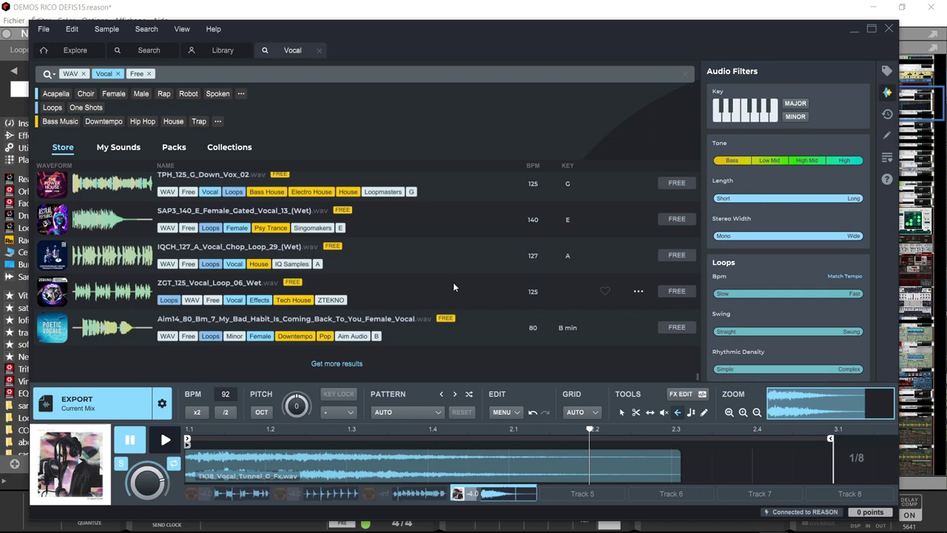
pyautogui.click(149, 73)
pyautogui.click(117, 73)
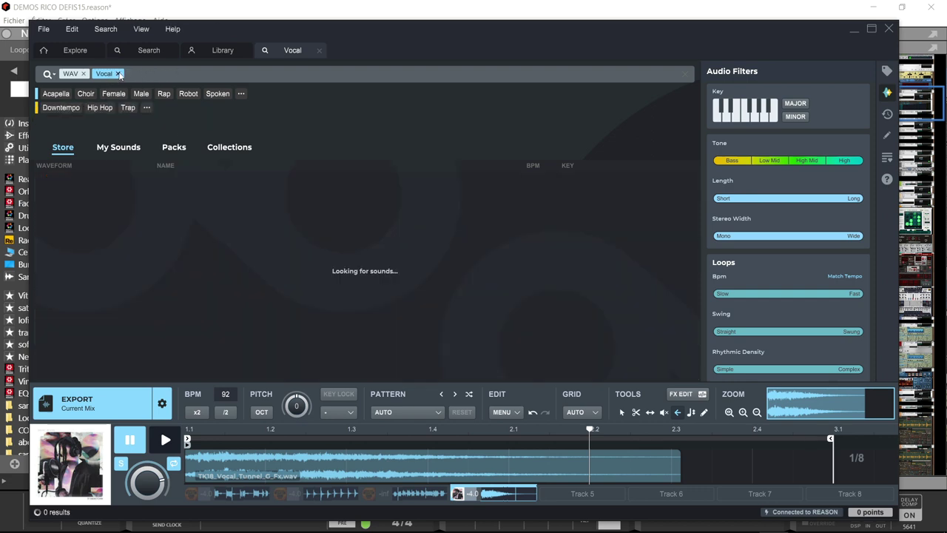
# Step: Browse the Explore page from the featured packs through Exclusive Packs and Curated Collections to the end of Recent releases
pyautogui.click(89, 51)
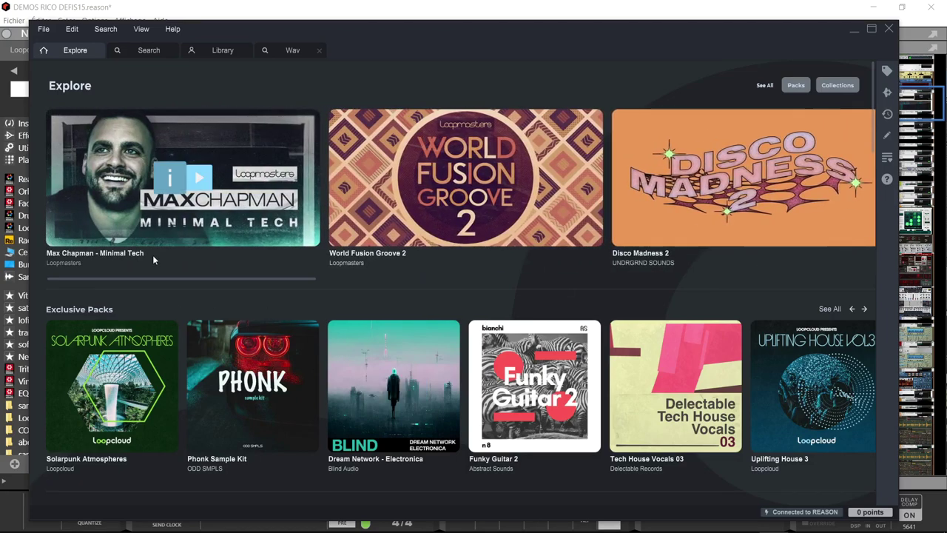
pyautogui.hscroll(5, 411, 265)
pyautogui.hscroll(5, 411, 266)
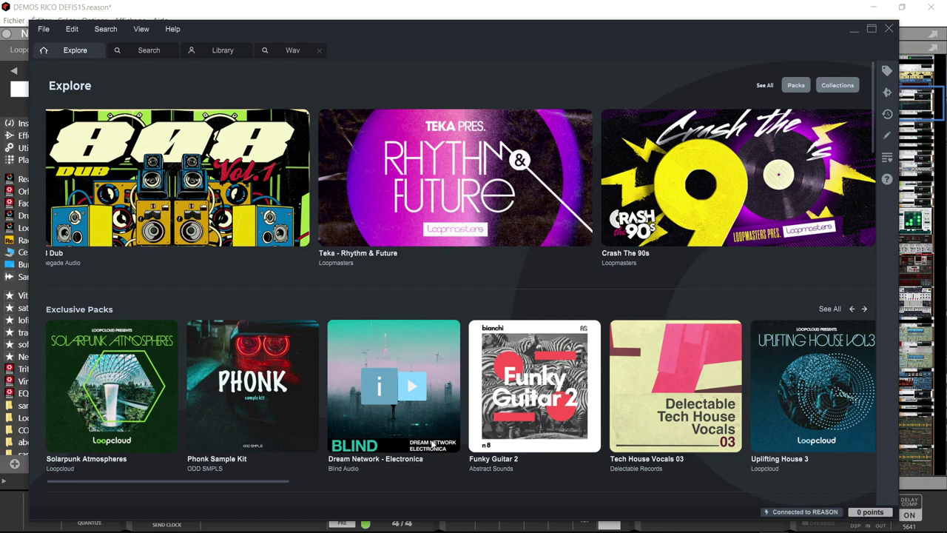
pyautogui.scroll(-2, 404, 392)
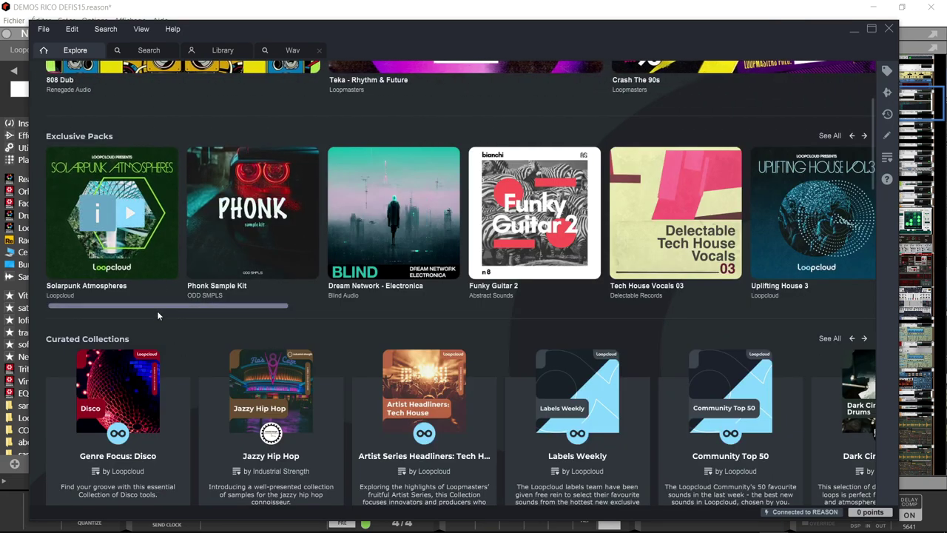
pyautogui.moveTo(157, 312); pyautogui.dragTo(744, 322)
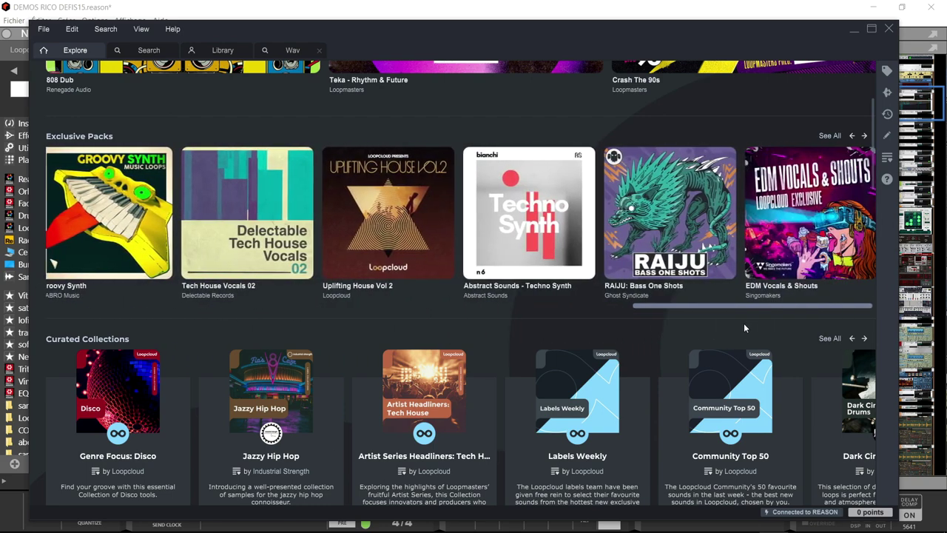
pyautogui.scroll(-3, 481, 287)
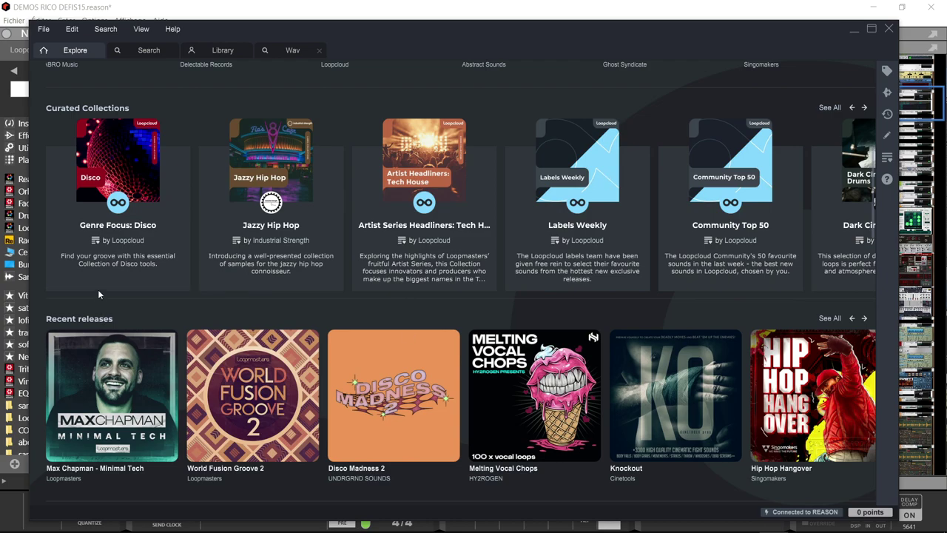
pyautogui.moveTo(98, 284); pyautogui.dragTo(707, 287)
pyautogui.scroll(-4, 558, 298)
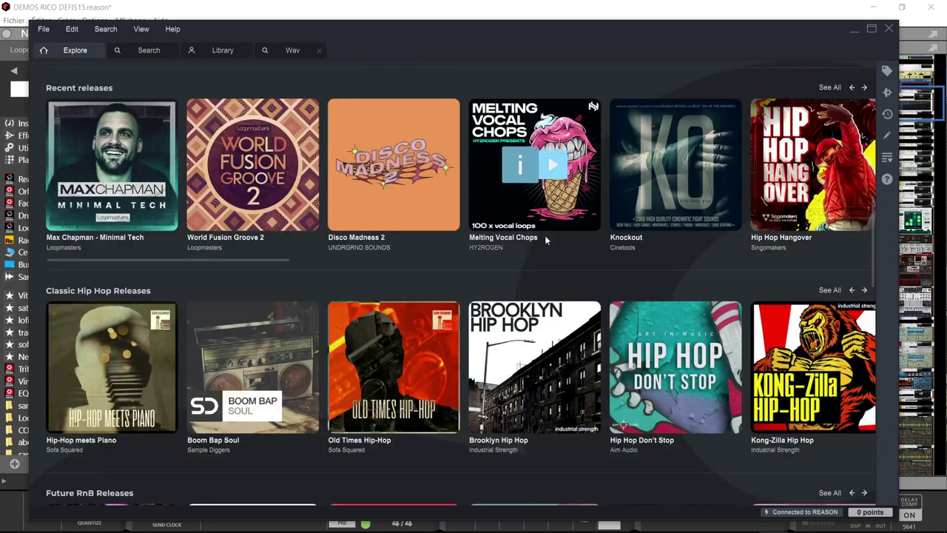
pyautogui.moveTo(161, 268); pyautogui.dragTo(749, 276)
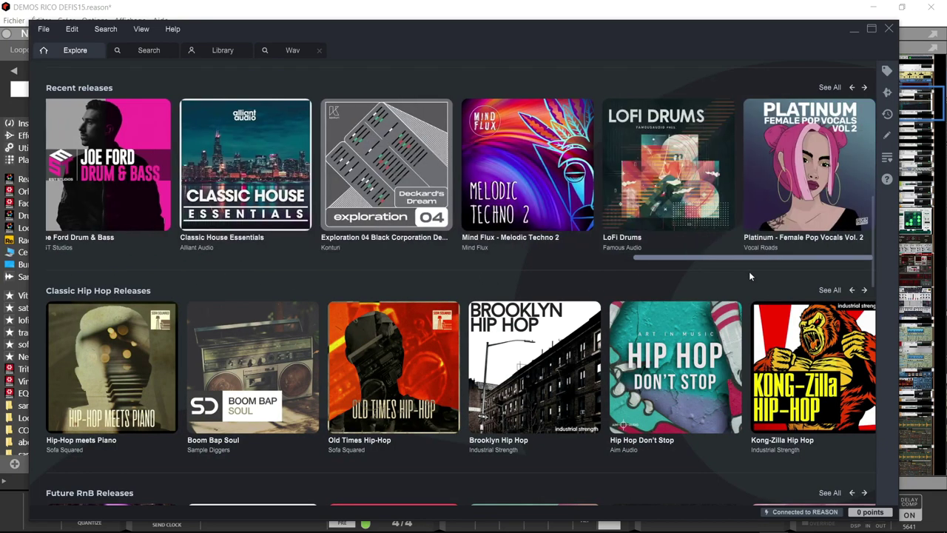
# Step: Look through the Classic Hip Hop, Future RnB and Artist Series releases down to the Loopcloud Drum and Play packs
pyautogui.scroll(-3, 460, 372)
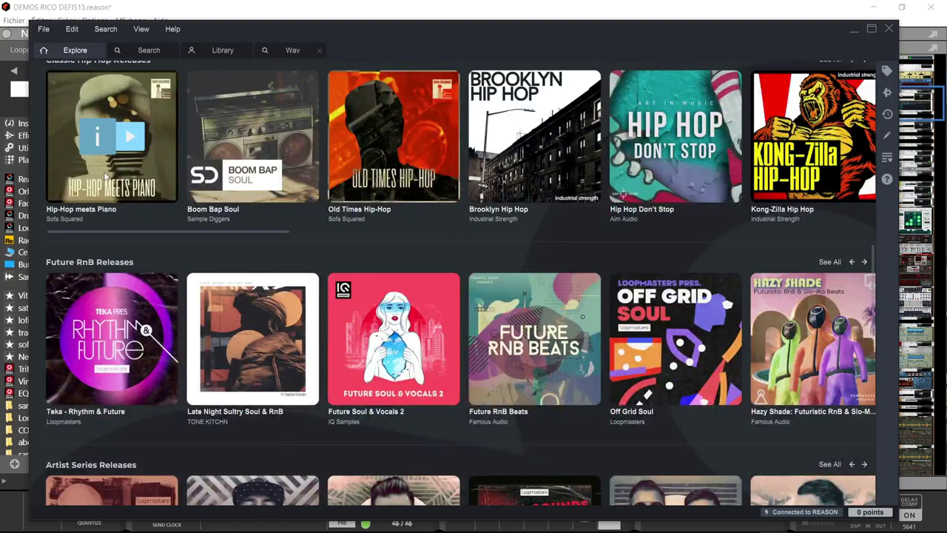
pyautogui.scroll(1, 144, 207)
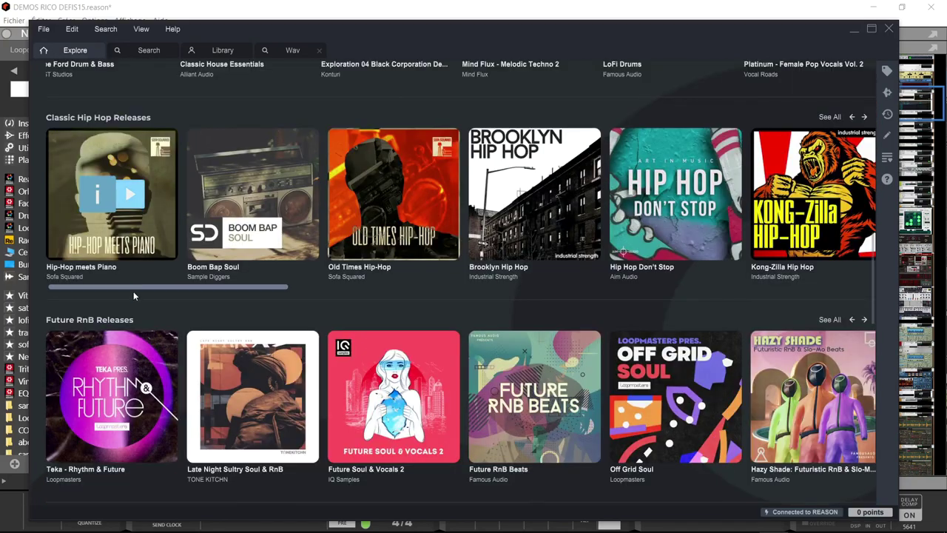
pyautogui.moveTo(131, 288); pyautogui.dragTo(555, 305)
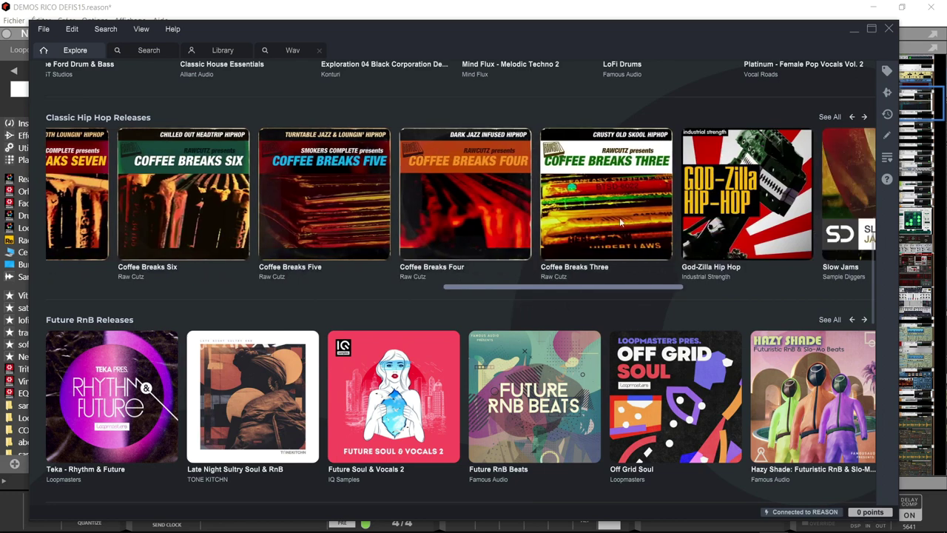
pyautogui.hscroll(5, 475, 207)
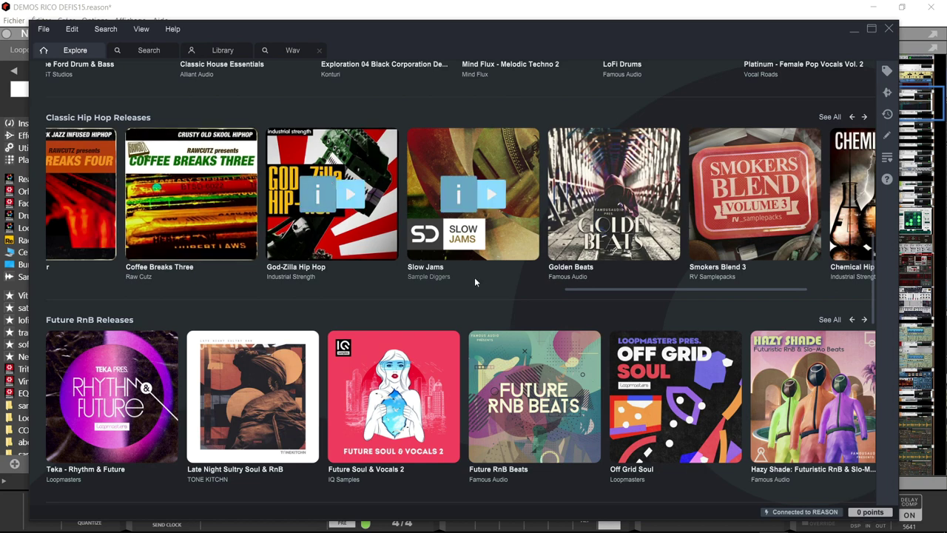
pyautogui.scroll(-2, 622, 316)
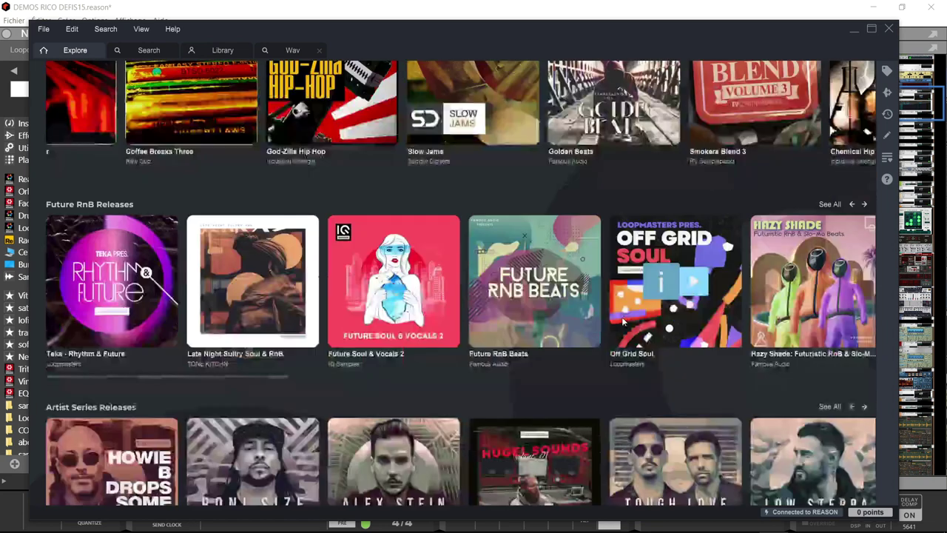
pyautogui.scroll(-2, 622, 320)
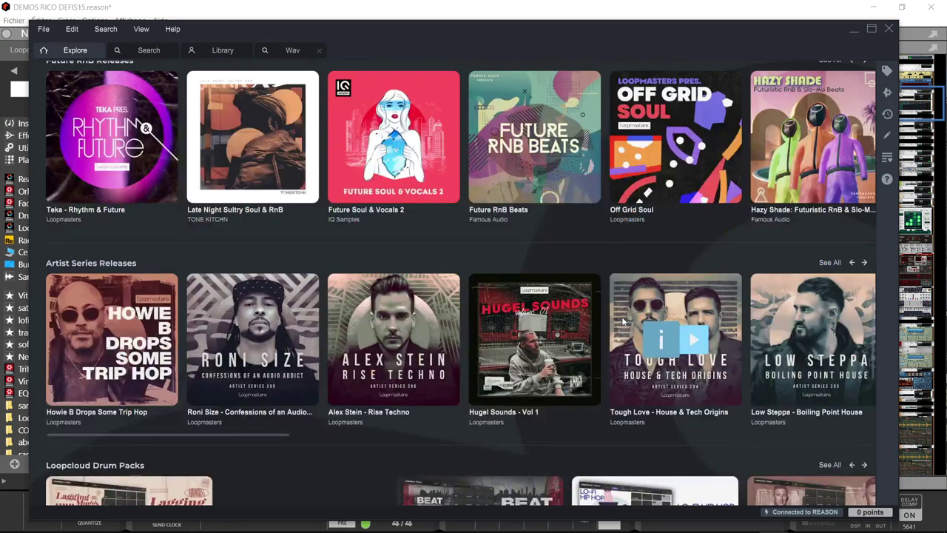
pyautogui.scroll(-3, 623, 320)
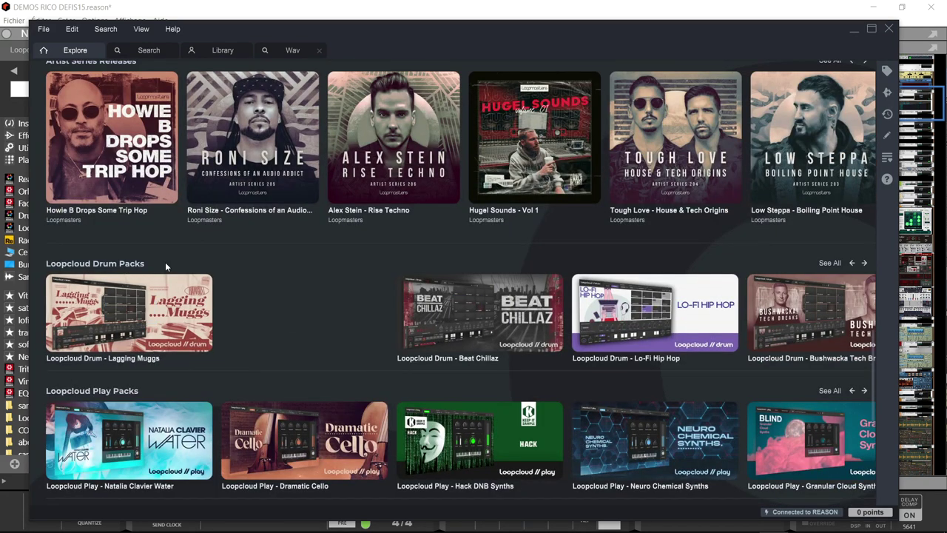
# Step: Open the Loopcloud Play - Hack DNB Synths pack, preview its presets from HCK_Lead Higher to HCK_Lead Dust, and stop playback
pyautogui.scroll(-2, 254, 338)
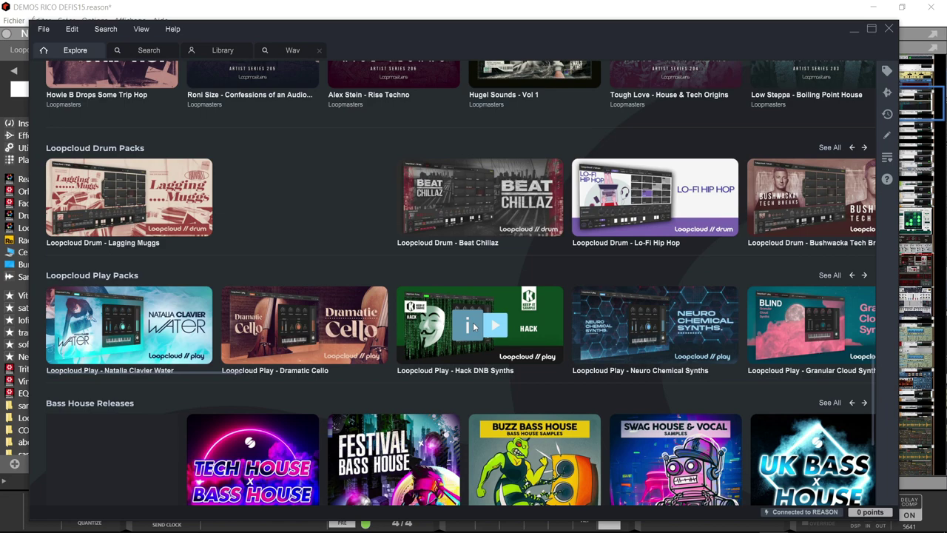
pyautogui.click(474, 325)
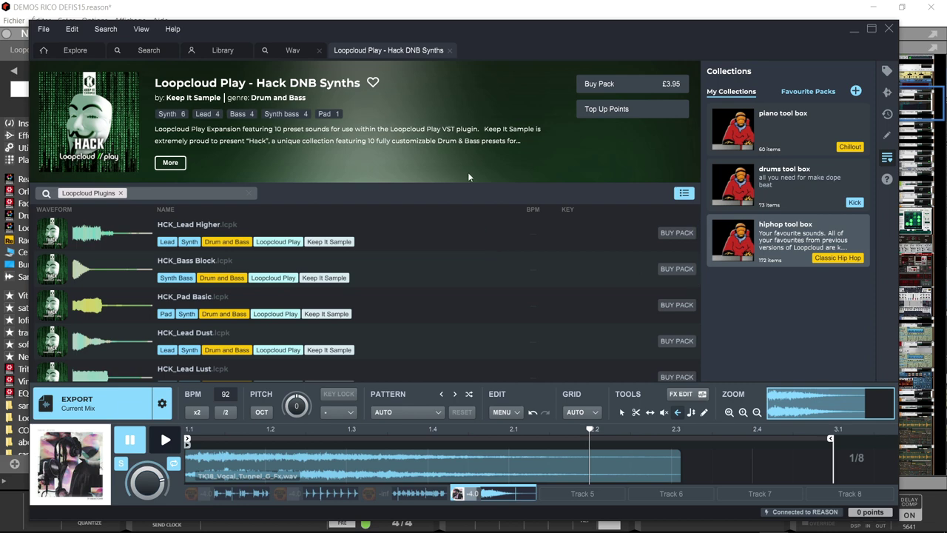
pyautogui.click(86, 238)
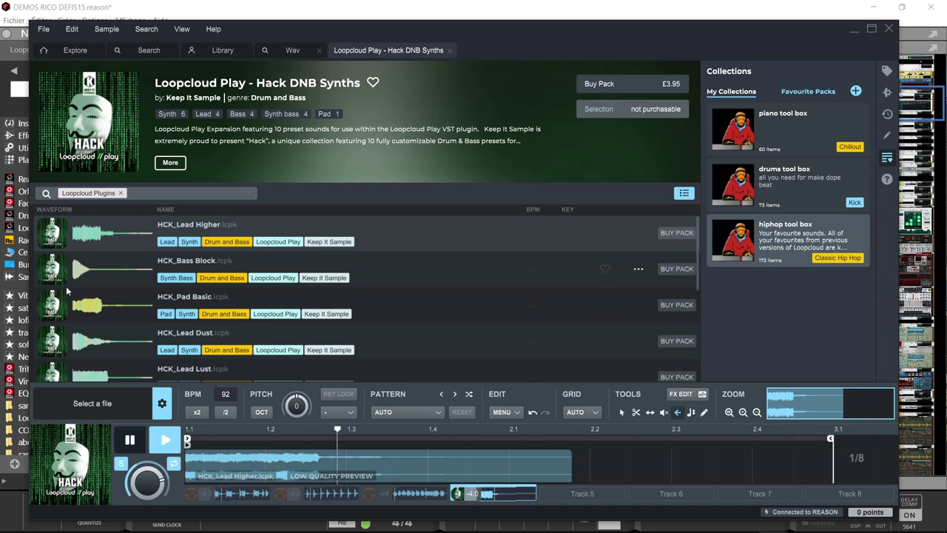
pyautogui.click(109, 267)
pyautogui.click(120, 314)
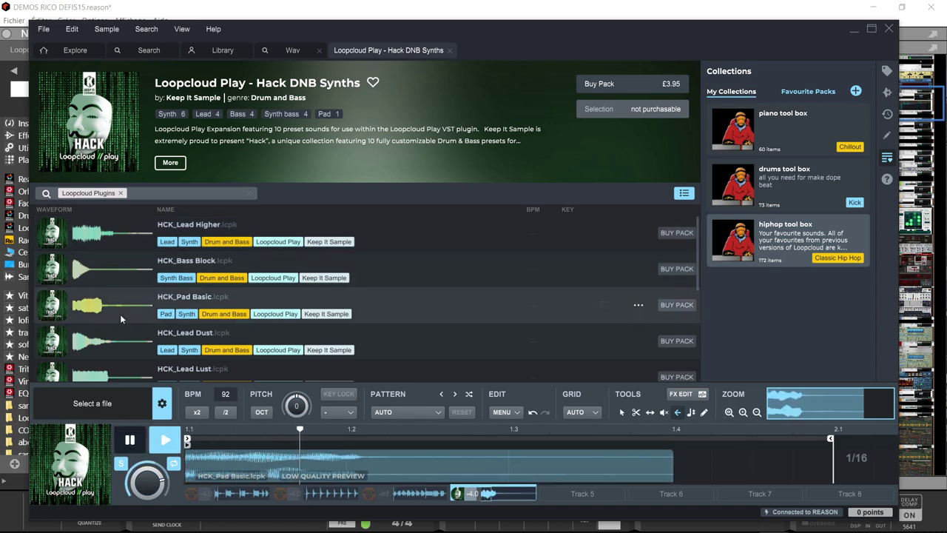
pyautogui.click(121, 357)
pyautogui.press('space')
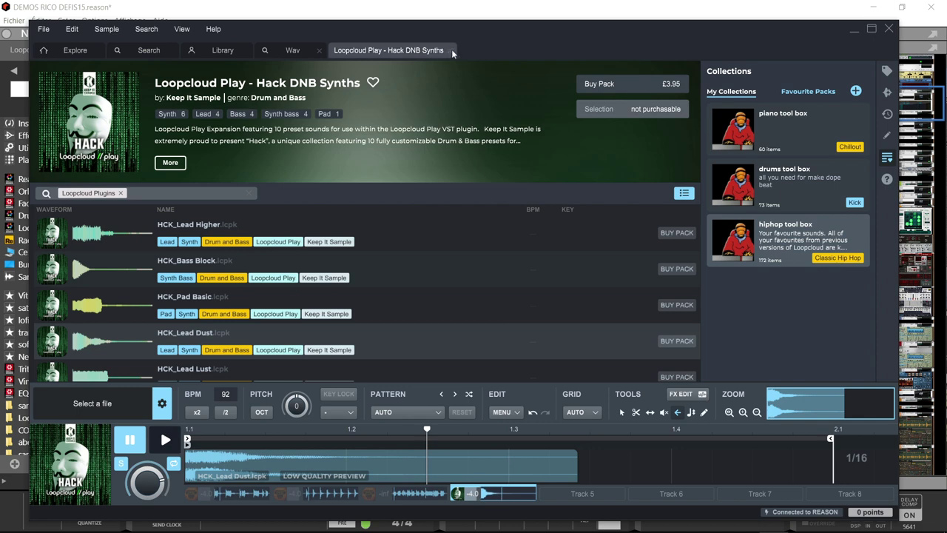
# Step: Return to Explore, open the Loopcloud Drum - Lagging Muggs pack and preview its MuGGS, LaGGN and MYSTIQ kits
pyautogui.click(74, 50)
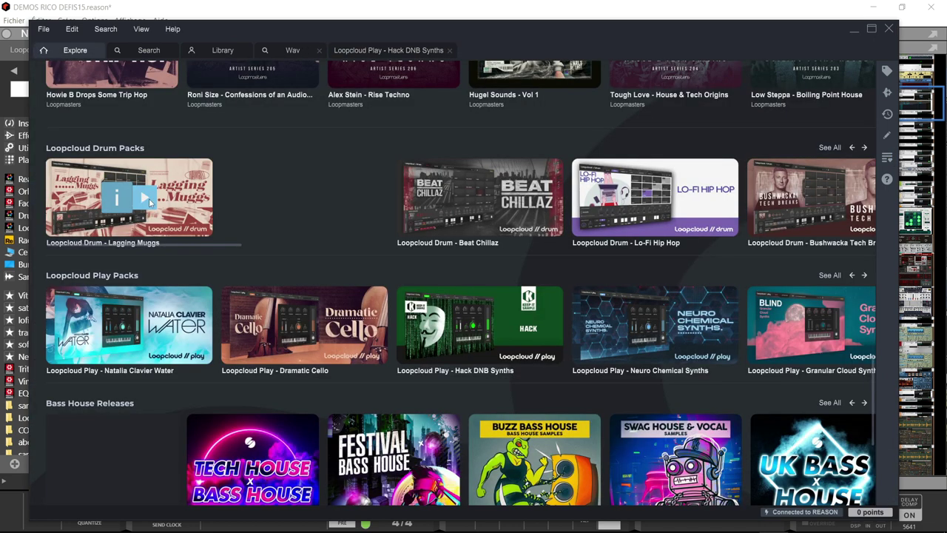
pyautogui.click(149, 198)
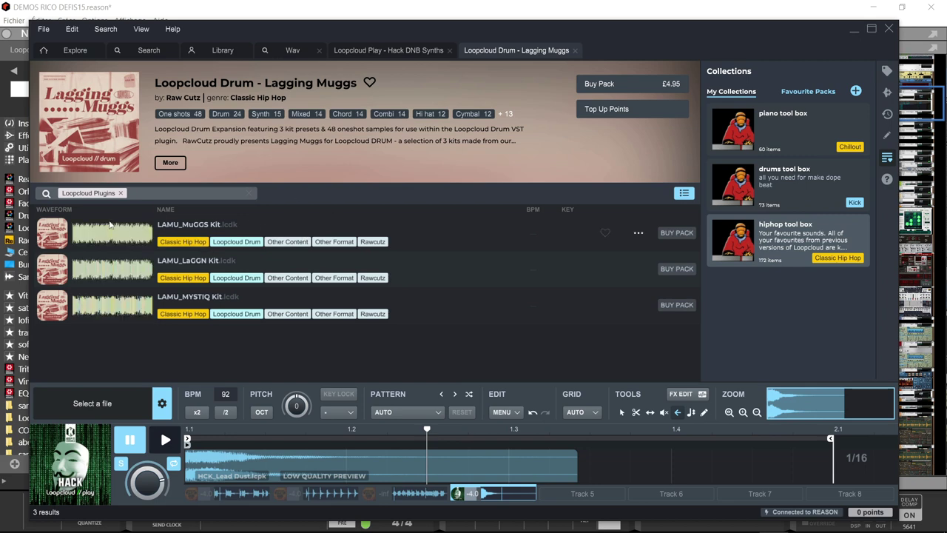
pyautogui.click(85, 235)
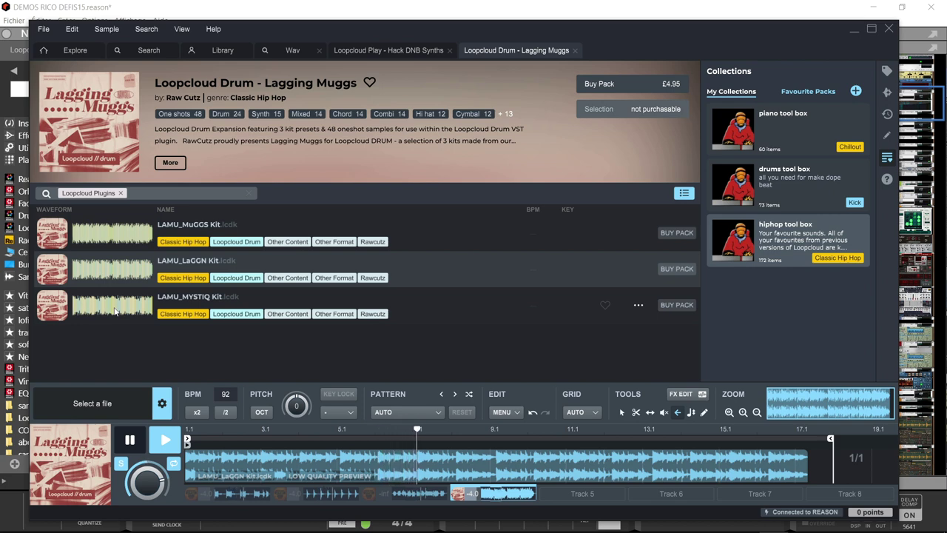
pyautogui.click(115, 311)
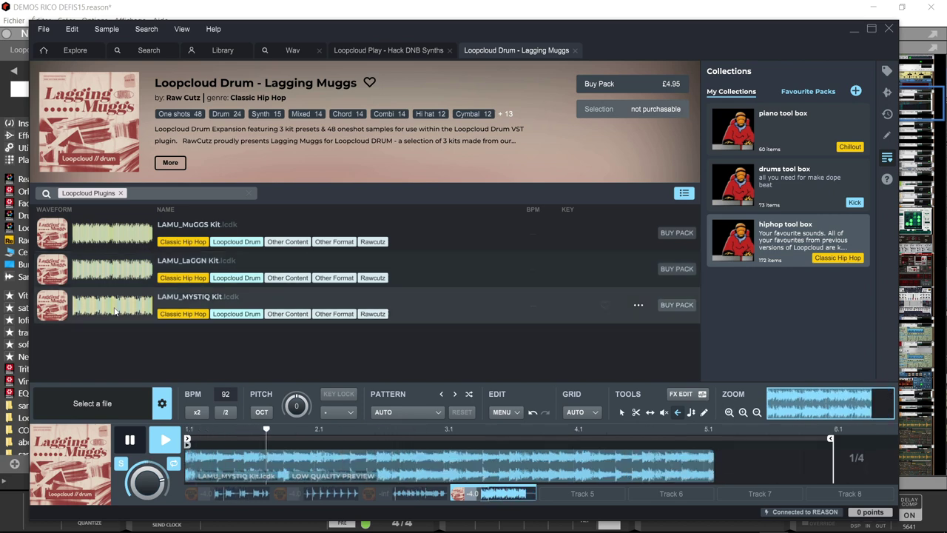